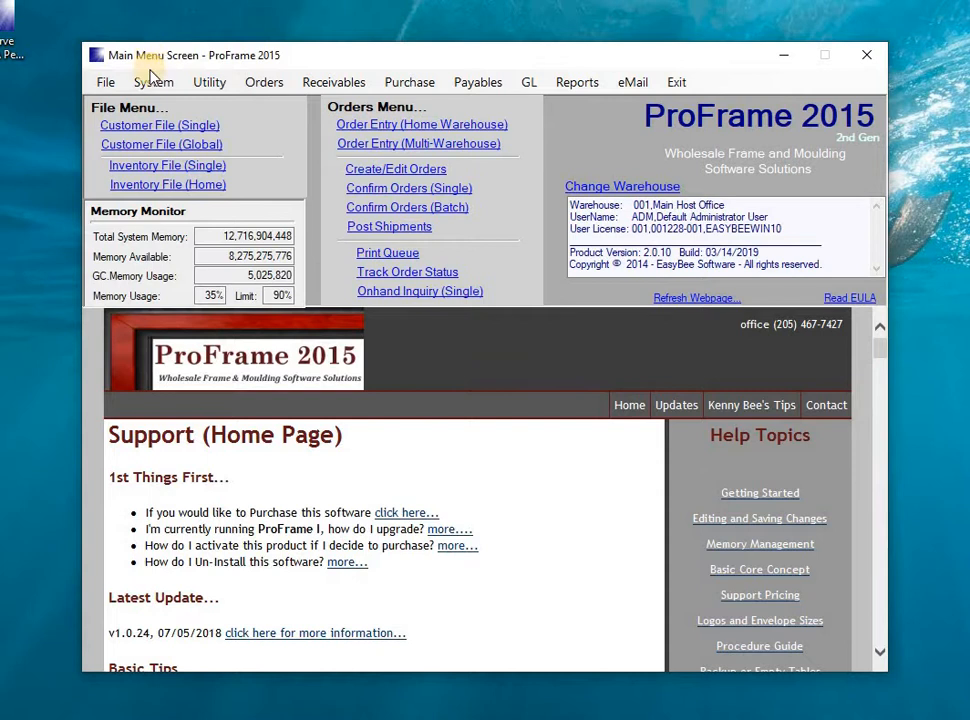
Open the system's Catalog Setup and go through the main catalog sets from Moulding to Supplies.
{"action": "left_click", "coordinate": [153, 88]}
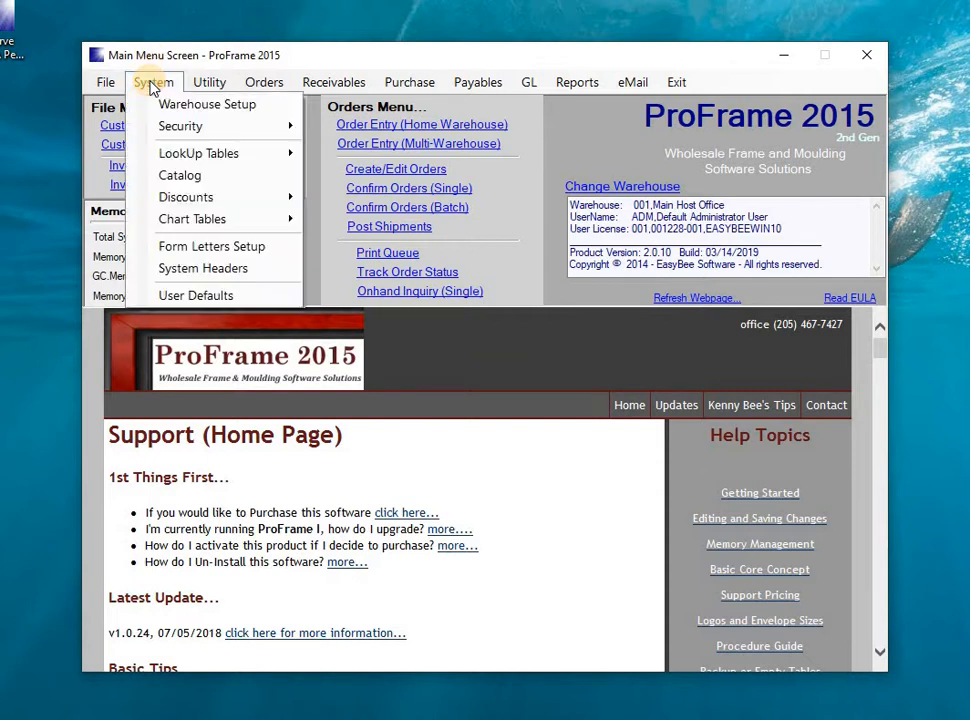
{"action": "left_click", "coordinate": [180, 176]}
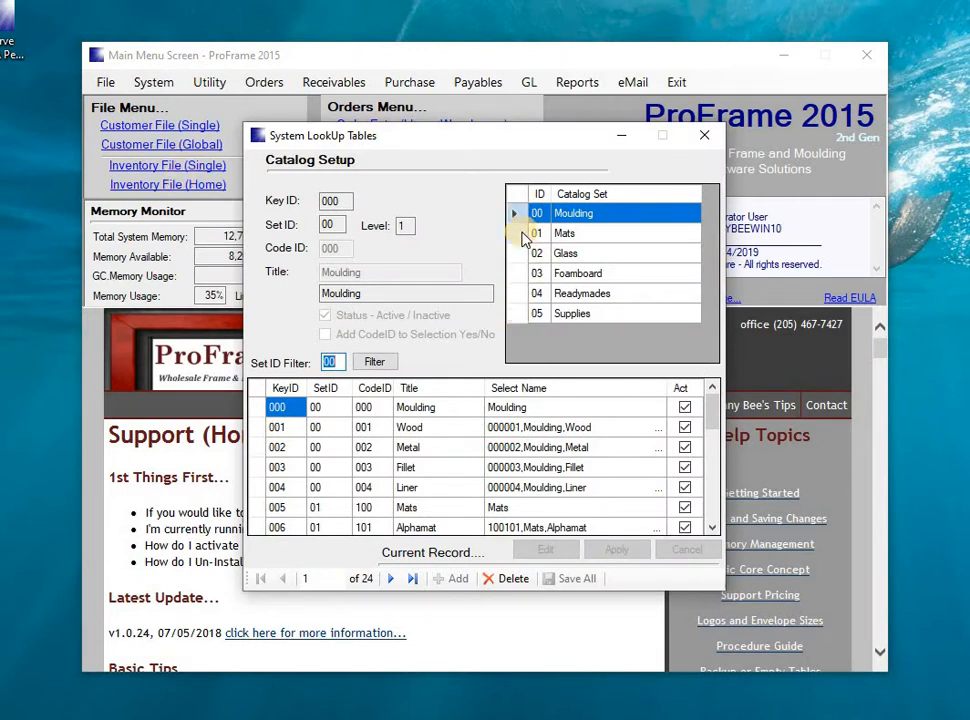
{"action": "left_click", "coordinate": [575, 213]}
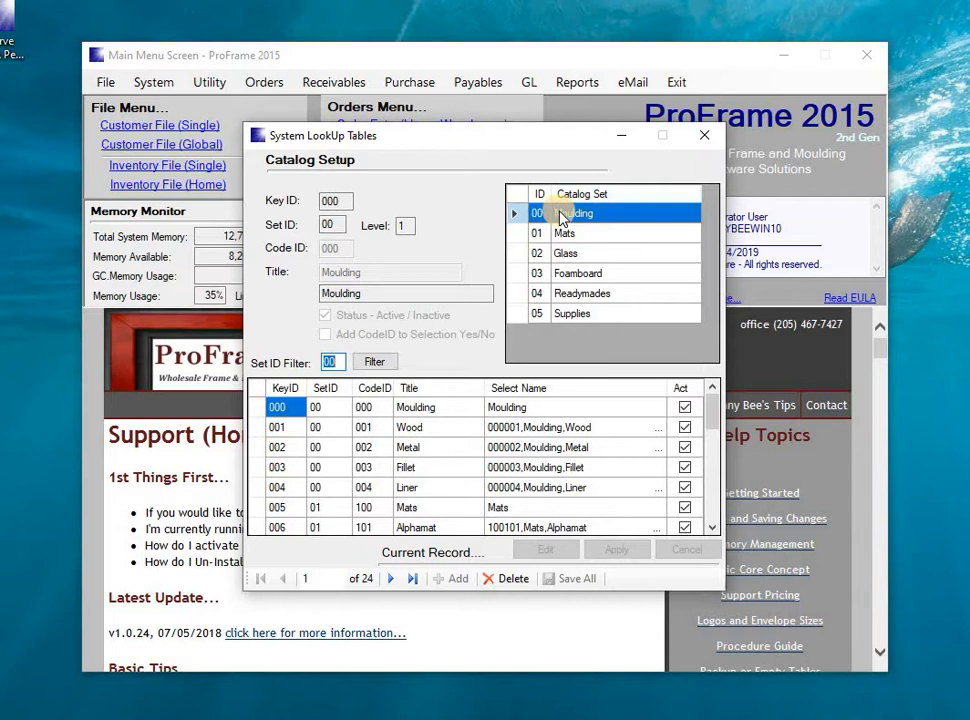
{"action": "left_click", "coordinate": [564, 236]}
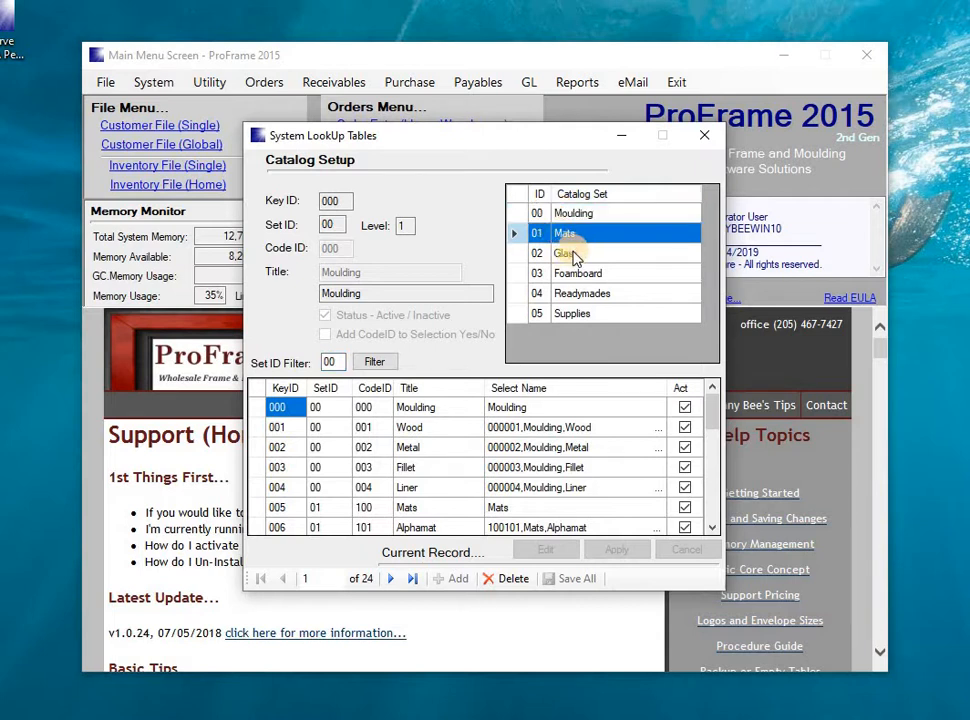
{"action": "left_click", "coordinate": [573, 252]}
{"action": "left_click", "coordinate": [567, 274]}
{"action": "left_click", "coordinate": [568, 296]}
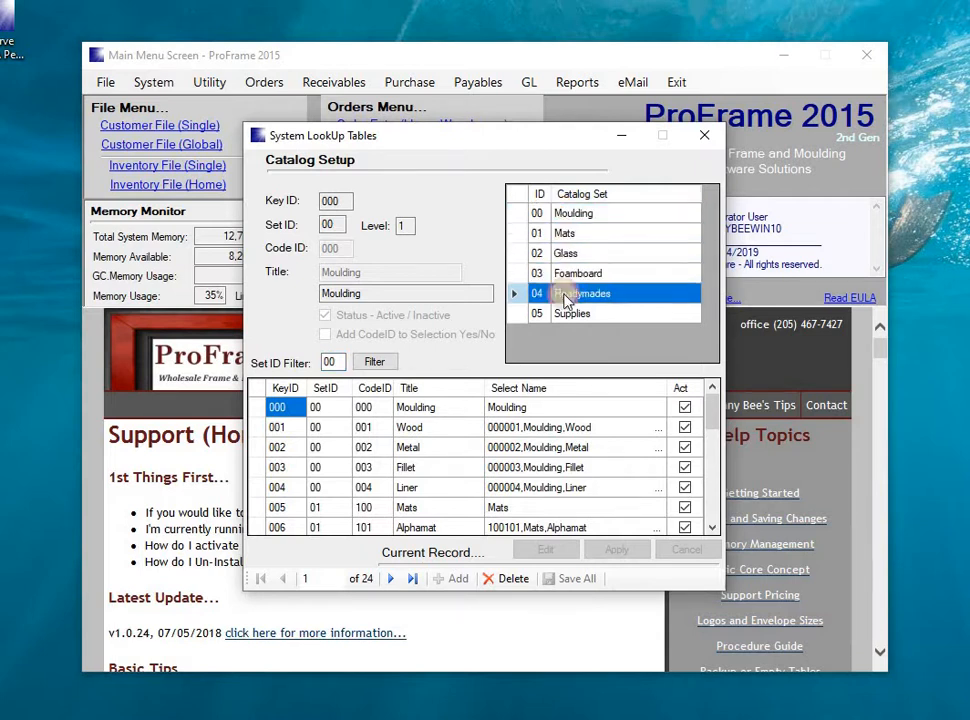
{"action": "left_click", "coordinate": [566, 316]}
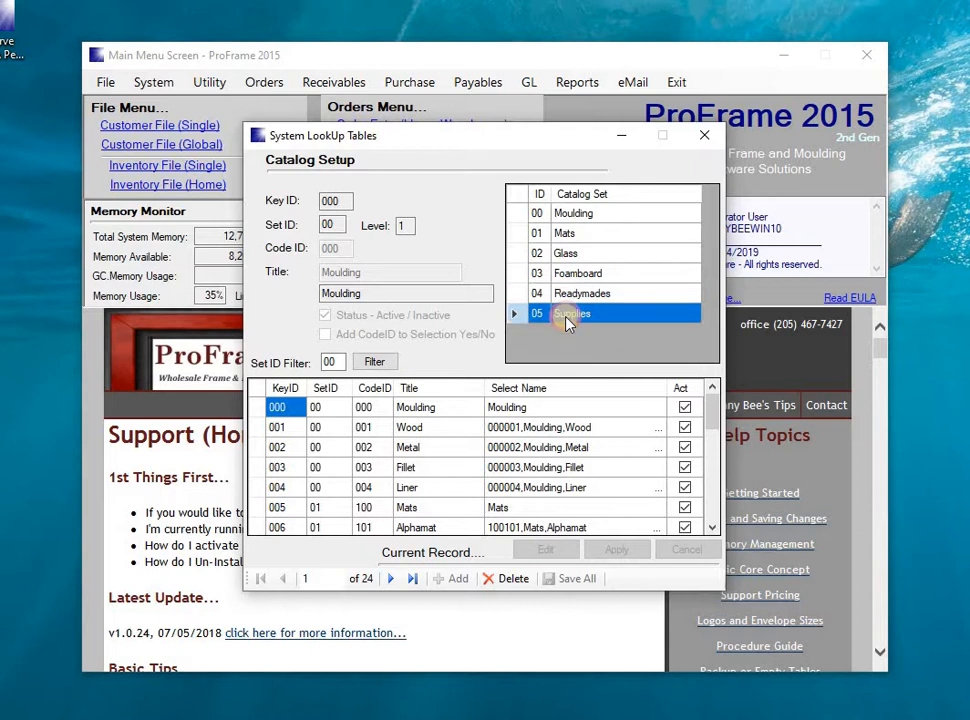
Show the entries of the Moulding catalog set and review its Wood, Metal, Fillet and Liner sub-catalogs.
{"action": "left_click", "coordinate": [518, 216]}
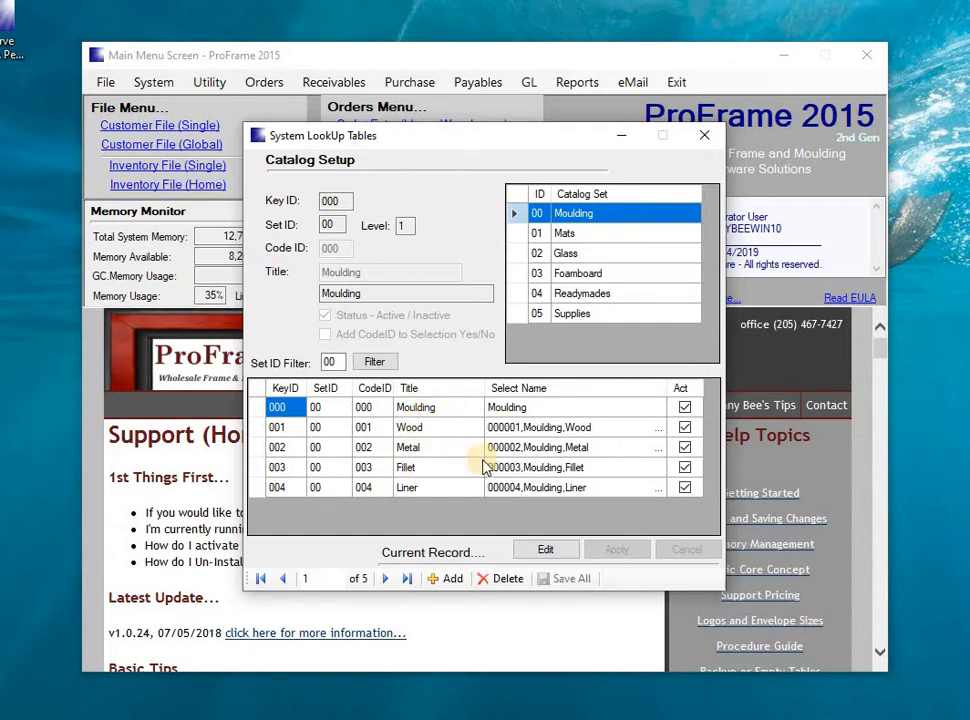
{"action": "left_click", "coordinate": [262, 430]}
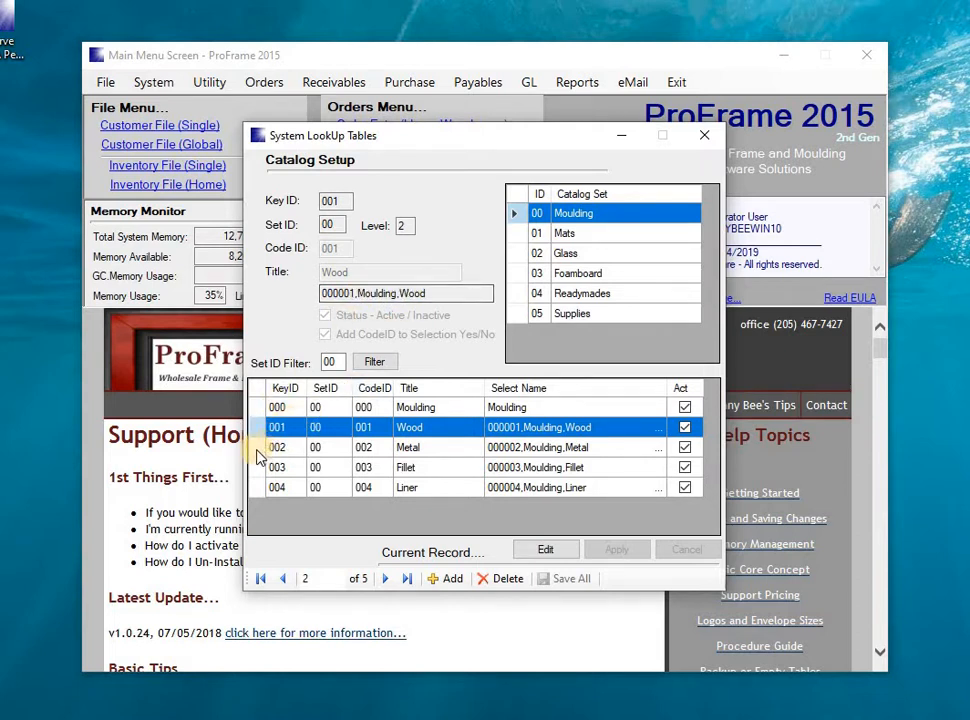
{"action": "left_click", "coordinate": [257, 452]}
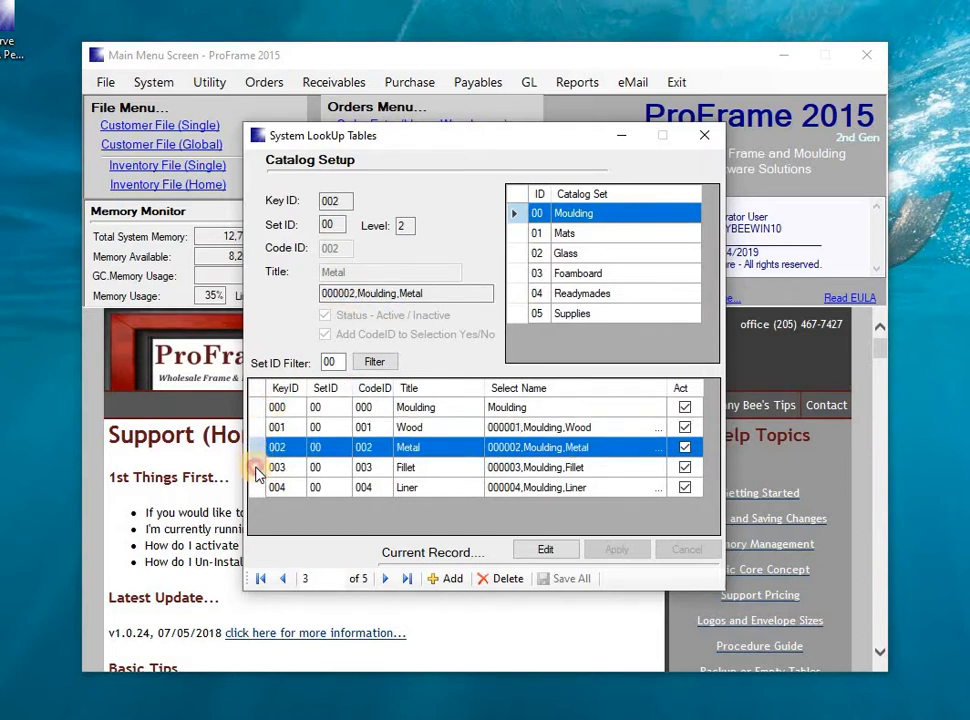
{"action": "left_click", "coordinate": [260, 470]}
{"action": "left_click", "coordinate": [261, 490]}
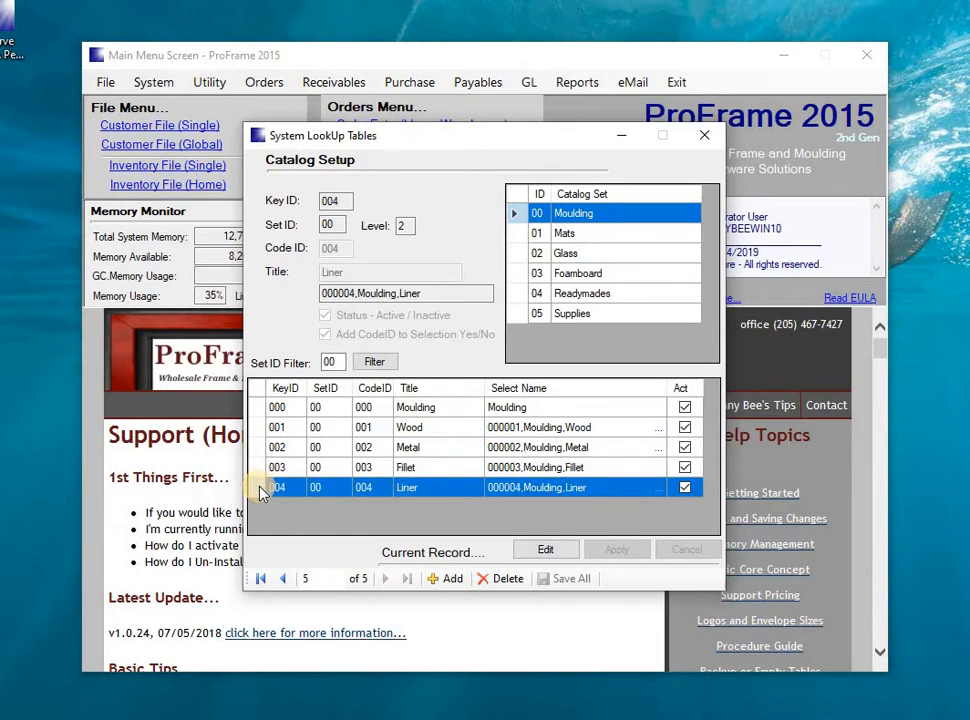
Review the sub-catalog entries of the Mats, Glass and Foamboard sets and close the catalog setup.
{"action": "left_click", "coordinate": [517, 235]}
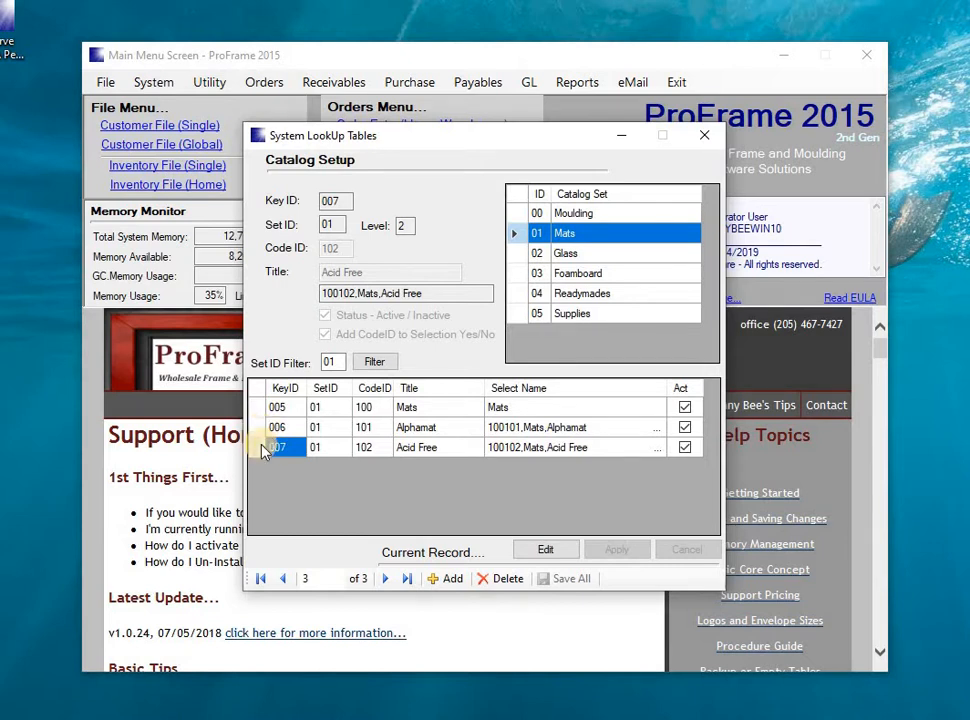
{"action": "left_click", "coordinate": [262, 428]}
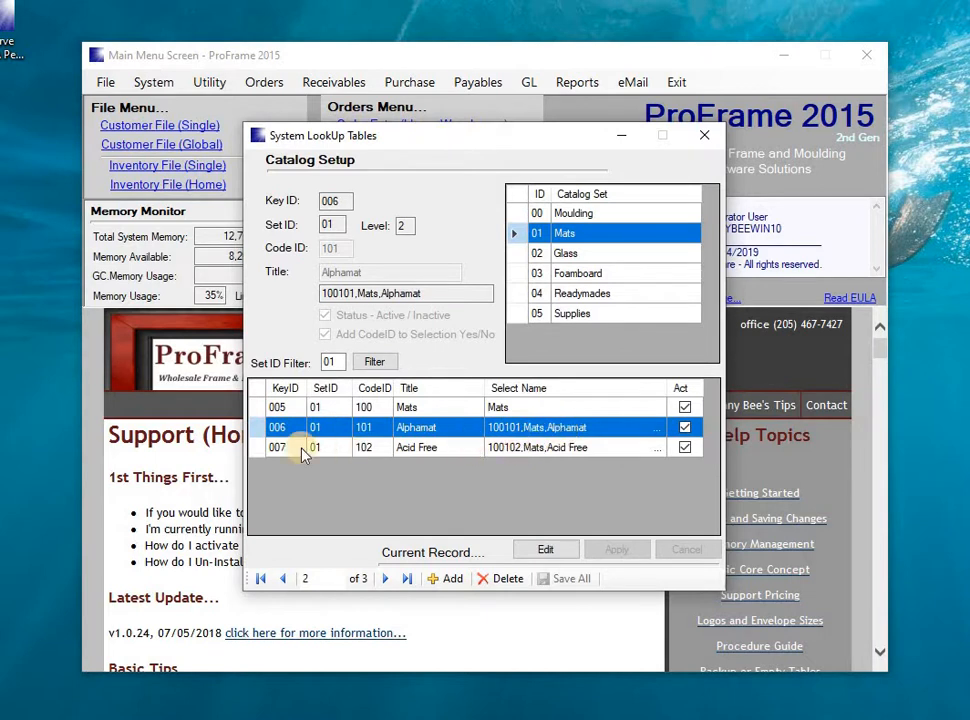
{"action": "left_click", "coordinate": [258, 450]}
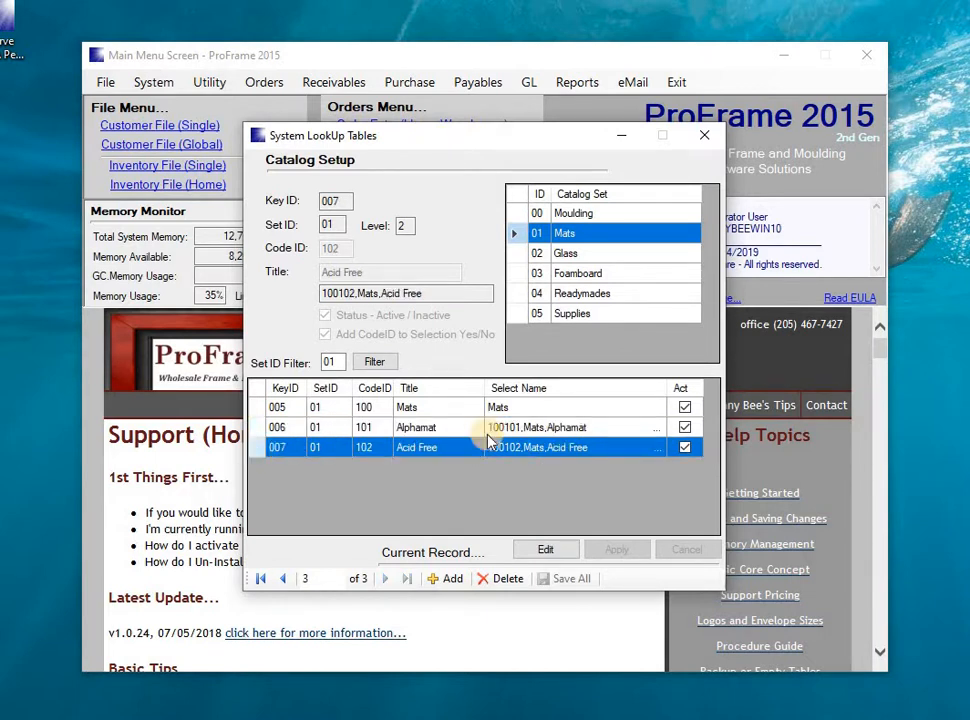
{"action": "left_click", "coordinate": [521, 255]}
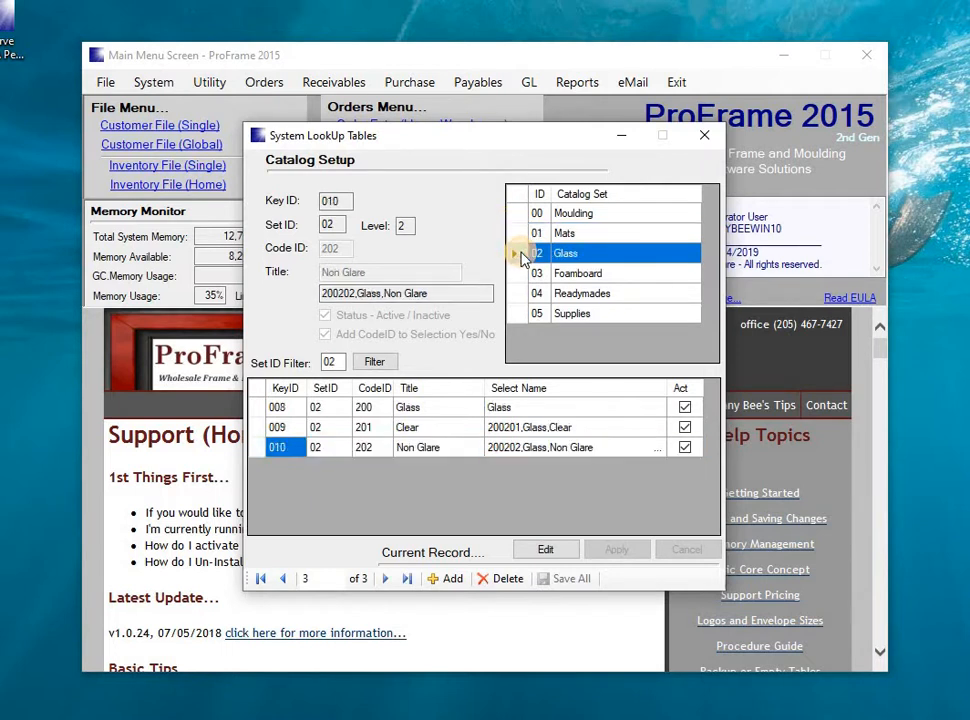
{"action": "left_click", "coordinate": [497, 432]}
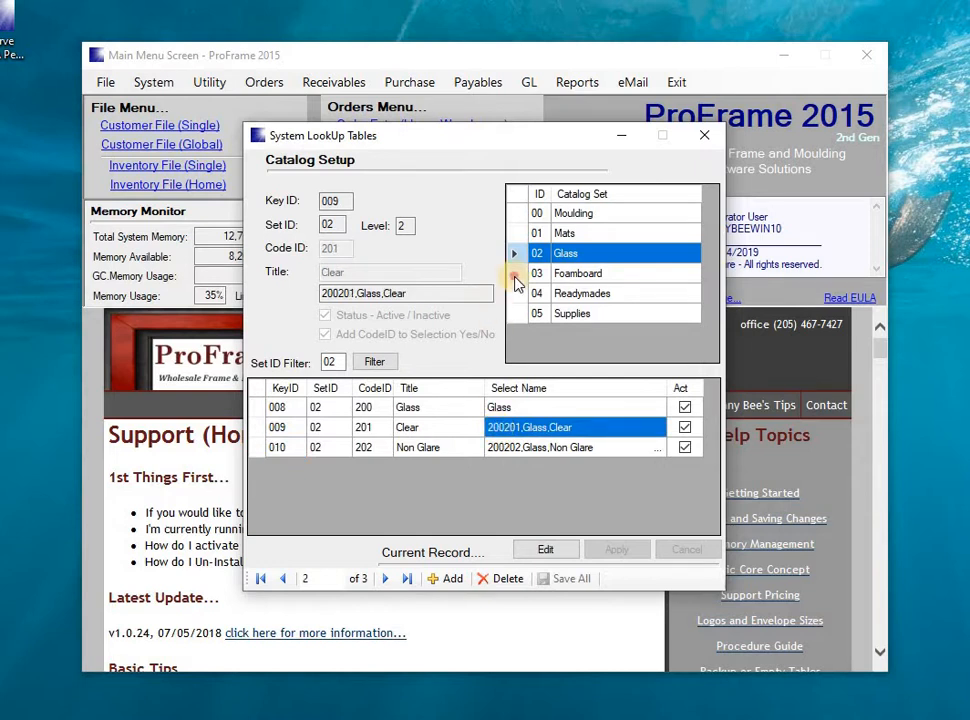
{"action": "left_click", "coordinate": [515, 279]}
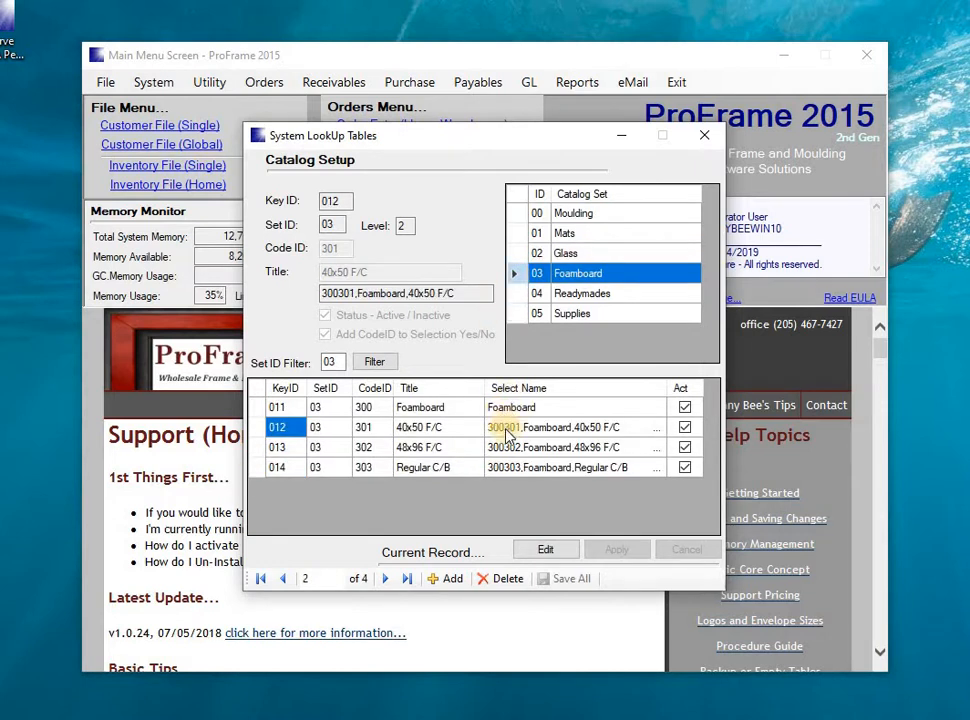
{"action": "left_click", "coordinate": [507, 431]}
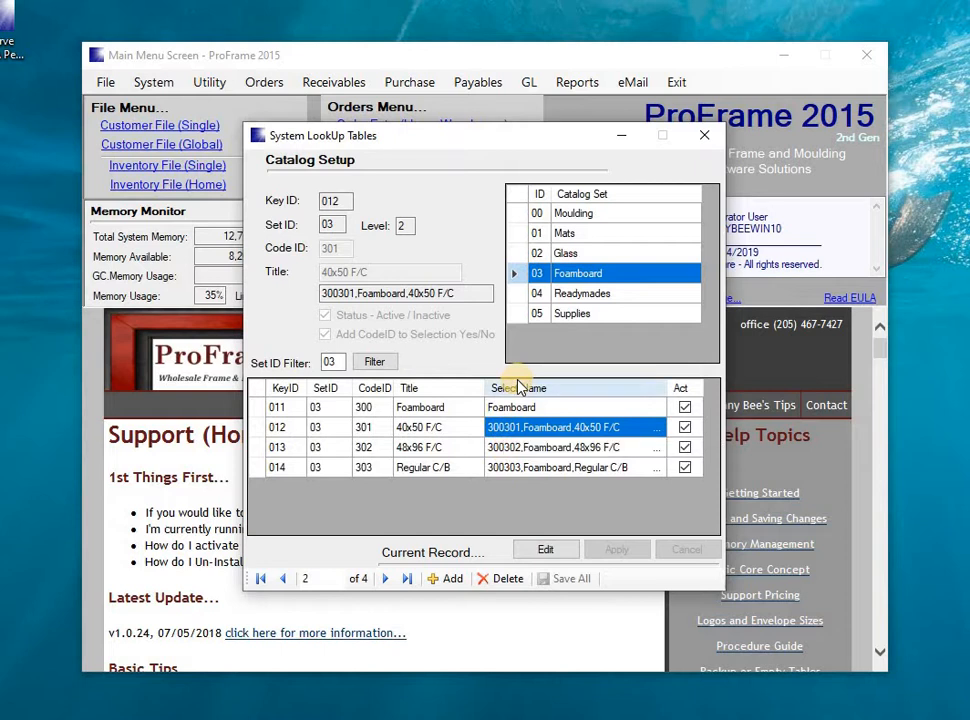
{"action": "left_click", "coordinate": [703, 138]}
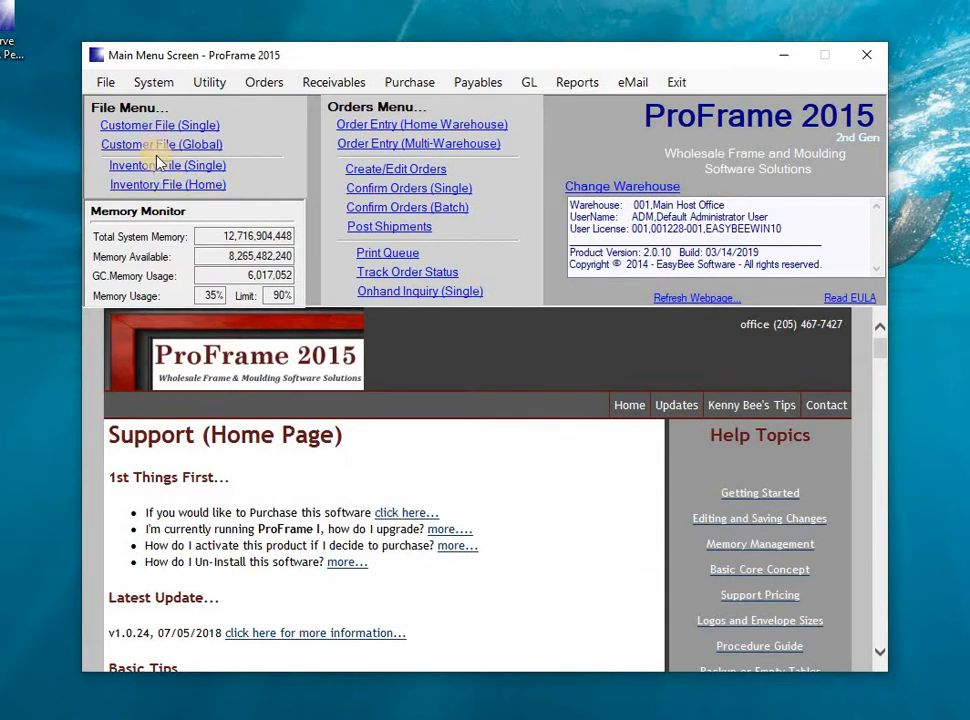
Edit item B110 in the home warehouse inventory file and reselect 100101,Mats,Alphamat as its catalog from the catalog lookup.
{"action": "left_click", "coordinate": [162, 189]}
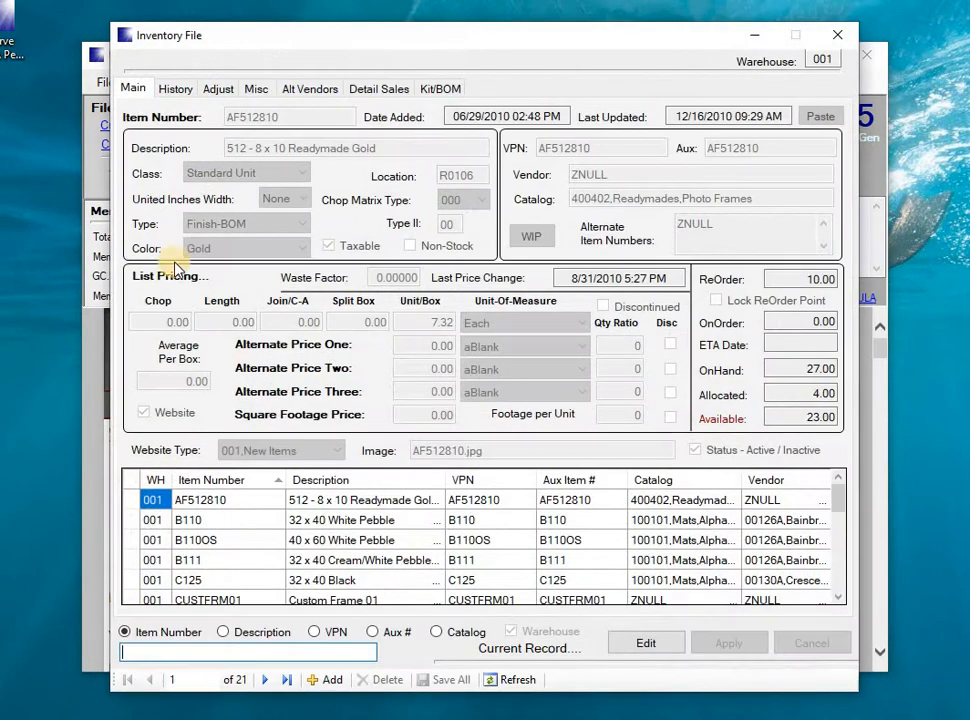
{"action": "double_click", "coordinate": [133, 520]}
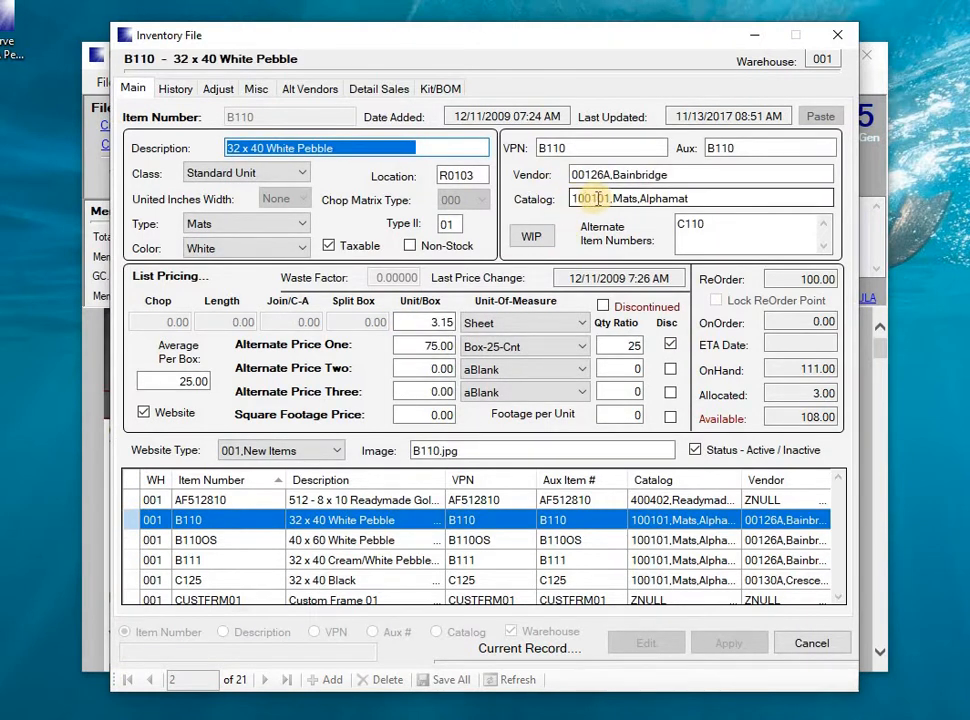
{"action": "left_click", "coordinate": [697, 199]}
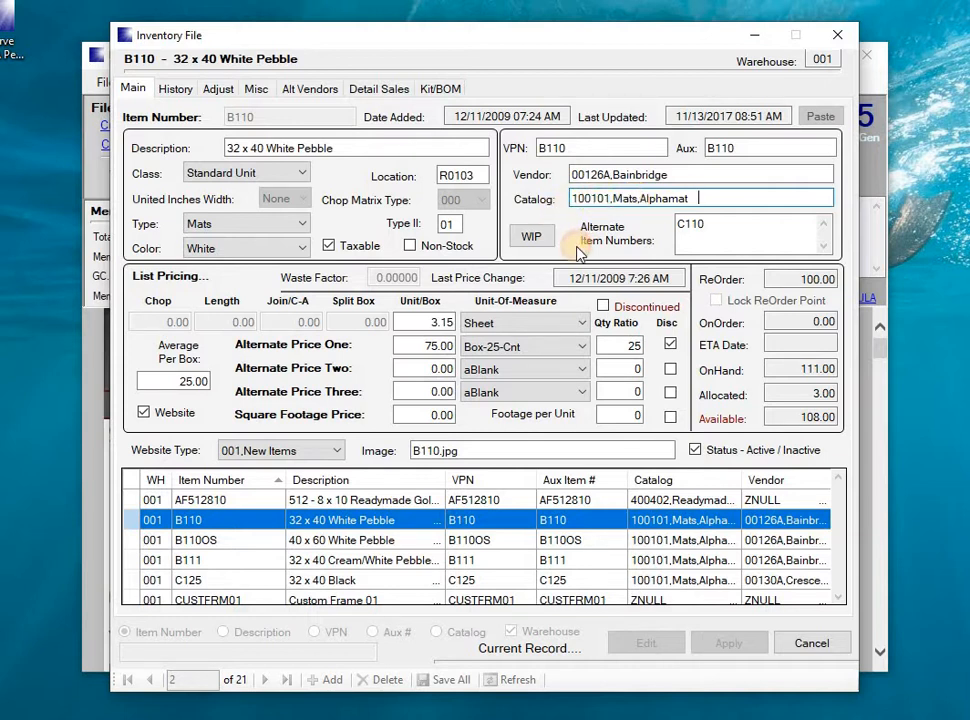
{"action": "key", "text": "BackSpace"}
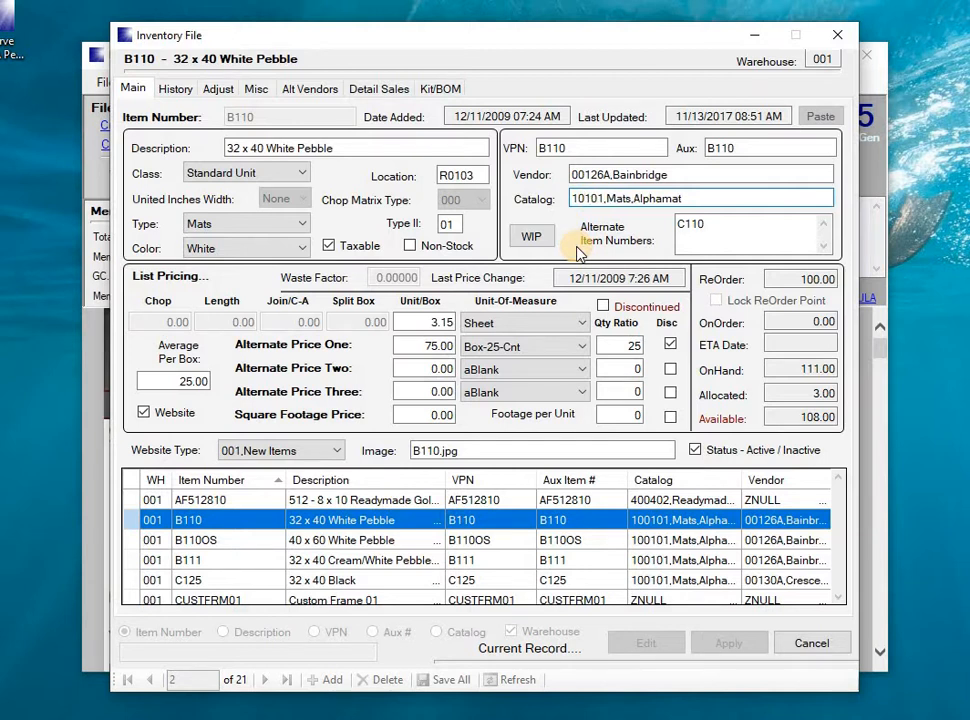
{"action": "key", "text": "Return"}
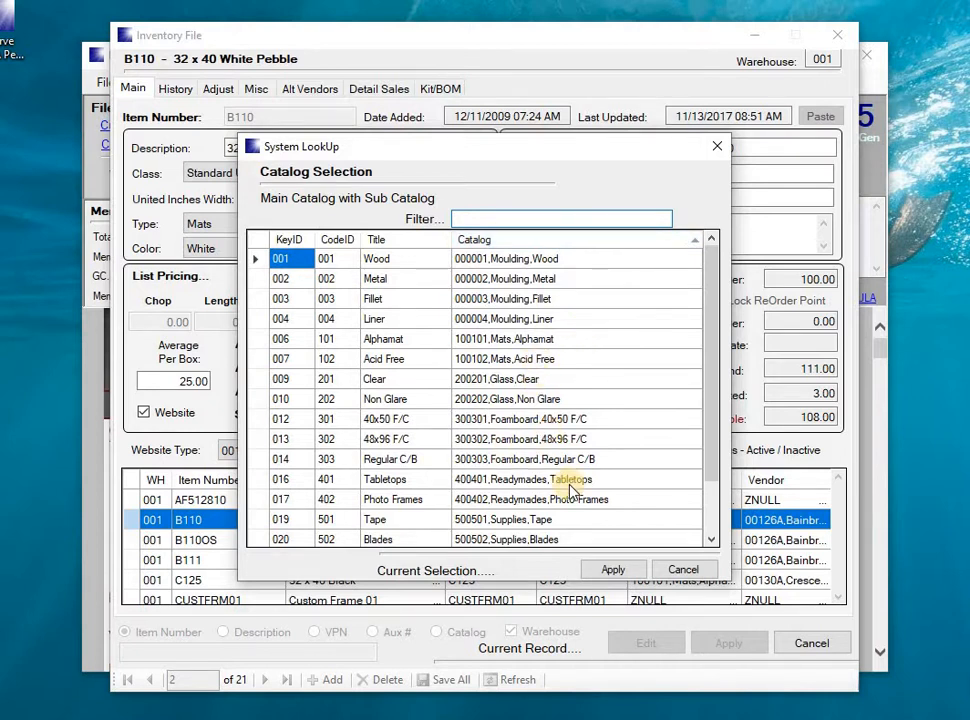
{"action": "left_click", "coordinate": [709, 538]}
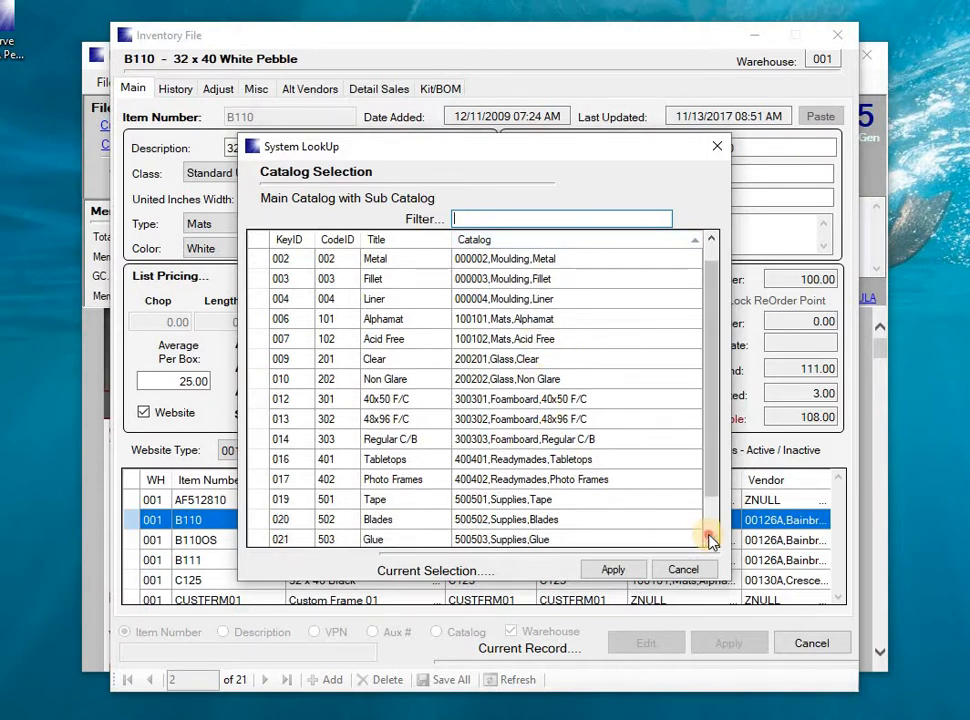
{"action": "left_click", "coordinate": [709, 538]}
{"action": "left_click", "coordinate": [709, 538]}
{"action": "left_click", "coordinate": [709, 538]}
{"action": "left_click", "coordinate": [709, 538]}
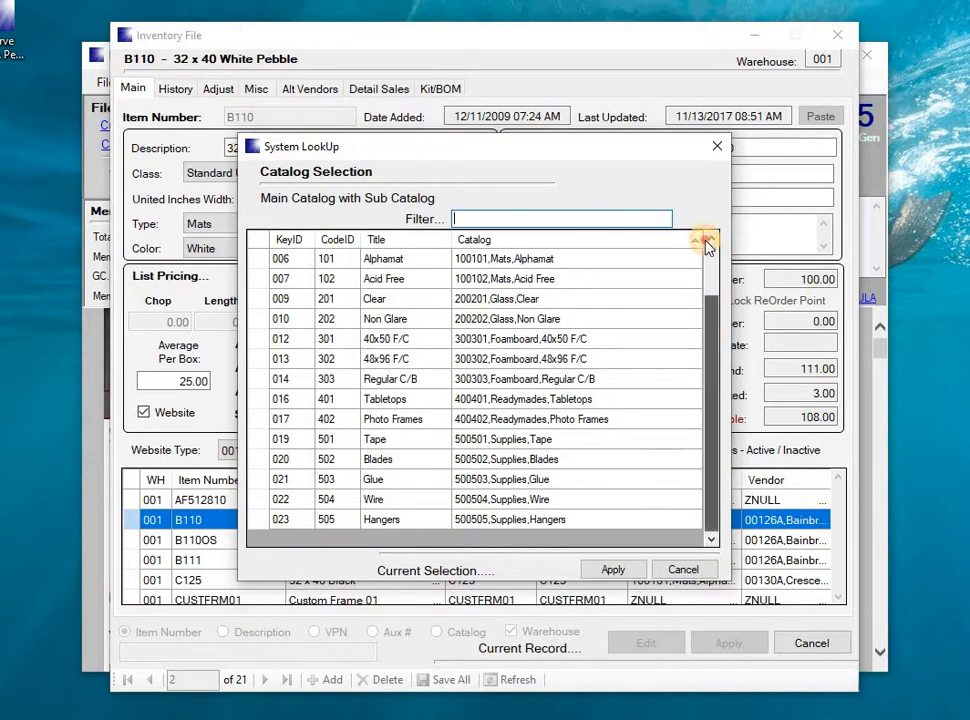
{"action": "scroll", "coordinate": [620, 250], "scroll_direction": "up", "scroll_amount": 2}
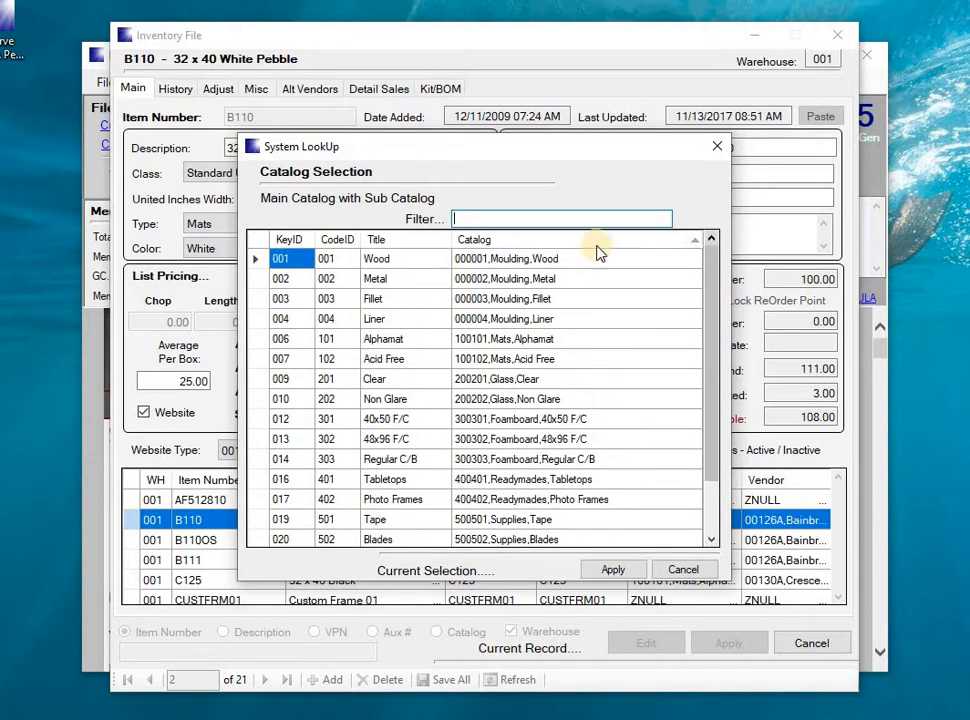
{"action": "double_click", "coordinate": [258, 343]}
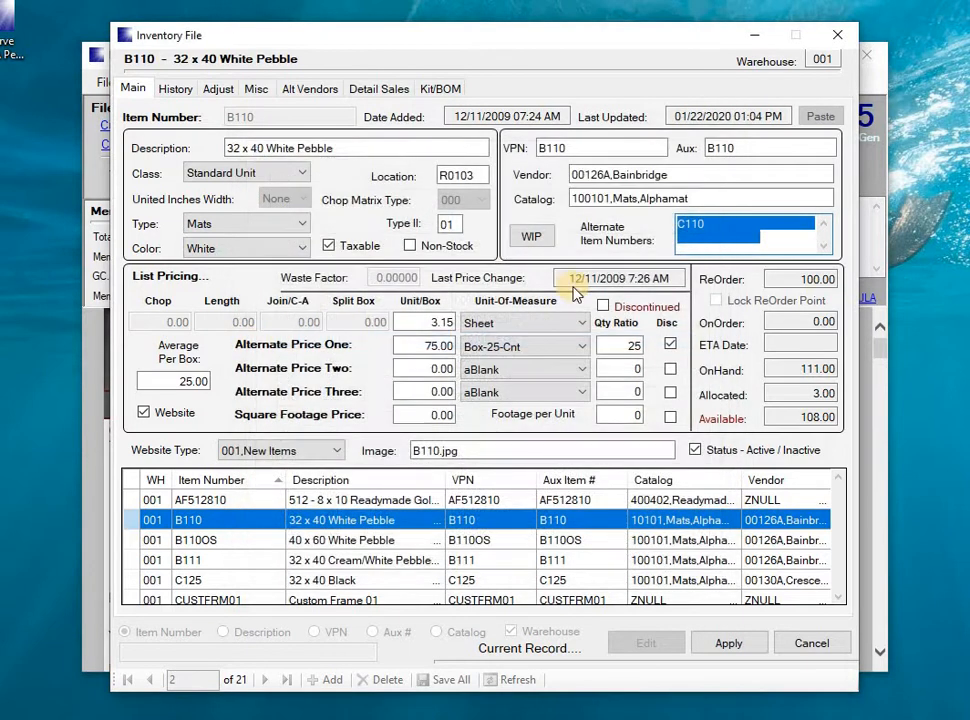
Clear item B110's vendor, reselect Bainbridge from the vendor lookup and close the inventory file.
{"action": "left_click", "coordinate": [584, 174]}
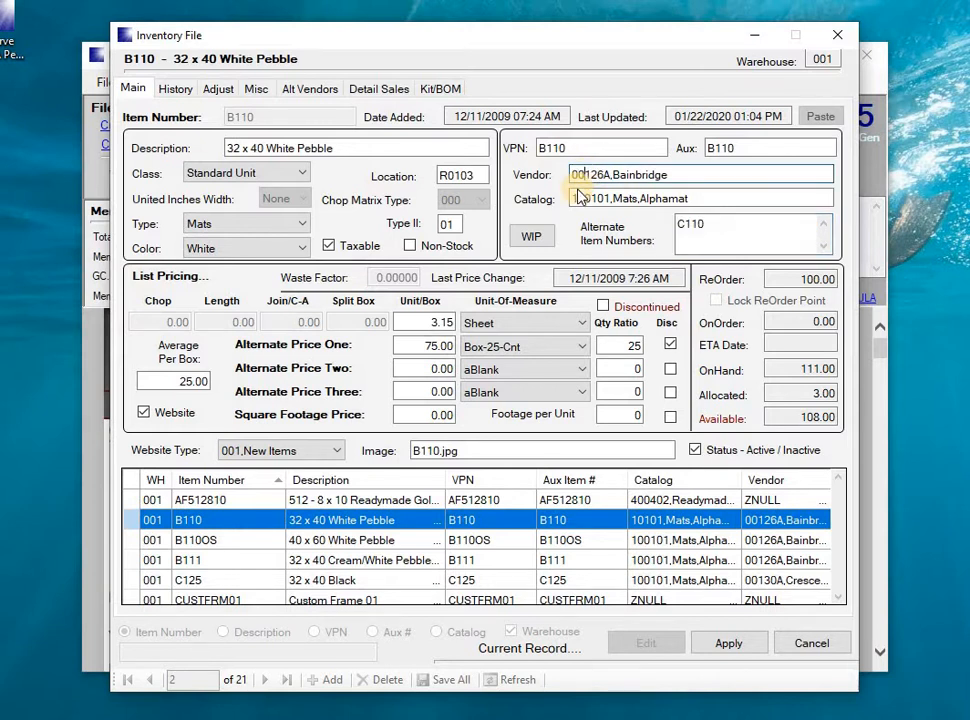
{"action": "key", "text": "Delete"}
{"action": "key", "text": "Tab"}
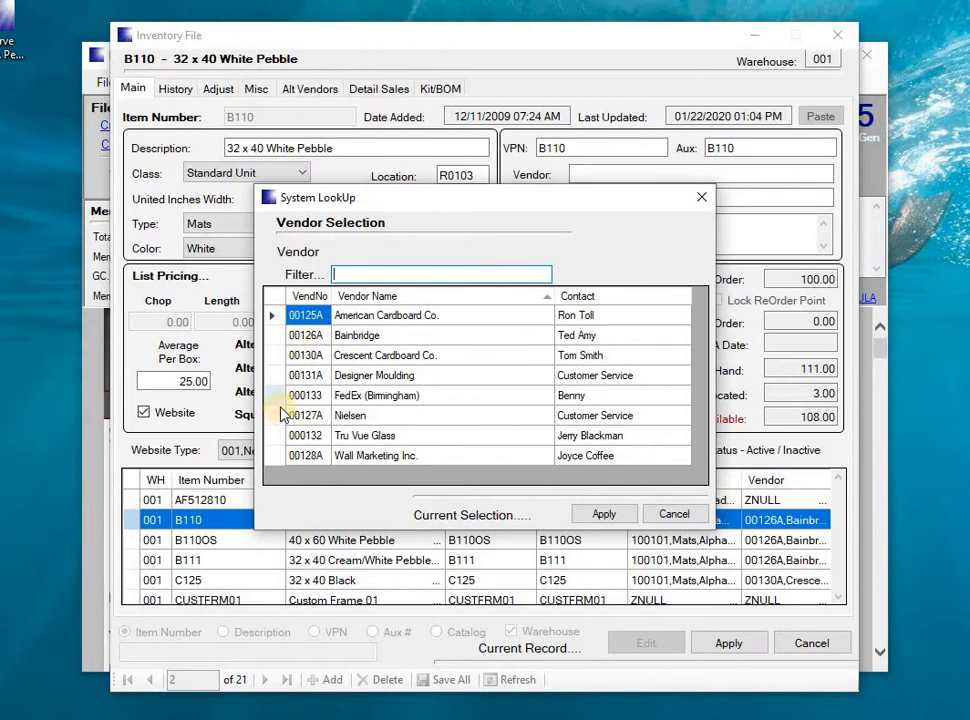
{"action": "double_click", "coordinate": [275, 333]}
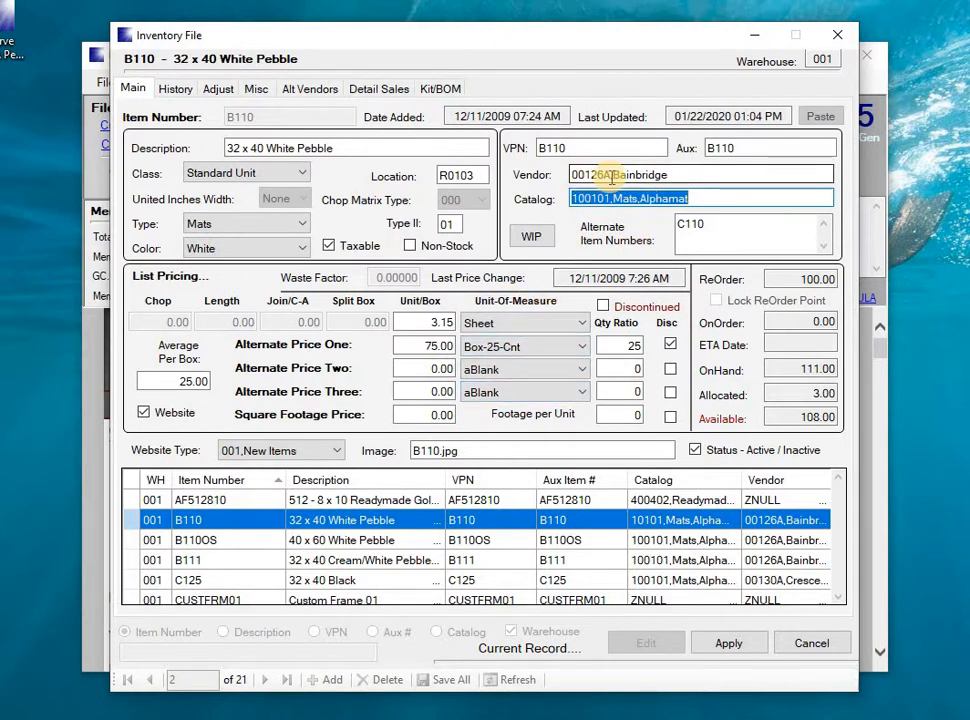
{"action": "left_click", "coordinate": [837, 36]}
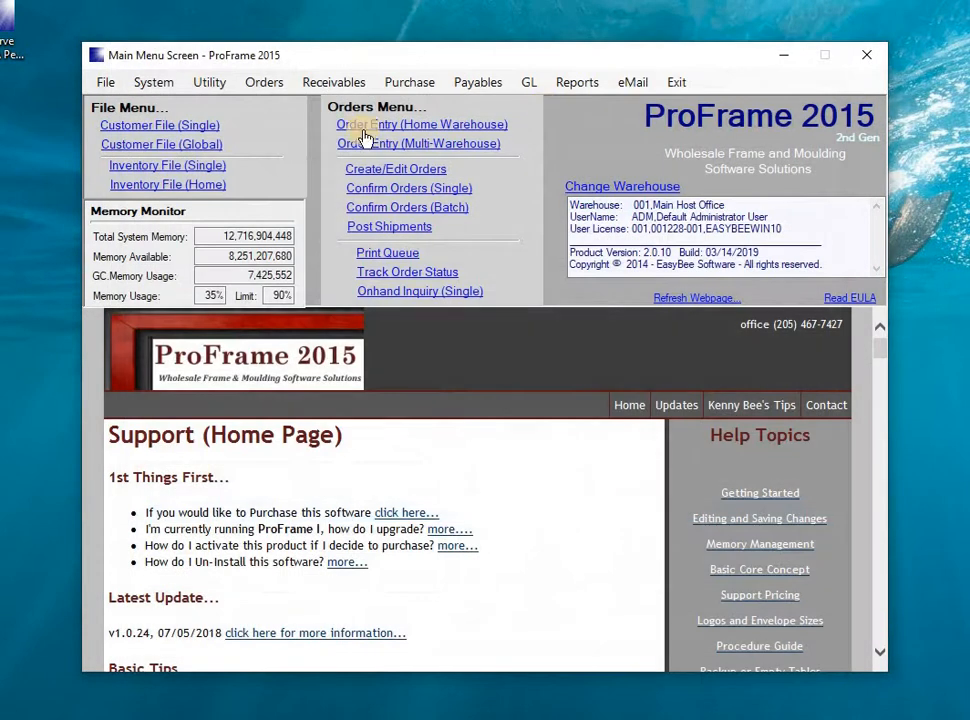
Open the vendor file, view the Bainbridge record in edit mode and cancel the edit.
{"action": "left_click", "coordinate": [115, 88]}
{"action": "left_click", "coordinate": [141, 228]}
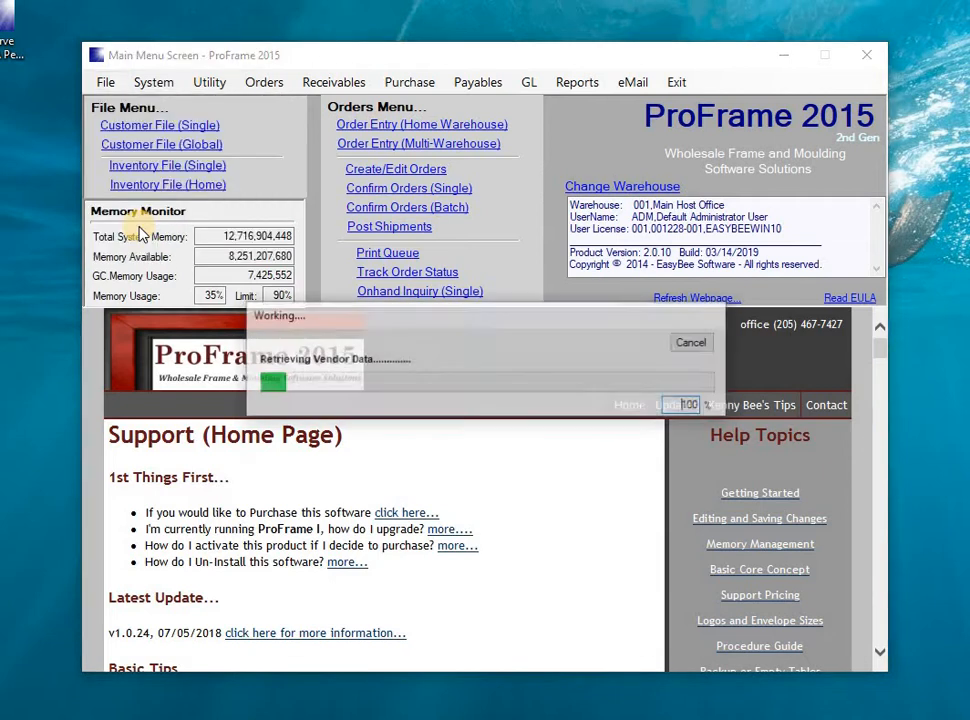
{"action": "left_click", "coordinate": [203, 524]}
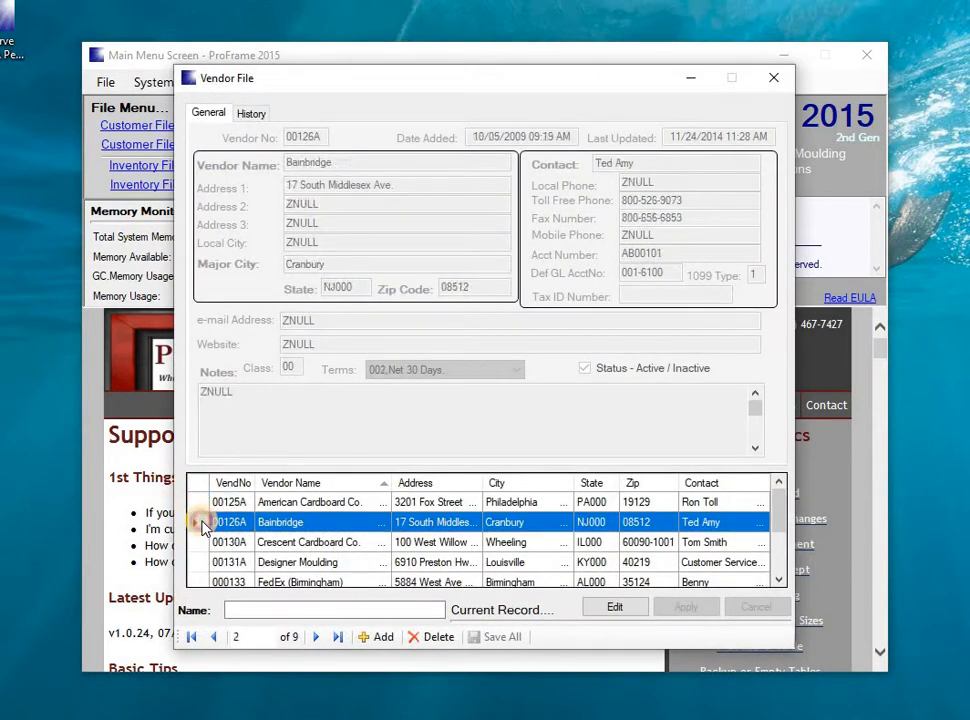
{"action": "double_click", "coordinate": [203, 524]}
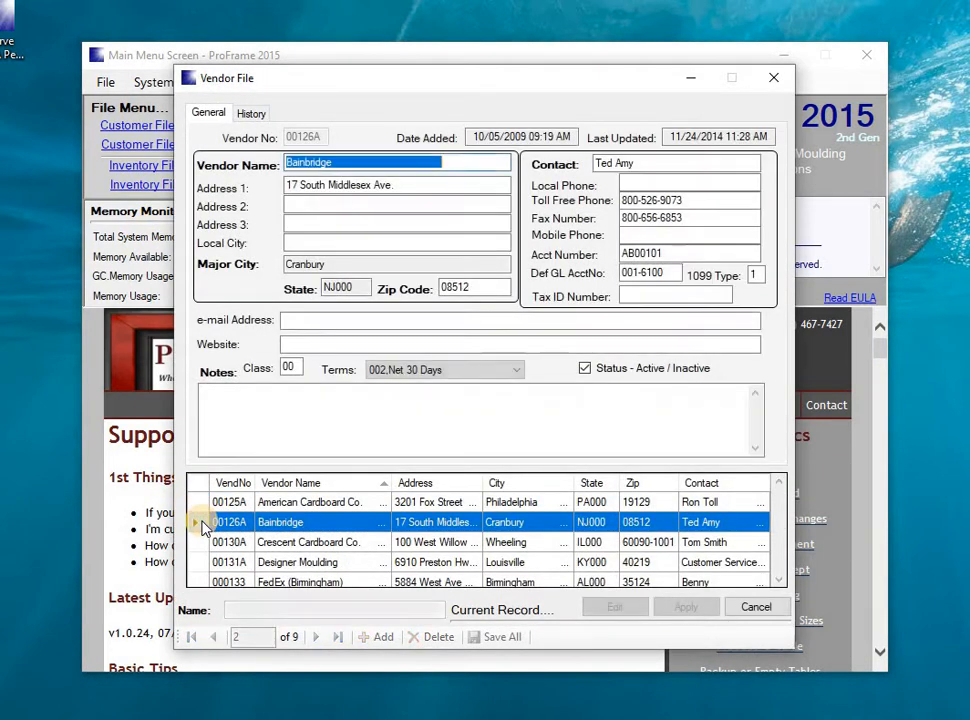
{"action": "left_click", "coordinate": [745, 609]}
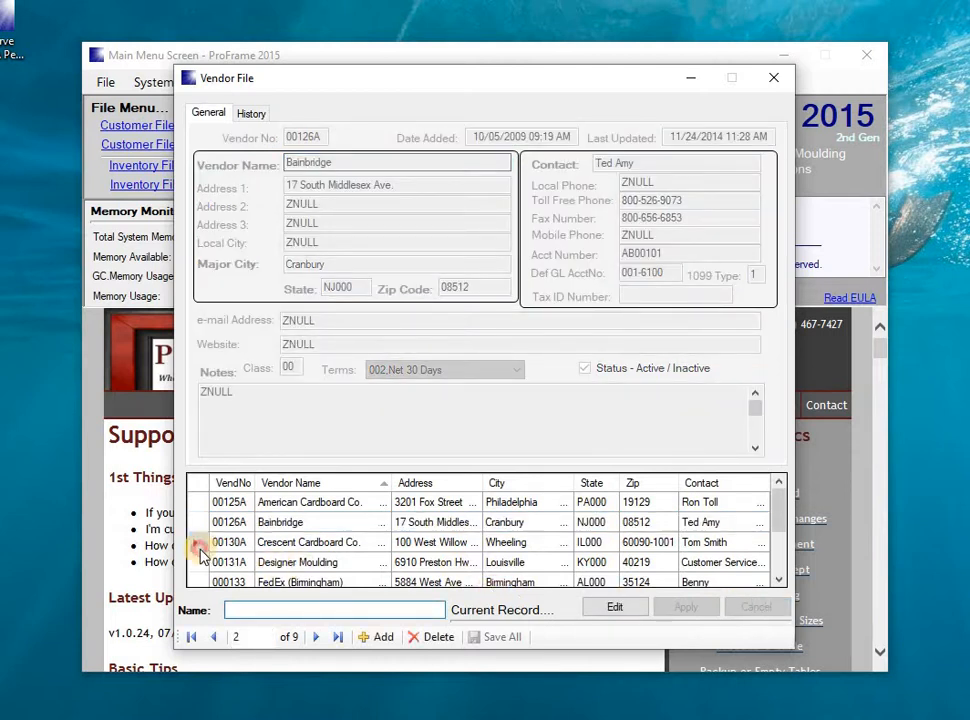
View the Crescent Cardboard Co. record in edit mode and close the vendor file.
{"action": "double_click", "coordinate": [201, 547]}
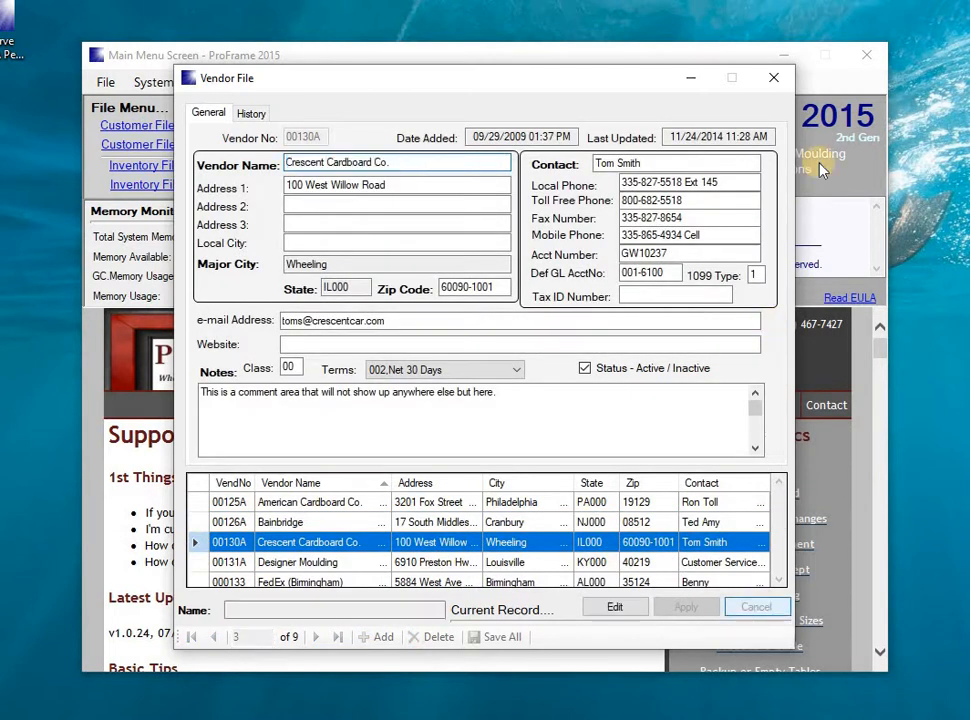
{"action": "left_click", "coordinate": [774, 77]}
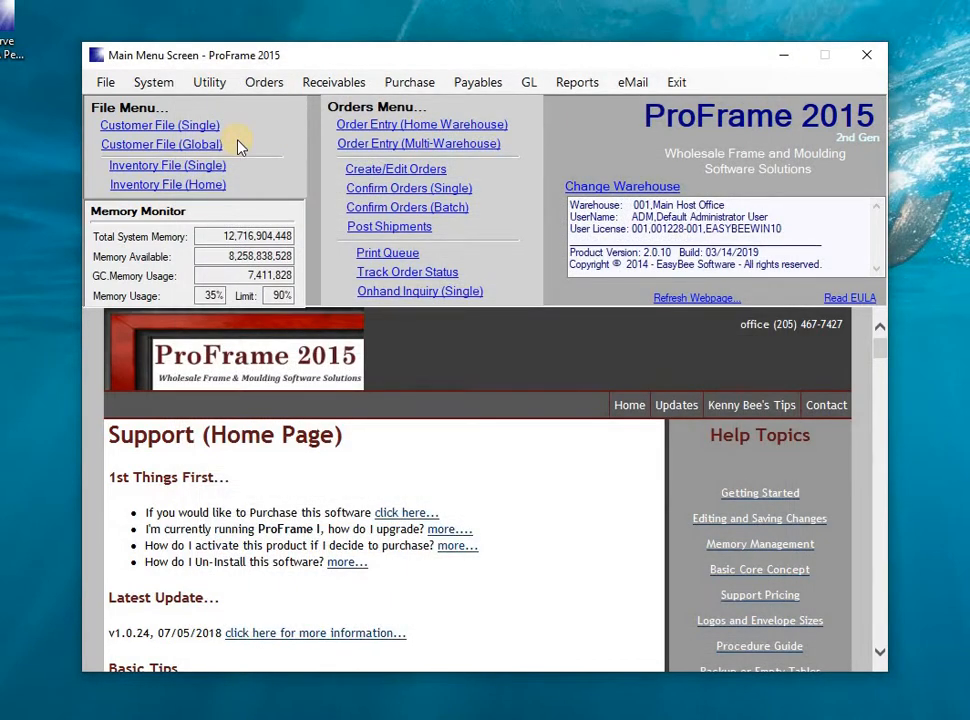
Open the Sales Ledger (Master) report, review its vendor and catalog filter options, and close it.
{"action": "left_click", "coordinate": [576, 83]}
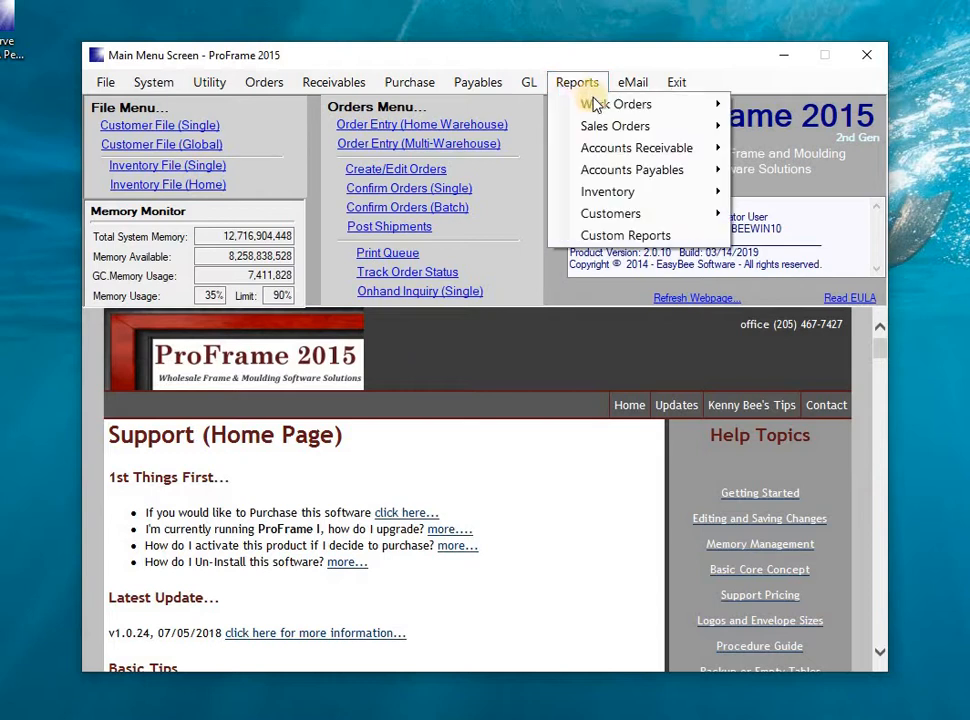
{"action": "mouse_move", "coordinate": [591, 128]}
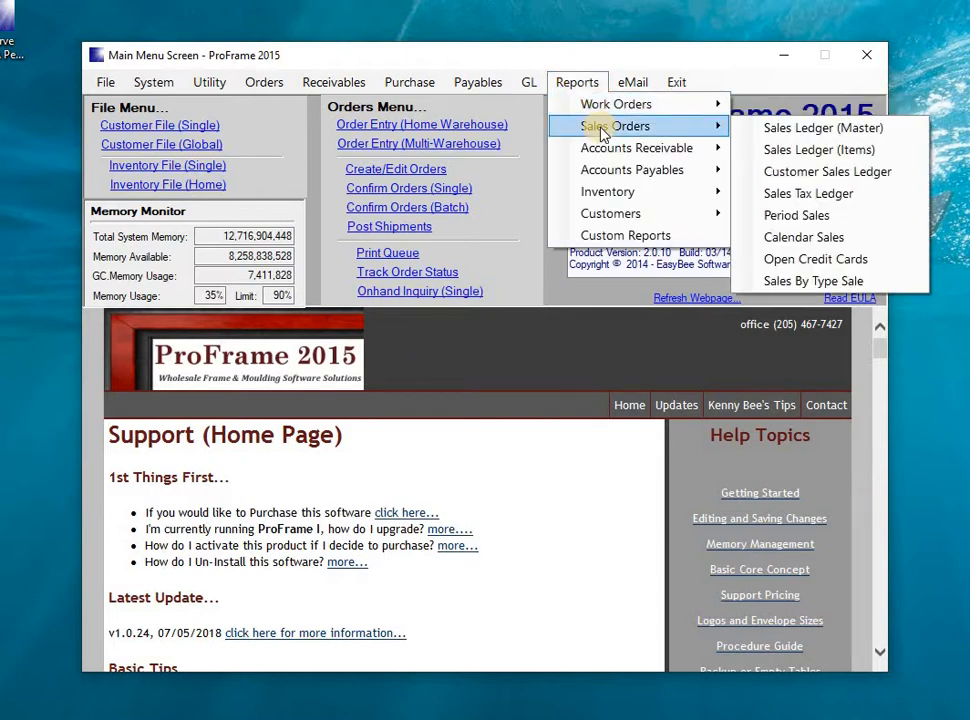
{"action": "left_click", "coordinate": [760, 137]}
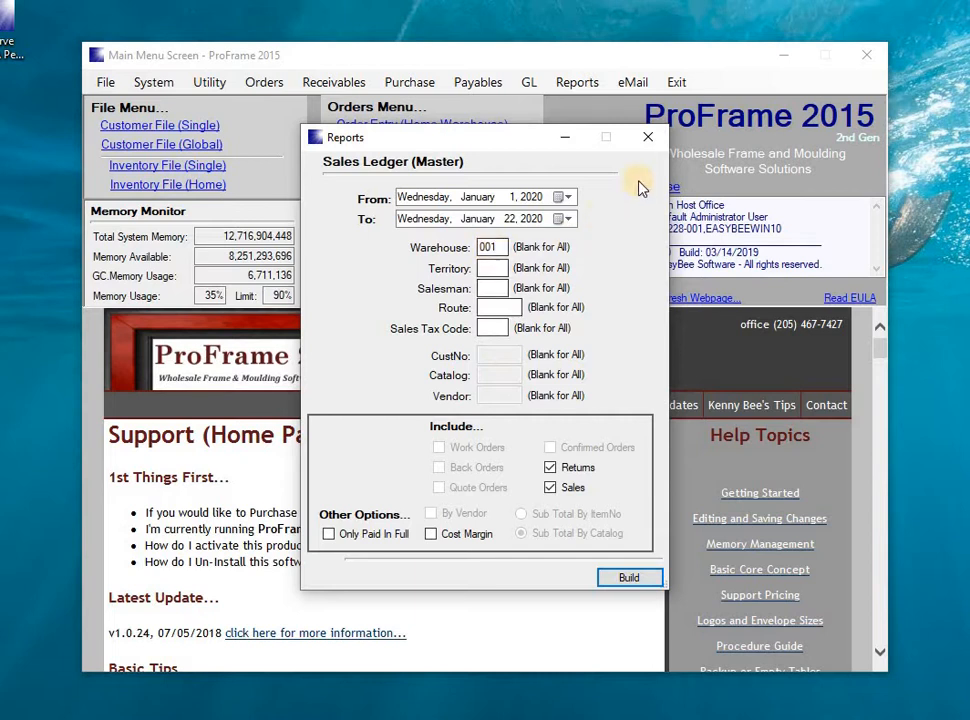
{"action": "left_click", "coordinate": [649, 142]}
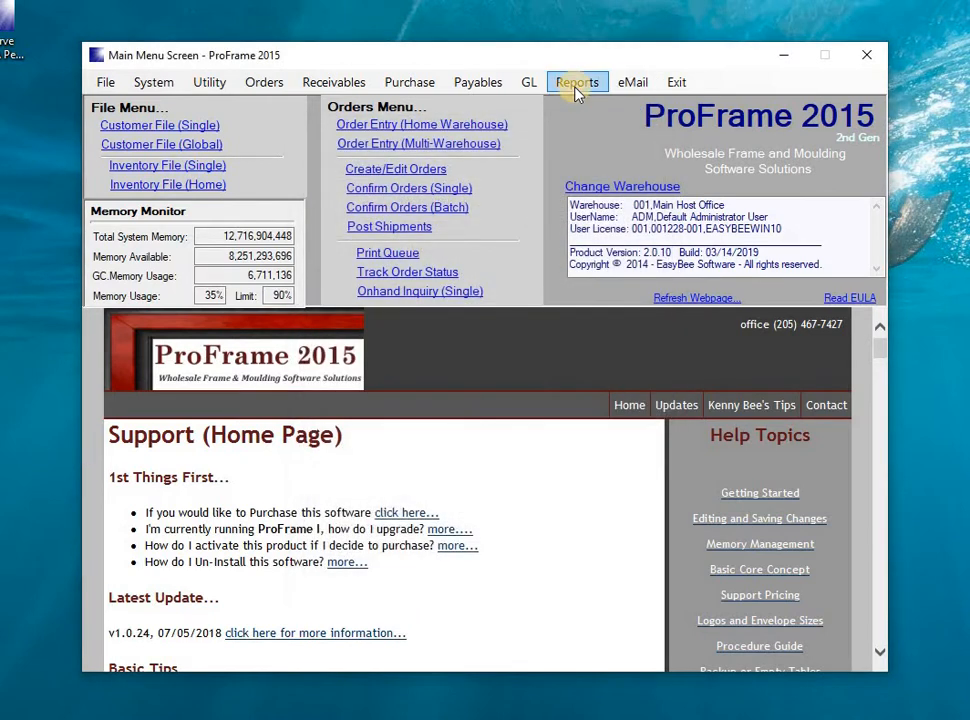
Open the Inventory Usage report and set its vendor filter to 00126A,Bainbridge from the vendor lookup.
{"action": "left_click", "coordinate": [575, 85]}
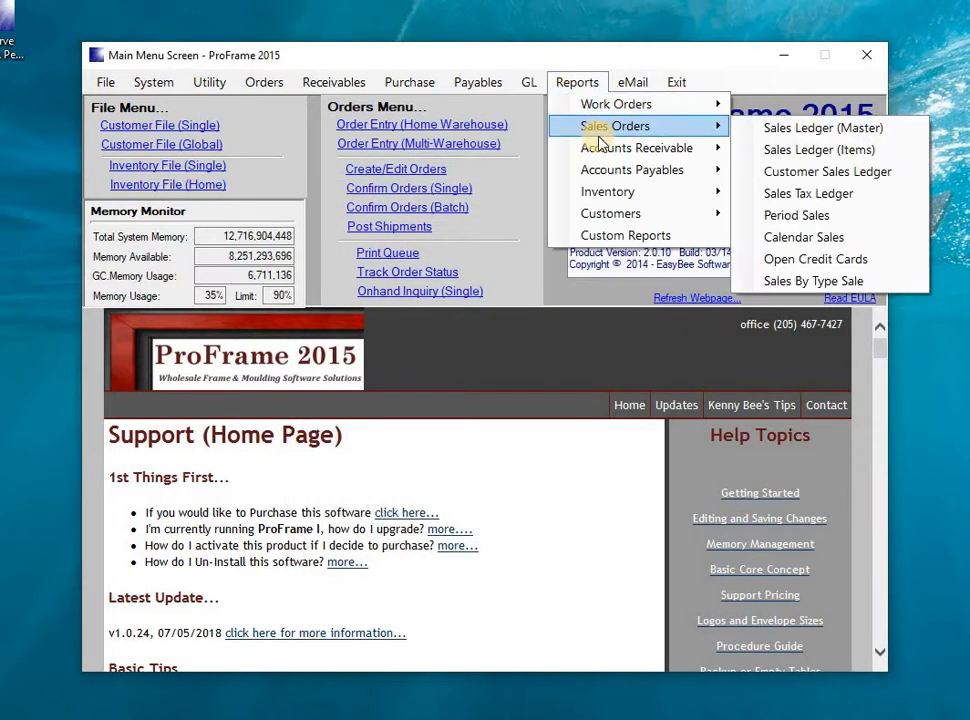
{"action": "mouse_move", "coordinate": [606, 192]}
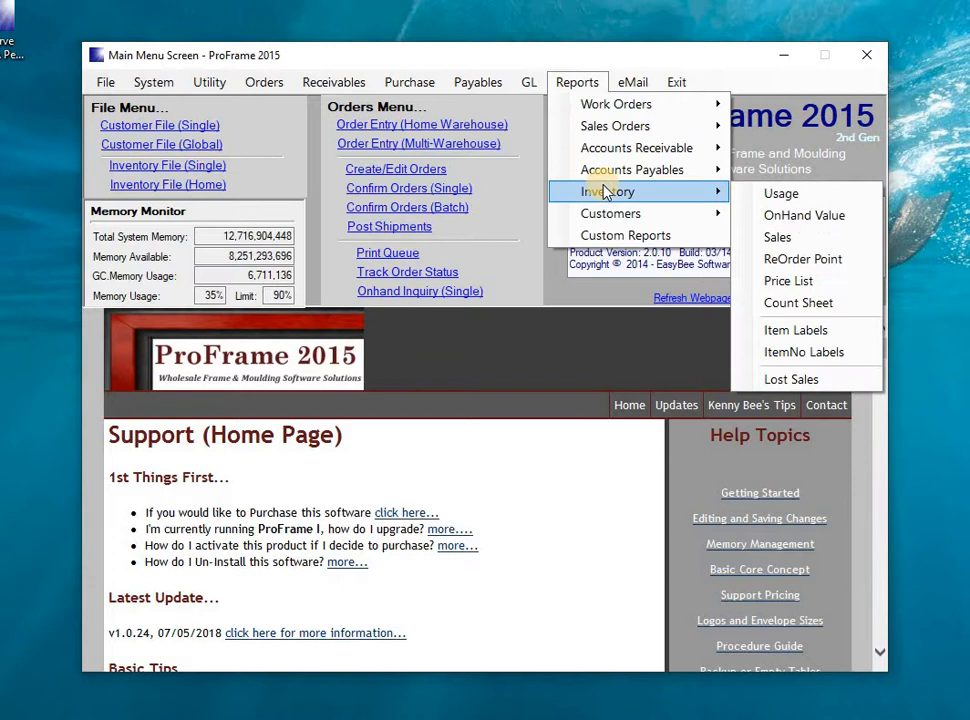
{"action": "left_click", "coordinate": [782, 194]}
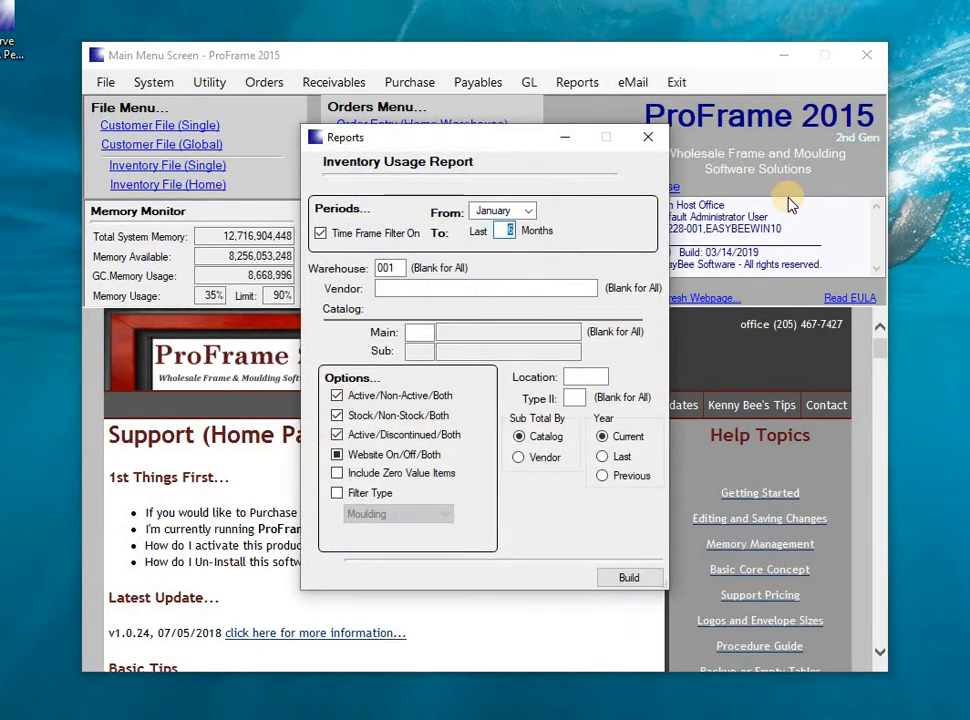
{"action": "left_click", "coordinate": [379, 289]}
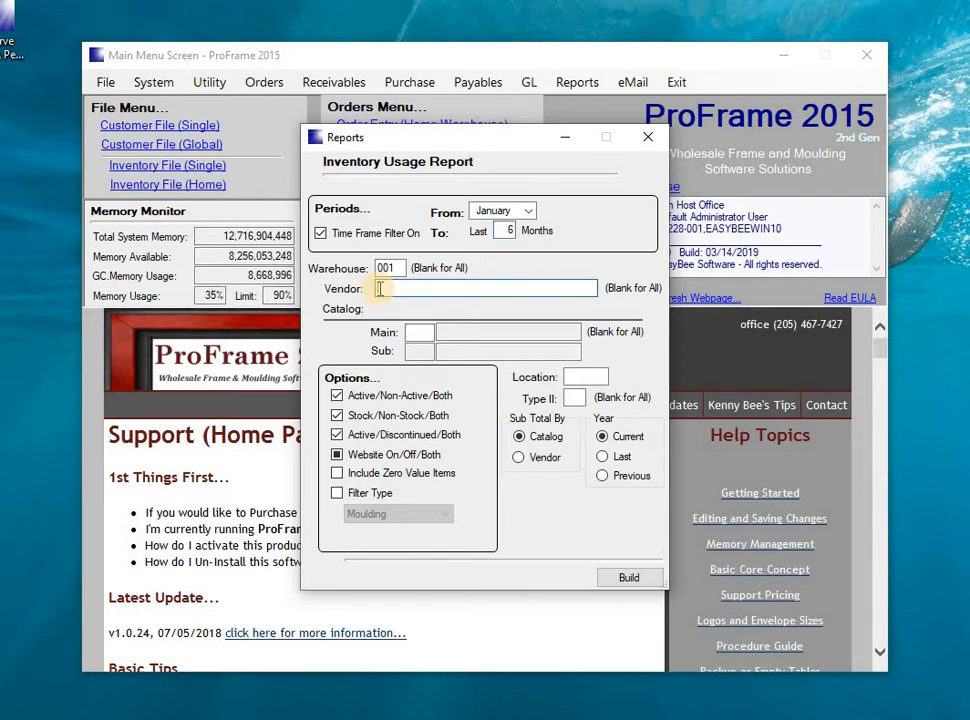
{"action": "double_click", "coordinate": [379, 289]}
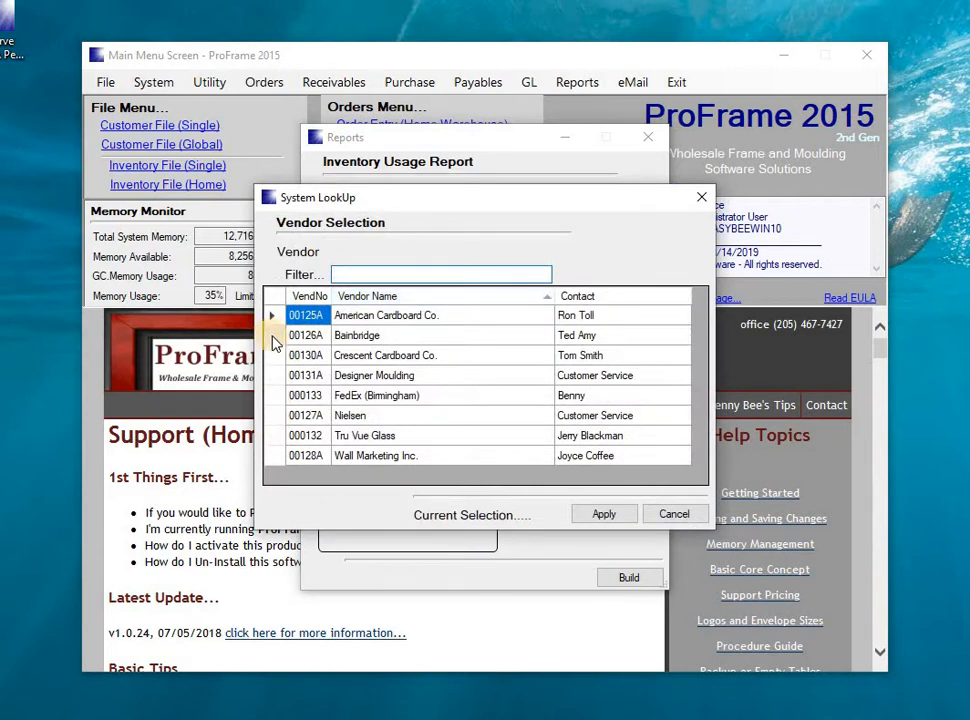
{"action": "double_click", "coordinate": [273, 337]}
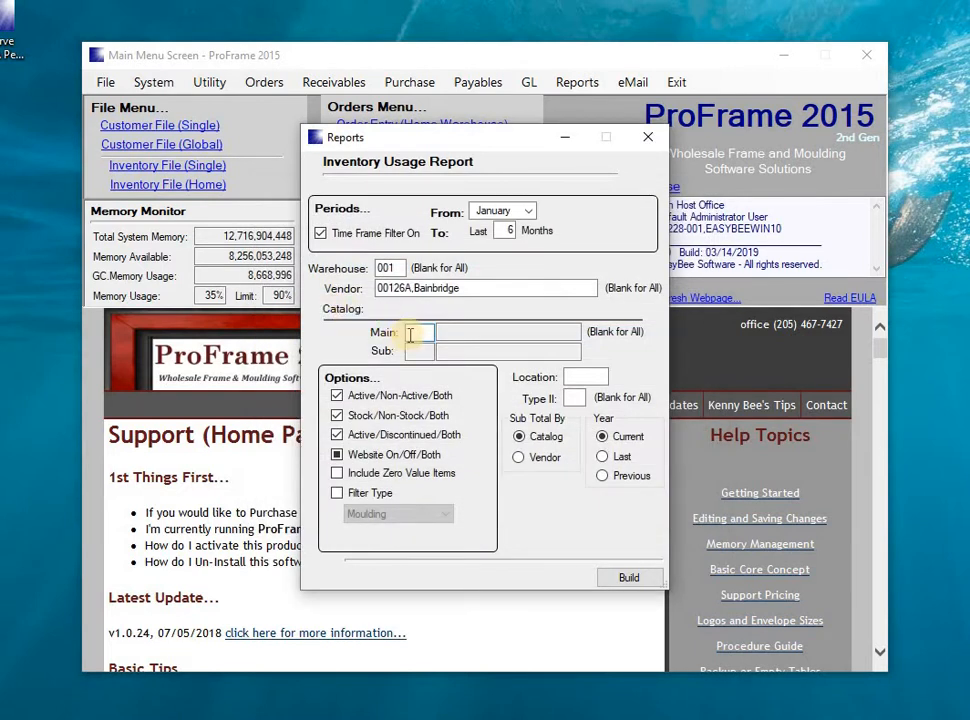
Set the usage report's catalog filter to 100101,Mats,Alphamat from the catalog lookup.
{"action": "left_click", "coordinate": [411, 334]}
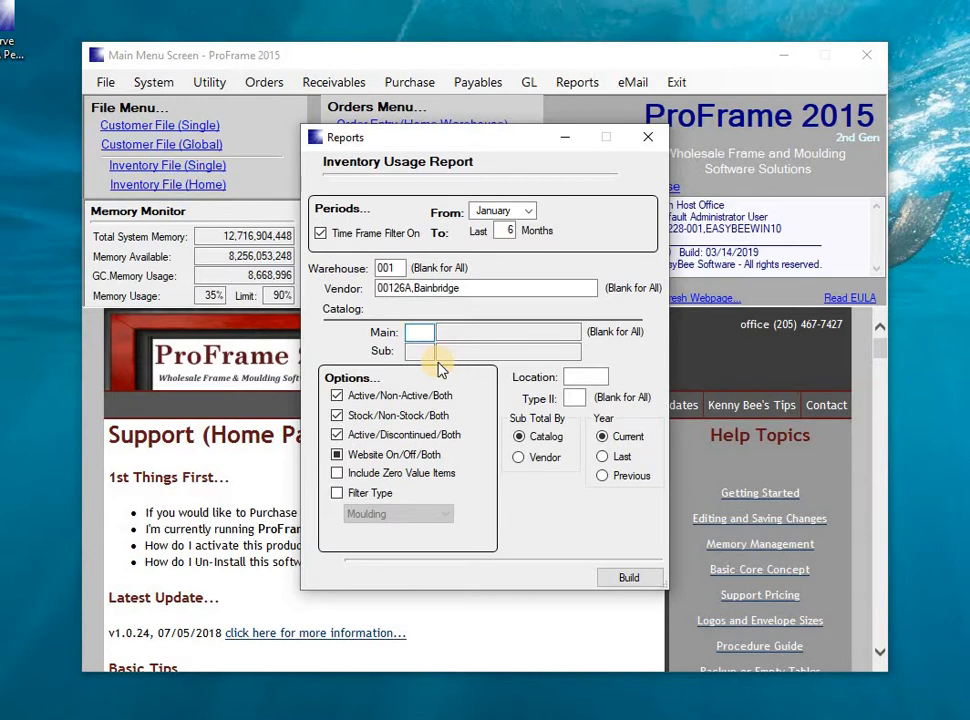
{"action": "double_click", "coordinate": [438, 356]}
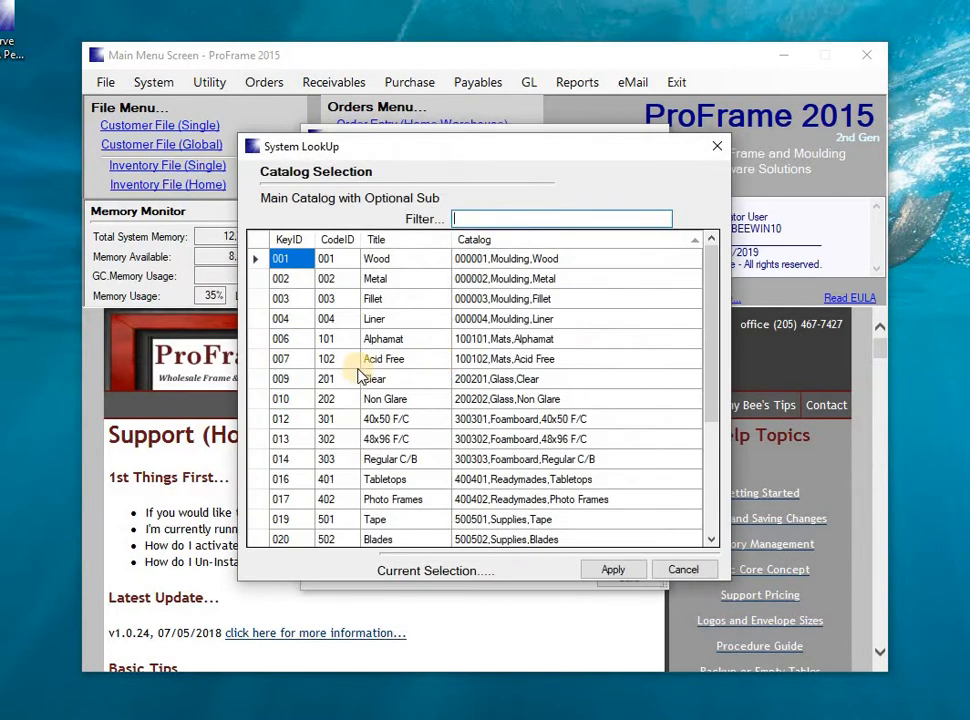
{"action": "double_click", "coordinate": [258, 339]}
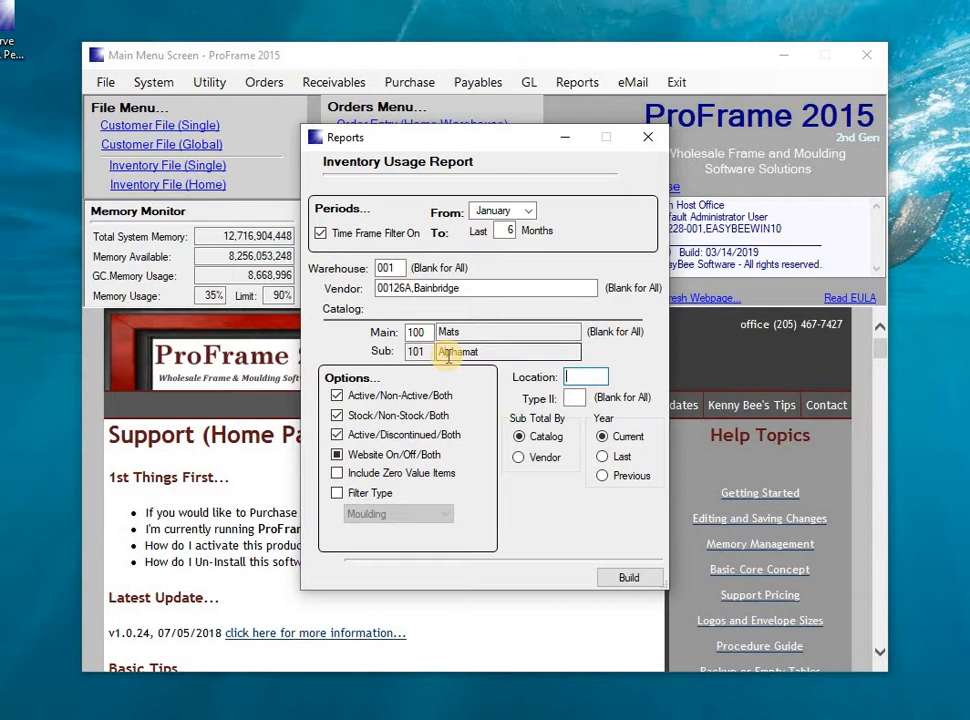
Change the usage report's catalog filter to the main catalog Mats without a sub-catalog, and close the report without building it.
{"action": "left_click", "coordinate": [418, 332]}
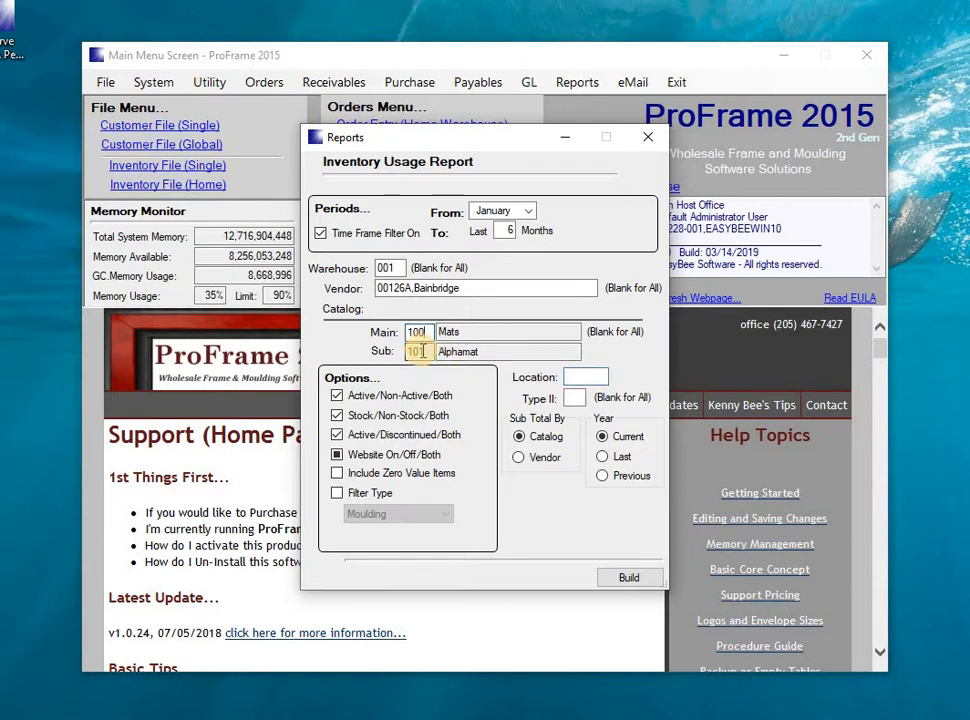
{"action": "double_click", "coordinate": [422, 351]}
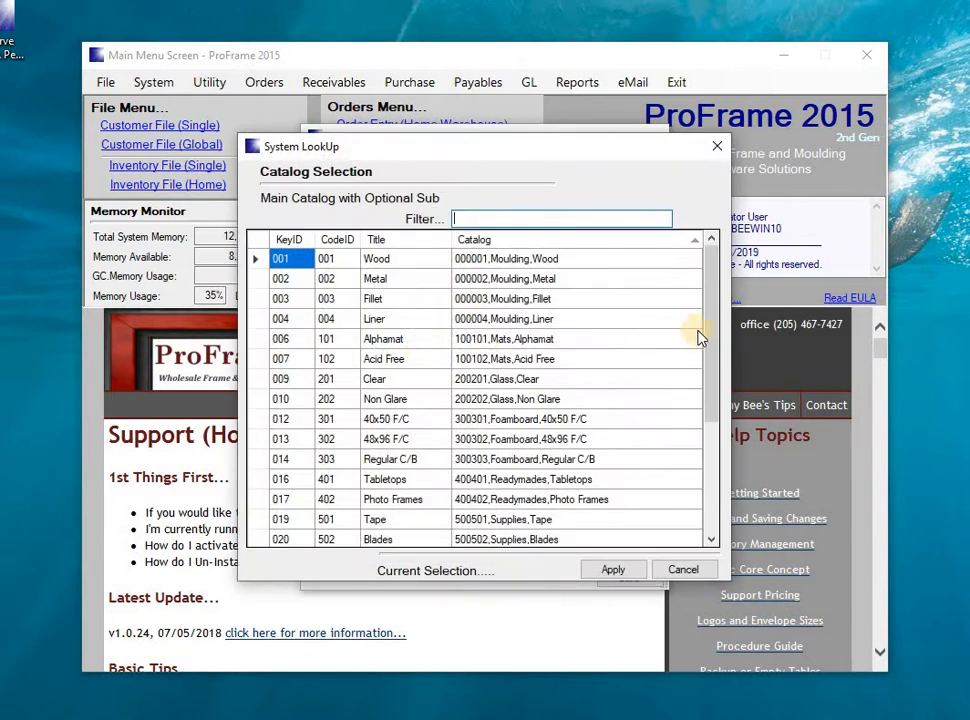
{"action": "scroll", "coordinate": [699, 448], "scroll_direction": "down", "scroll_amount": 4}
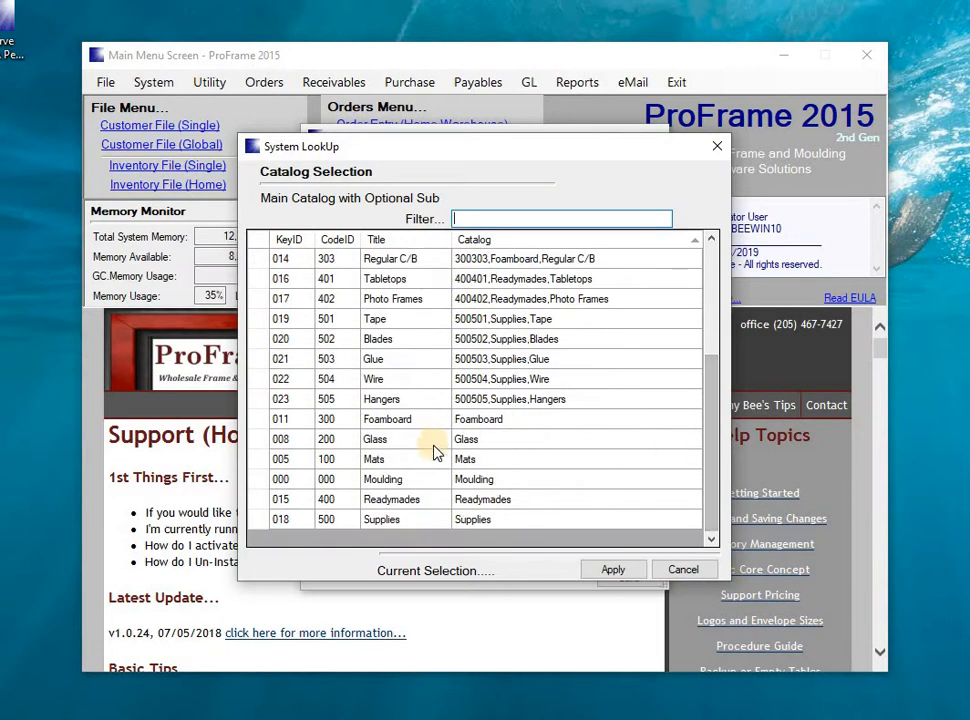
{"action": "double_click", "coordinate": [260, 462]}
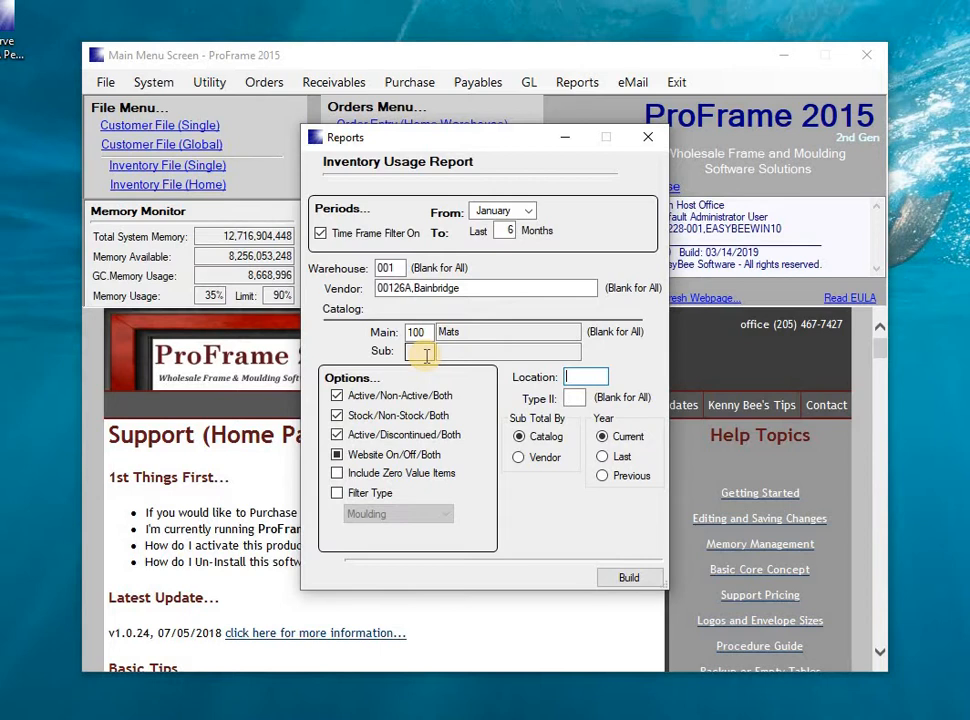
{"action": "left_click", "coordinate": [646, 140]}
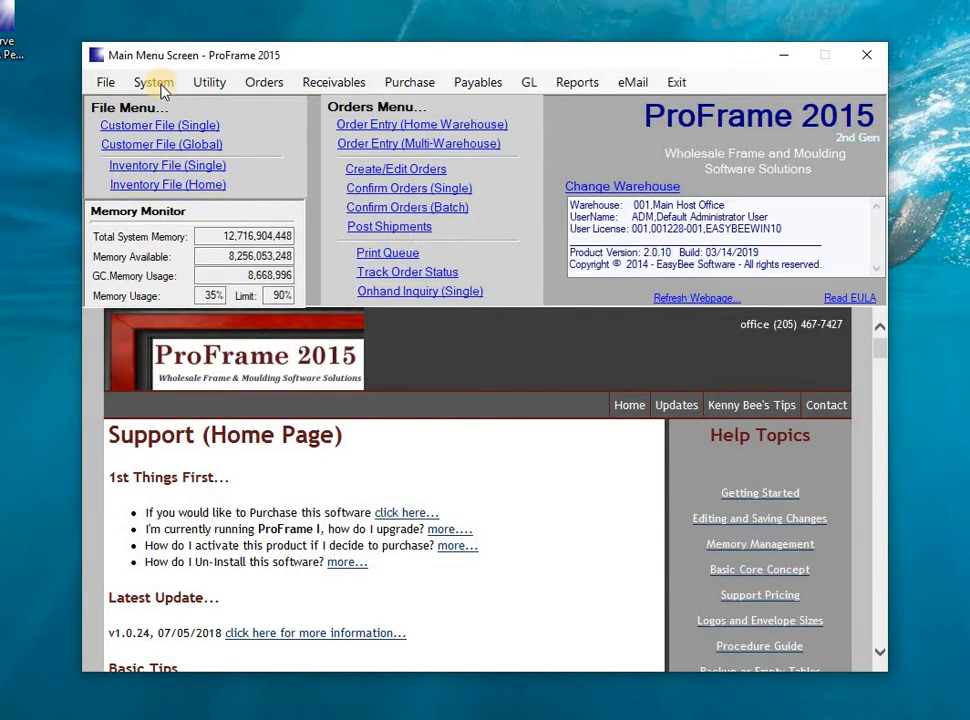
Open the discount classes, examine the Gold class's Mats,Alphamat discount for American Cardboard Co., and close the discounts window.
{"action": "left_click", "coordinate": [160, 86]}
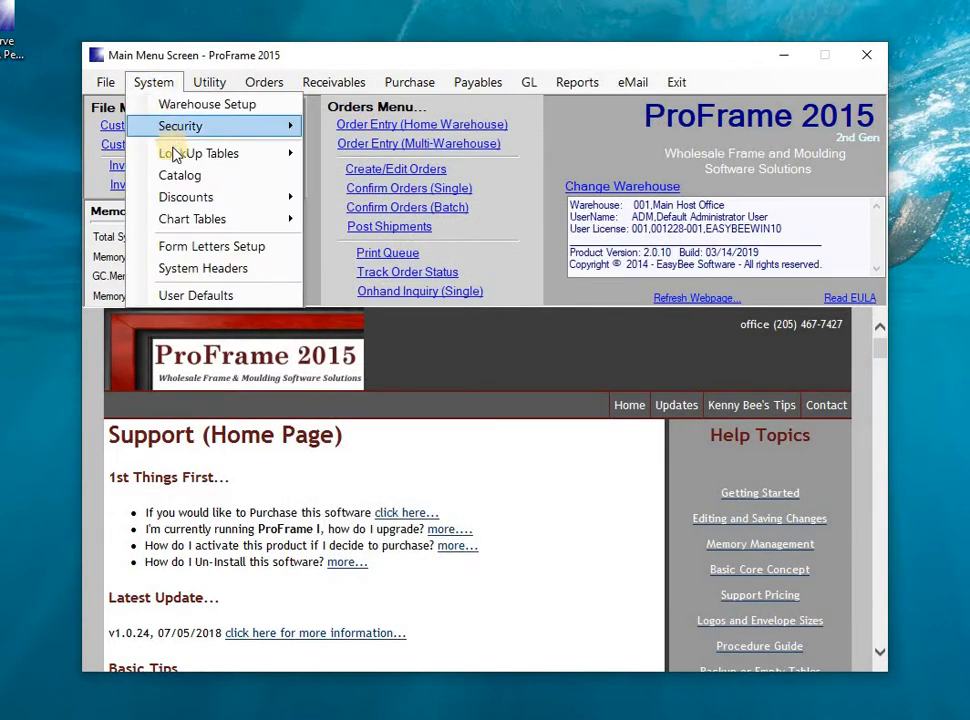
{"action": "mouse_move", "coordinate": [182, 199]}
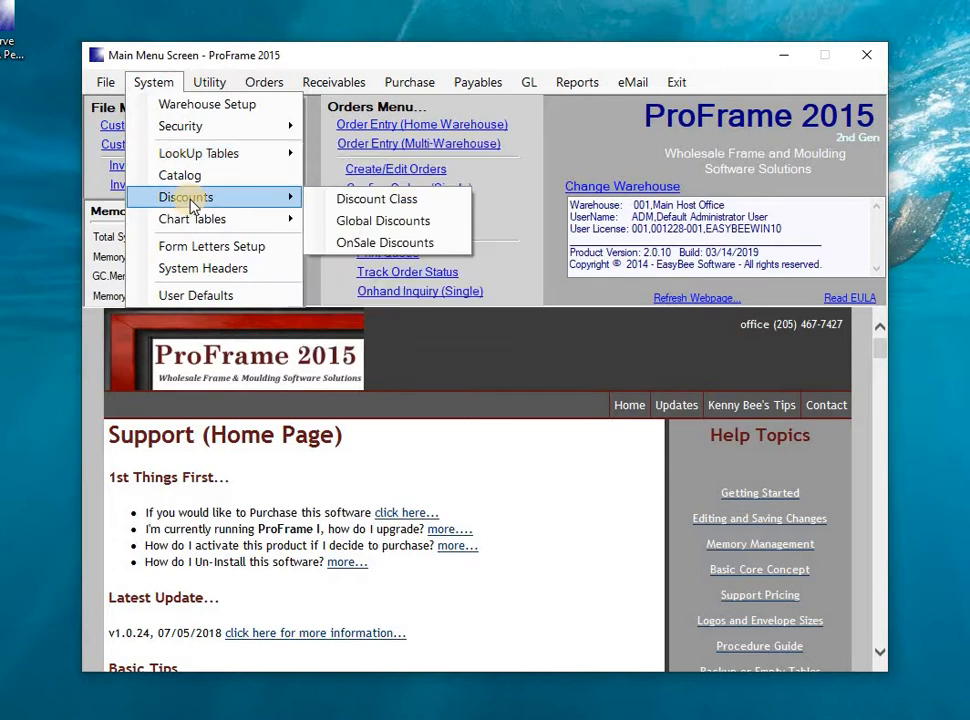
{"action": "left_click", "coordinate": [373, 205]}
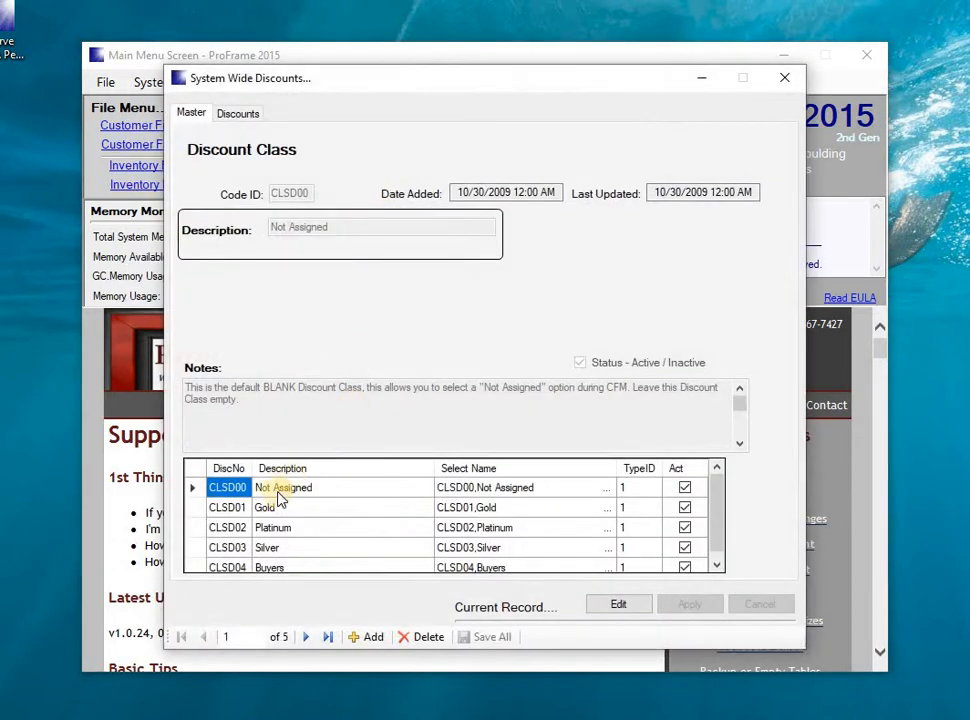
{"action": "left_click", "coordinate": [201, 511]}
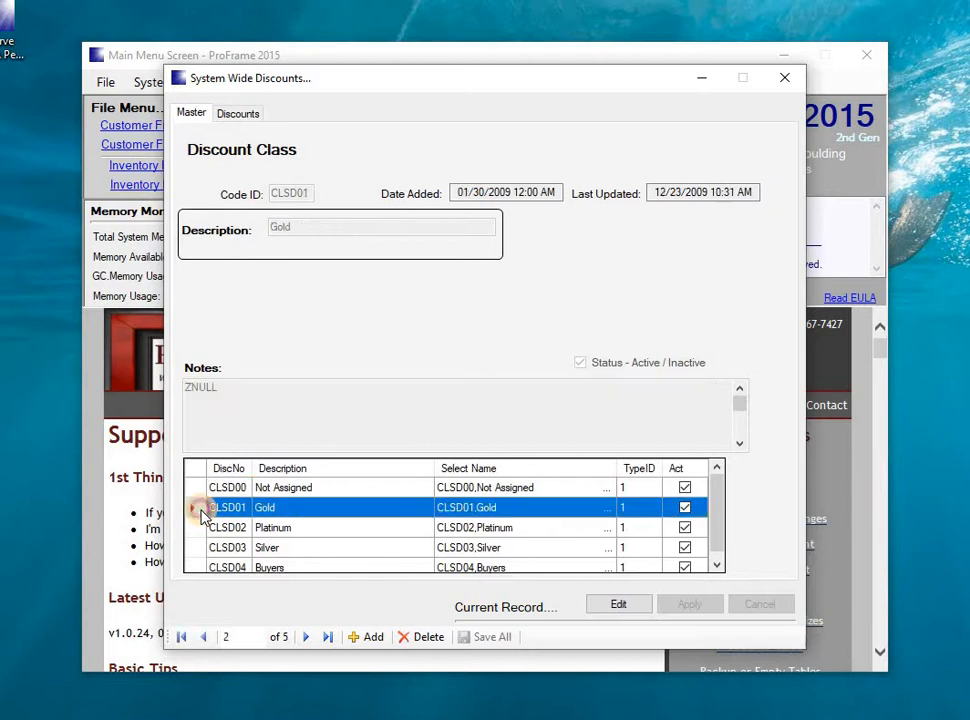
{"action": "left_click", "coordinate": [250, 115]}
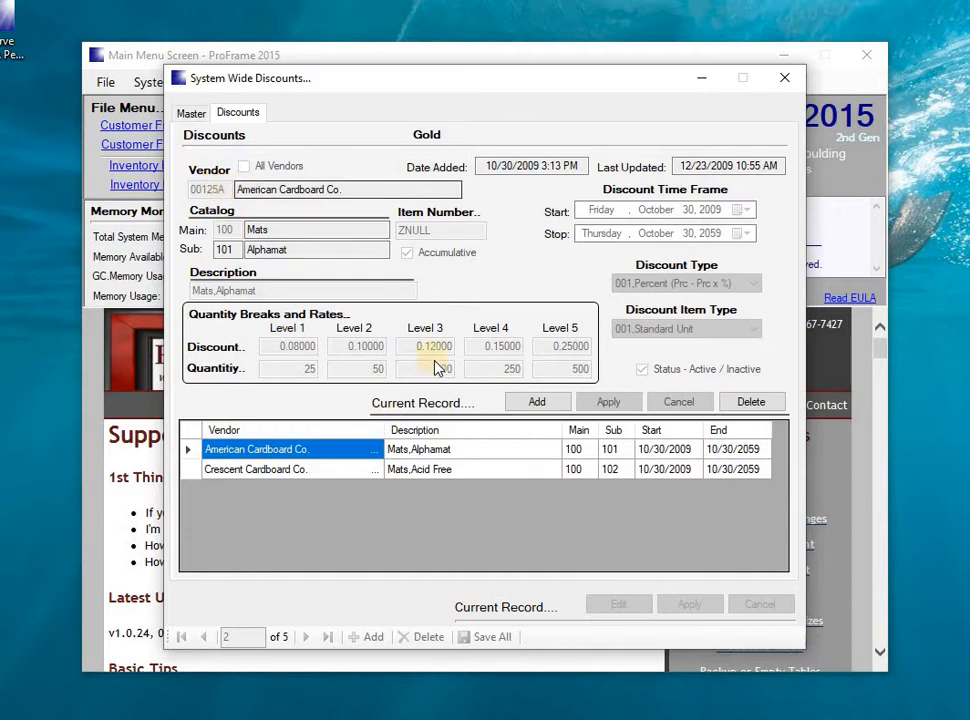
{"action": "left_click", "coordinate": [188, 452]}
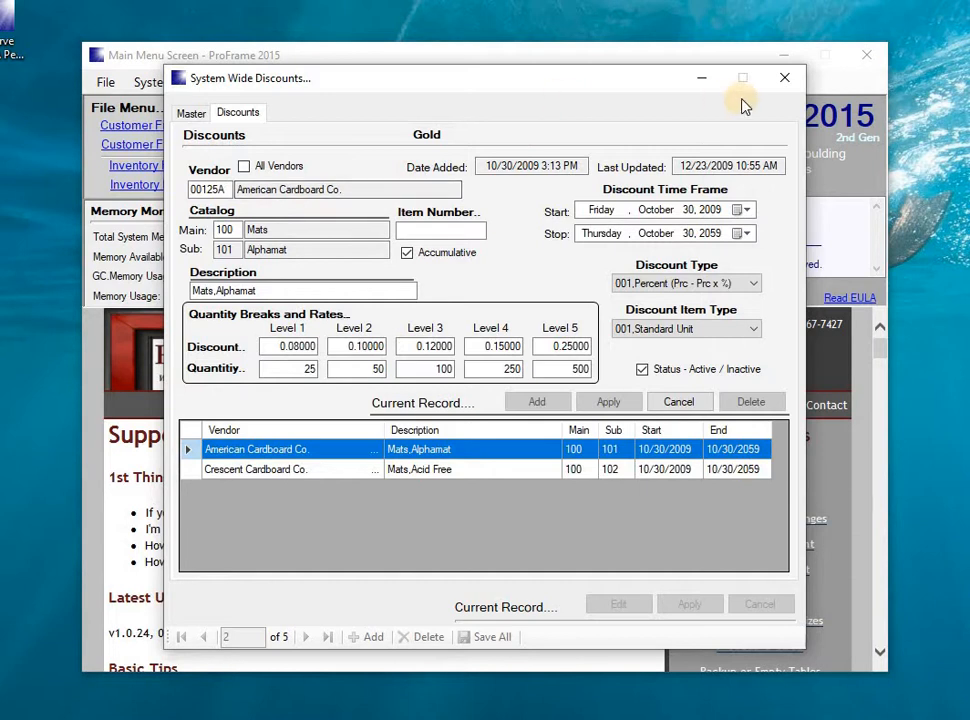
{"action": "left_click", "coordinate": [797, 86]}
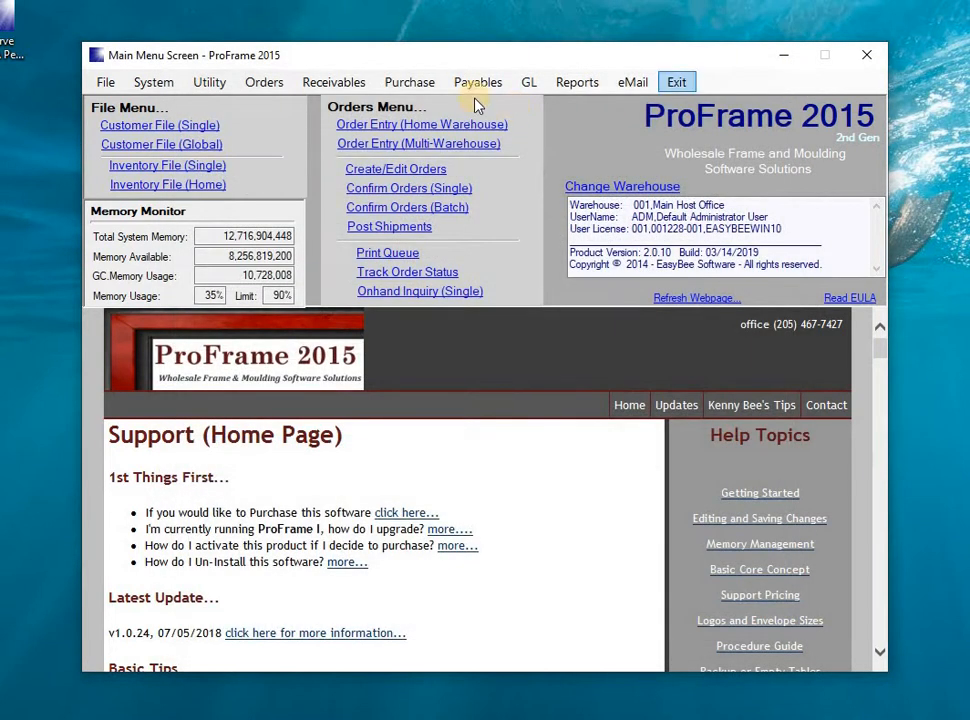
{"action": "left_click", "coordinate": [158, 86]}
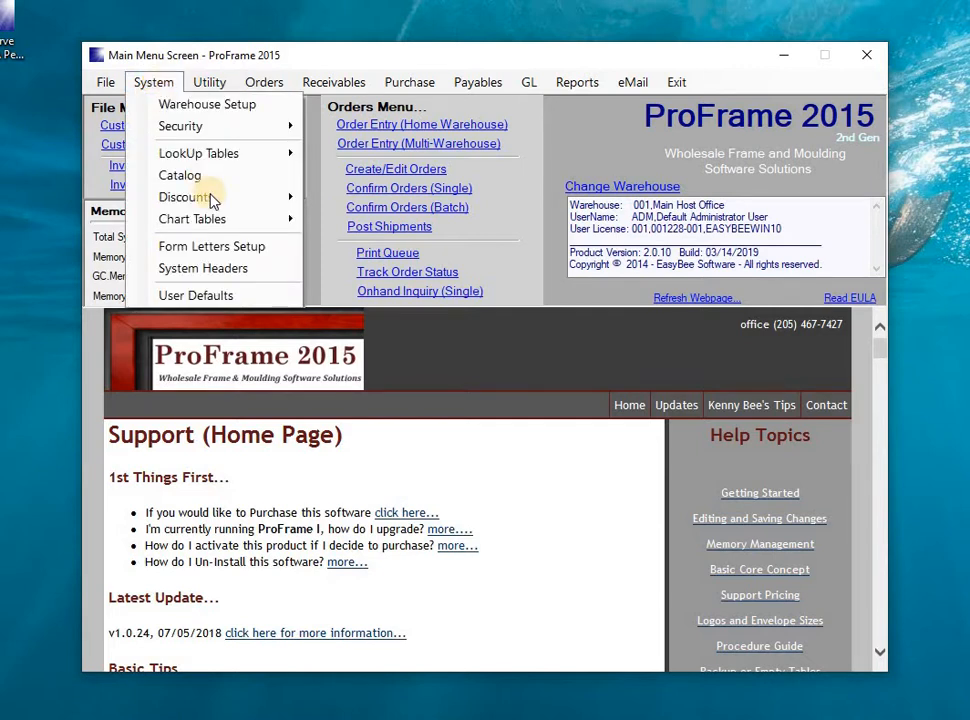
{"action": "mouse_move", "coordinate": [271, 197]}
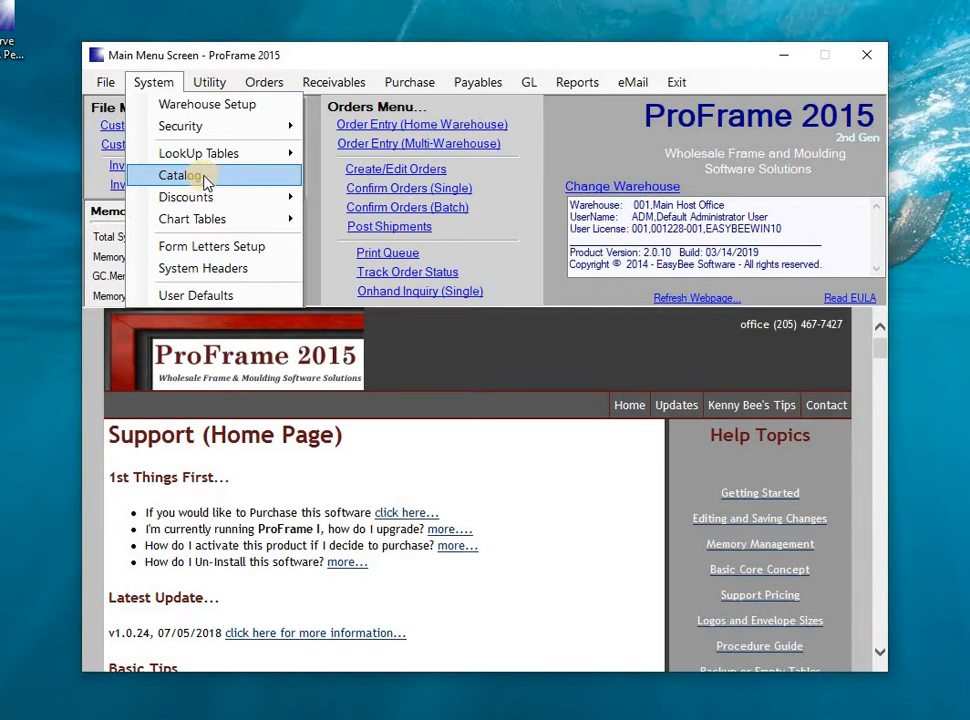
{"action": "mouse_move", "coordinate": [190, 201]}
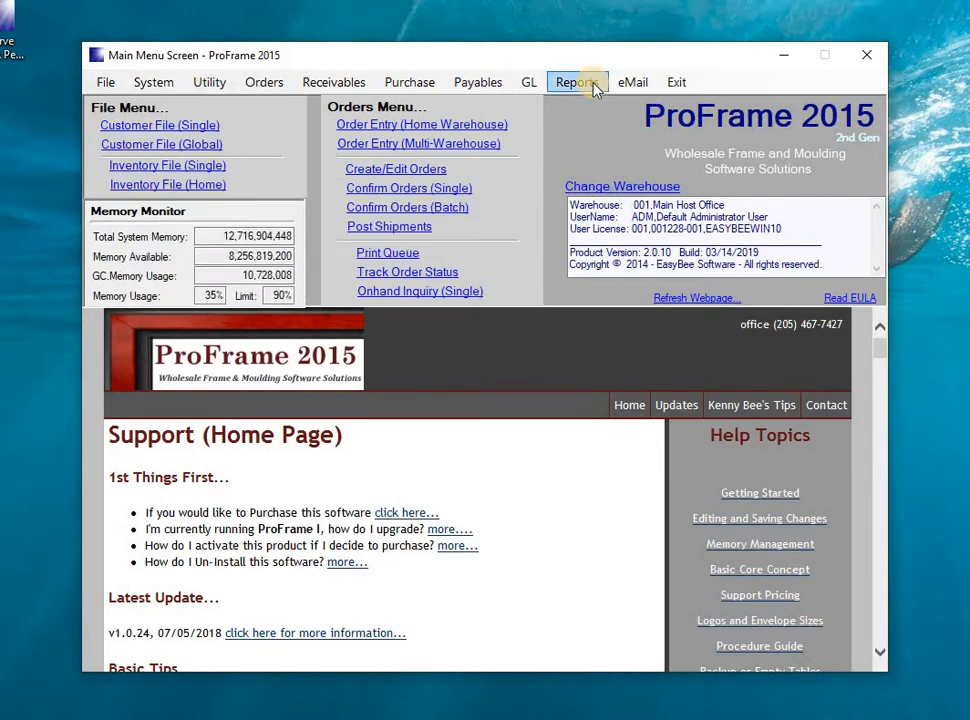
Open the Export Inventory utility, examine its vendor and catalog filters, and close it.
{"action": "left_click", "coordinate": [210, 84]}
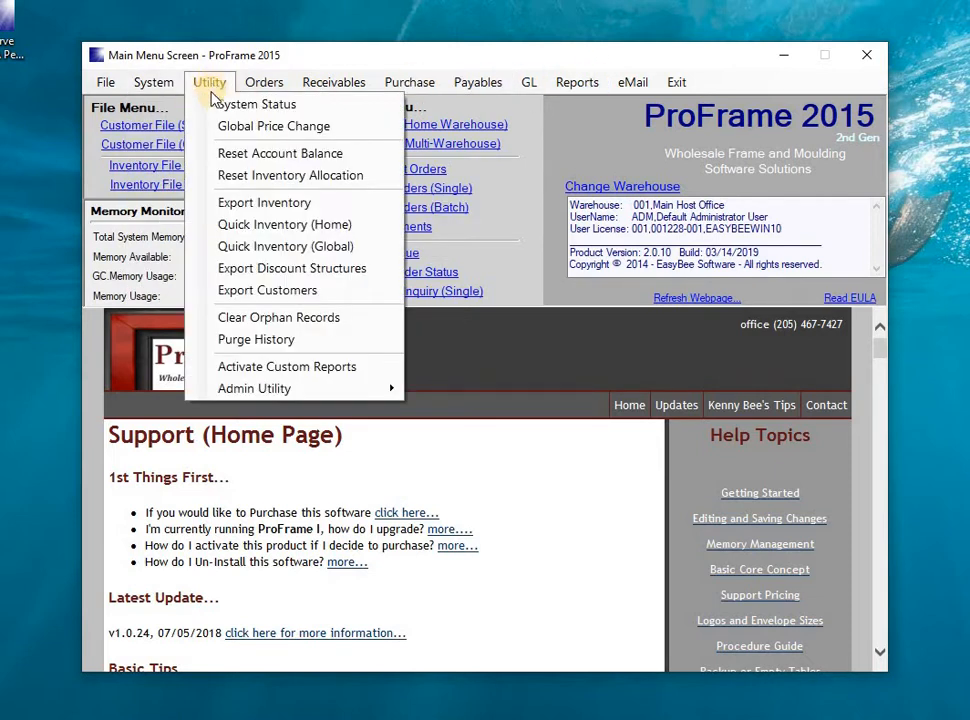
{"action": "left_click", "coordinate": [240, 204]}
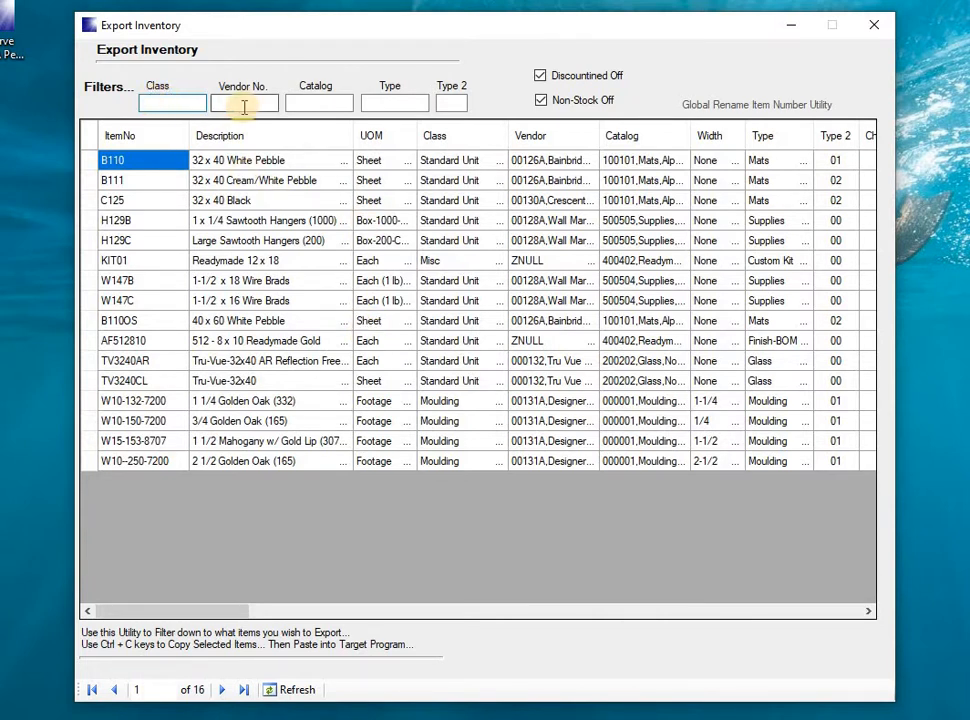
{"action": "left_click", "coordinate": [303, 103]}
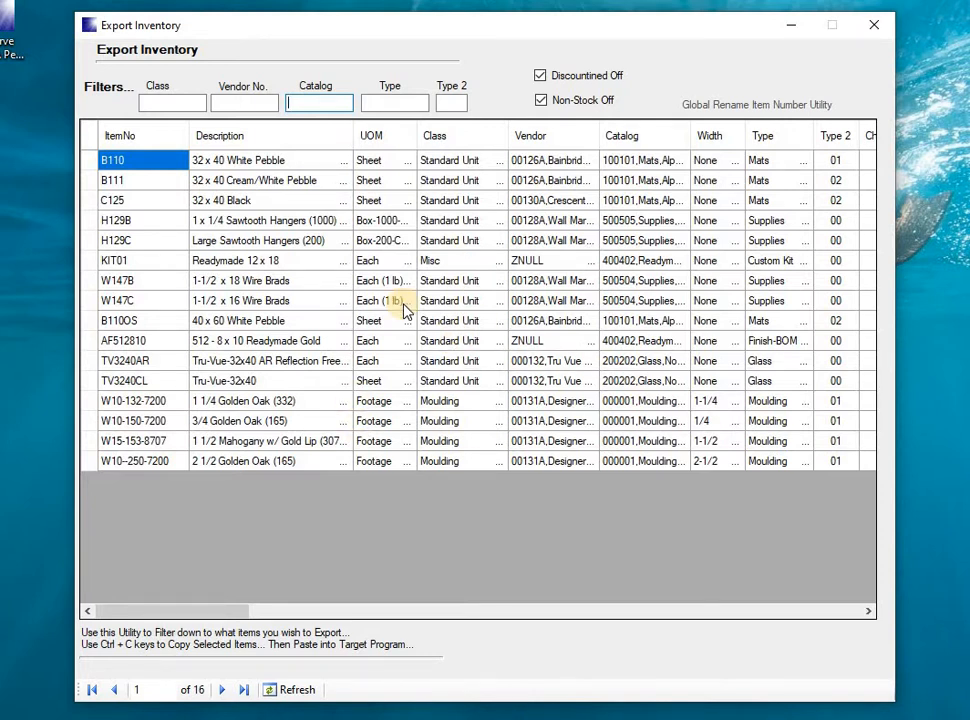
{"action": "left_click", "coordinate": [873, 27]}
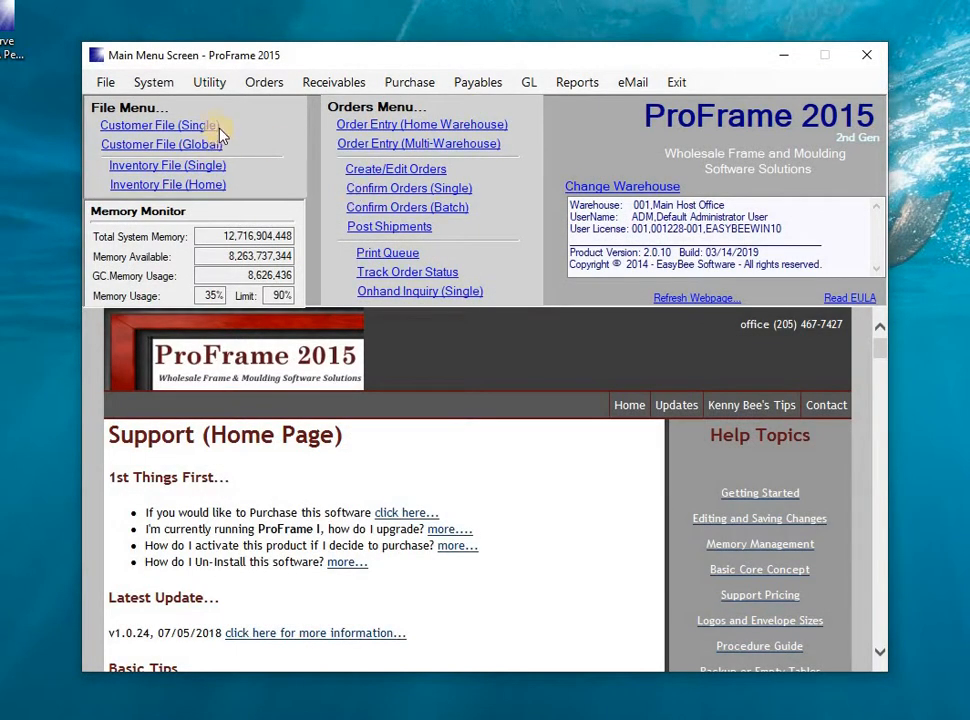
Open the Depart/Terr/Salesman lookup tables and examine the Department, Salesman and Territory records in turn.
{"action": "left_click", "coordinate": [156, 84]}
{"action": "mouse_move", "coordinate": [184, 165]}
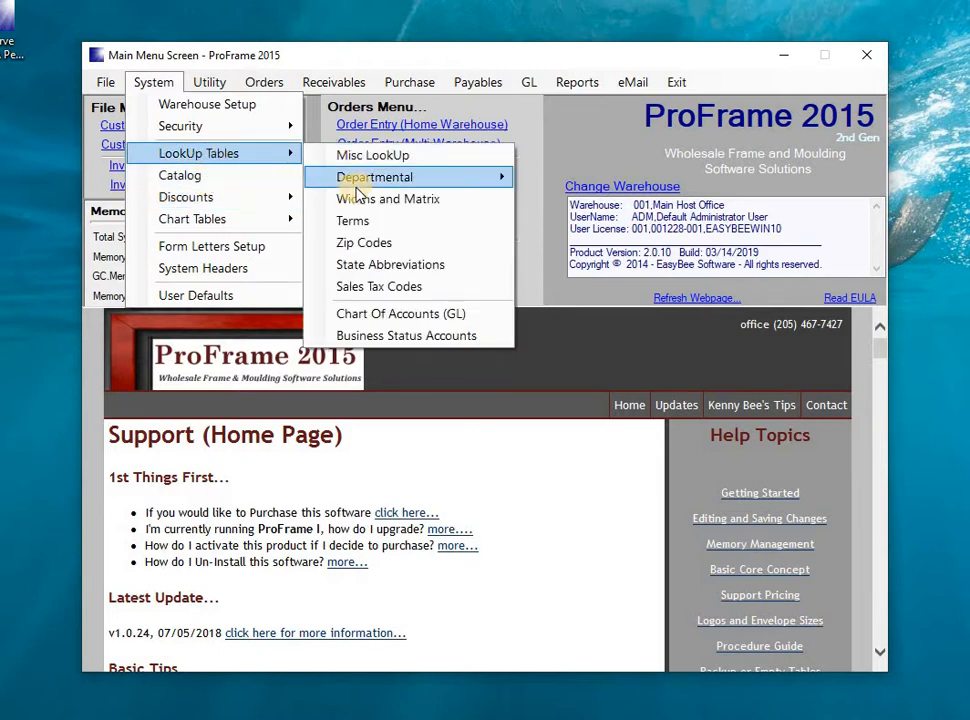
{"action": "mouse_move", "coordinate": [388, 190]}
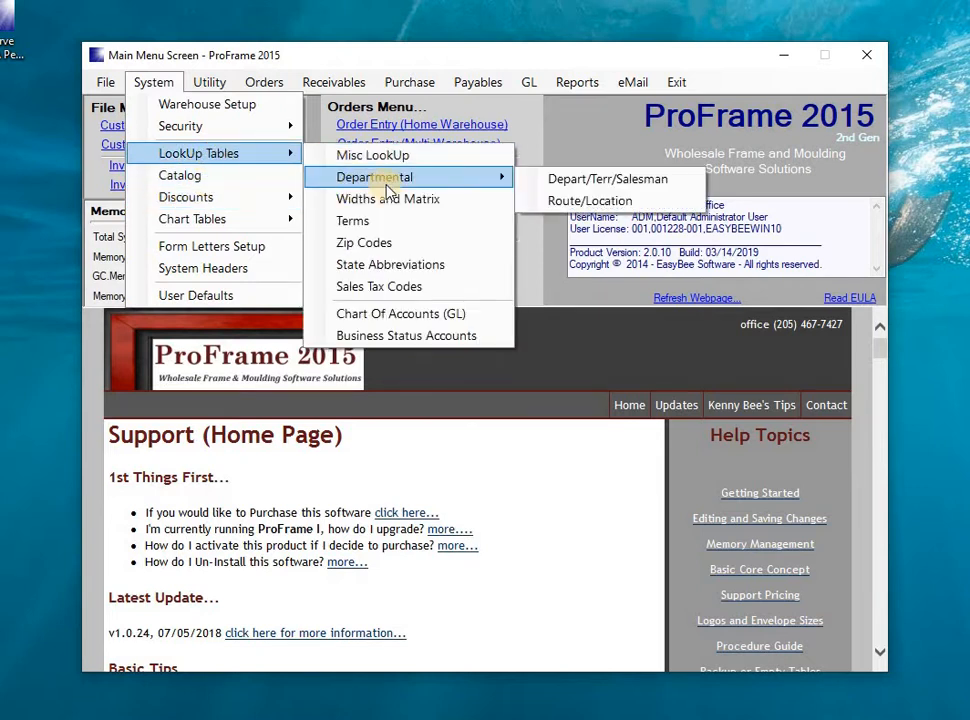
{"action": "left_click", "coordinate": [552, 182]}
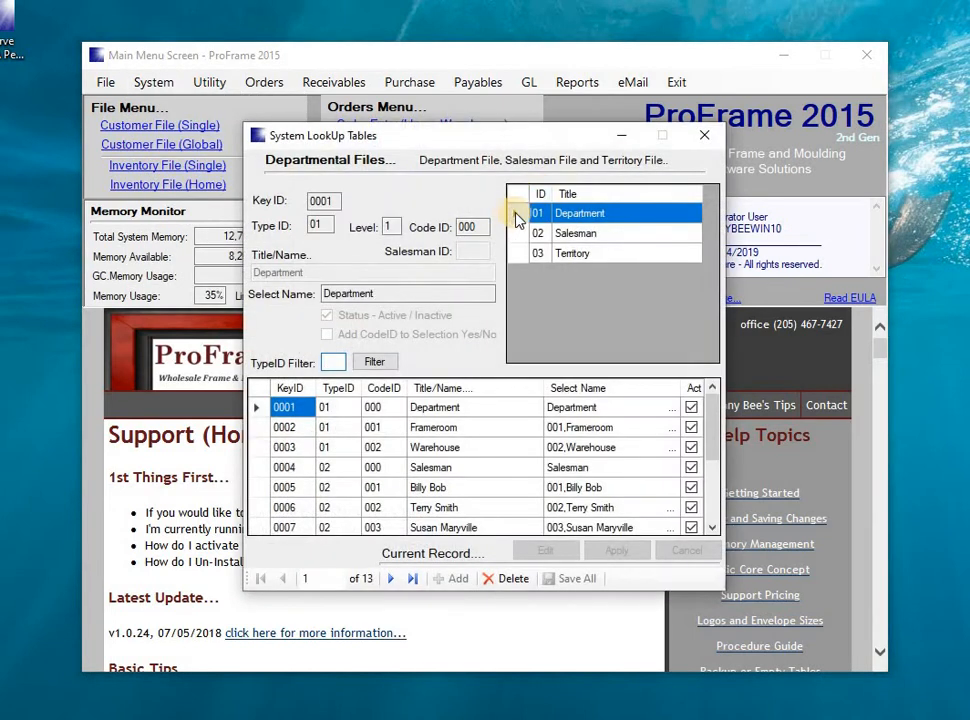
{"action": "left_click", "coordinate": [521, 217]}
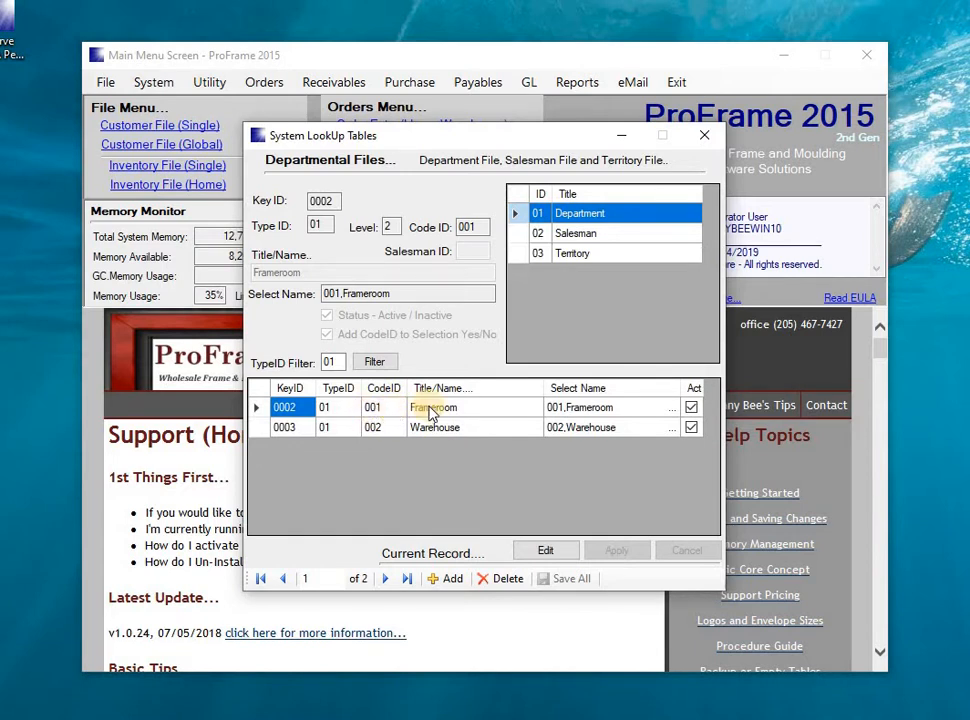
{"action": "left_click", "coordinate": [519, 235]}
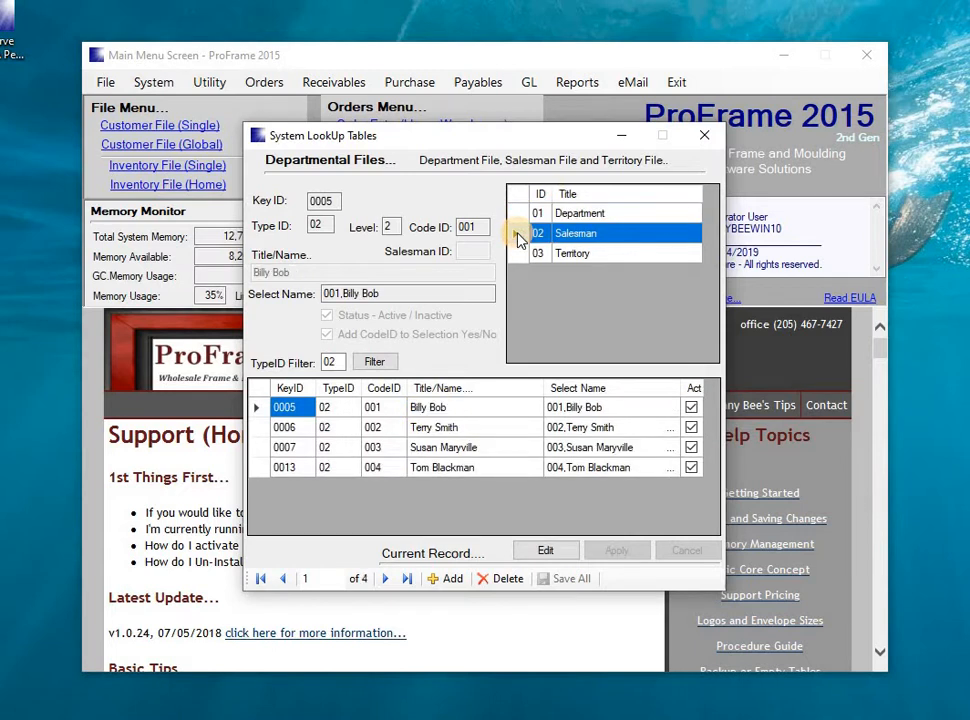
{"action": "left_click", "coordinate": [521, 253]}
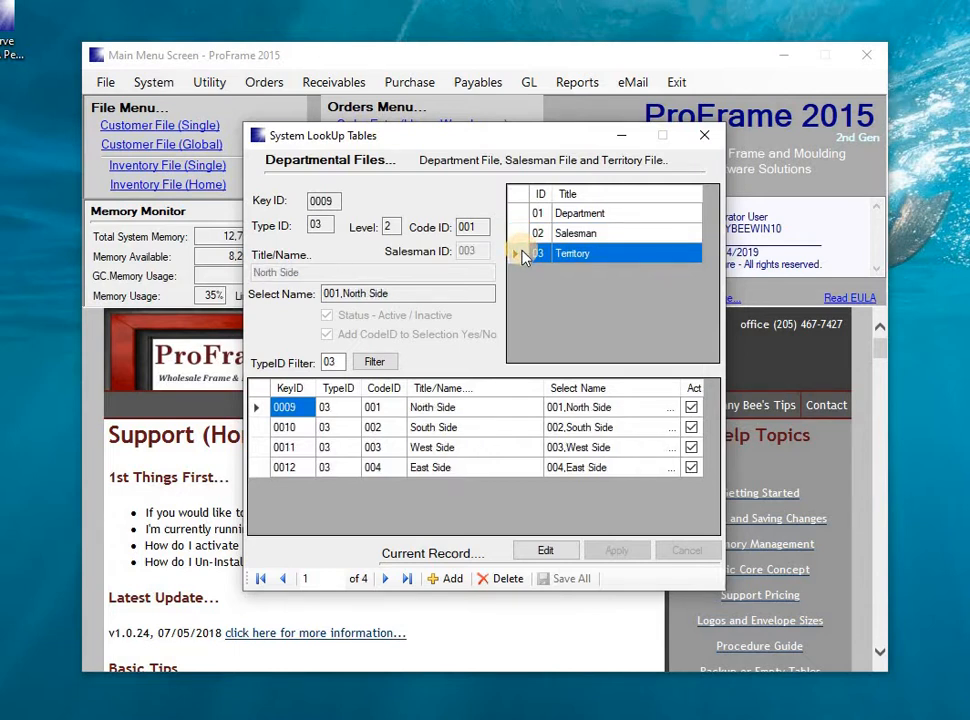
Edit the North Side territory record, toggling its active status off and back on, save all changes, and close the lookup tables.
{"action": "double_click", "coordinate": [261, 414]}
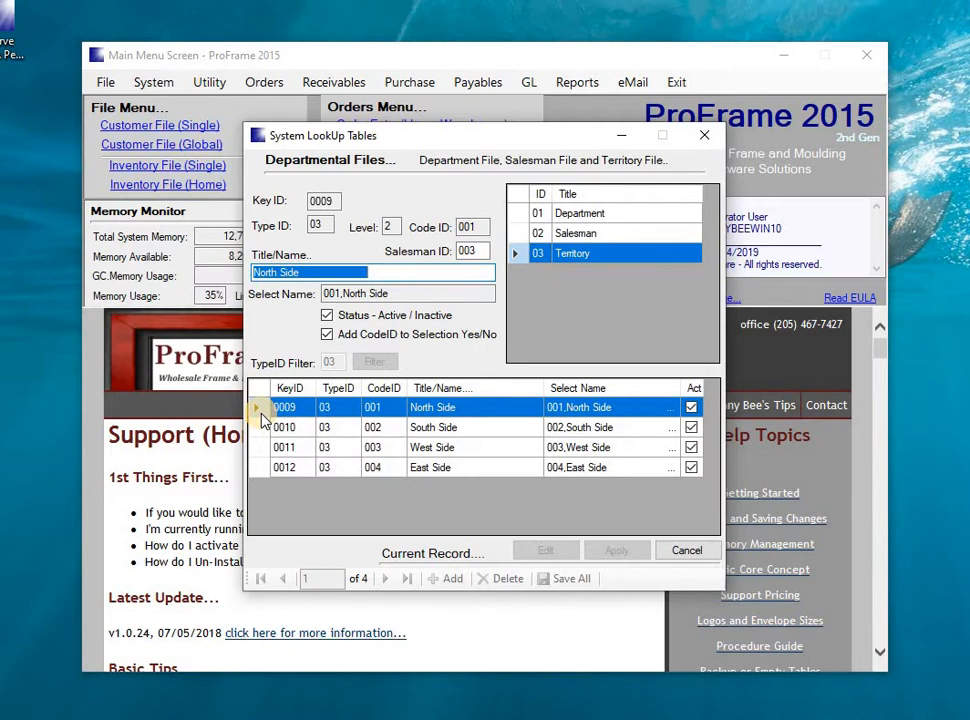
{"action": "key", "text": "Tab"}
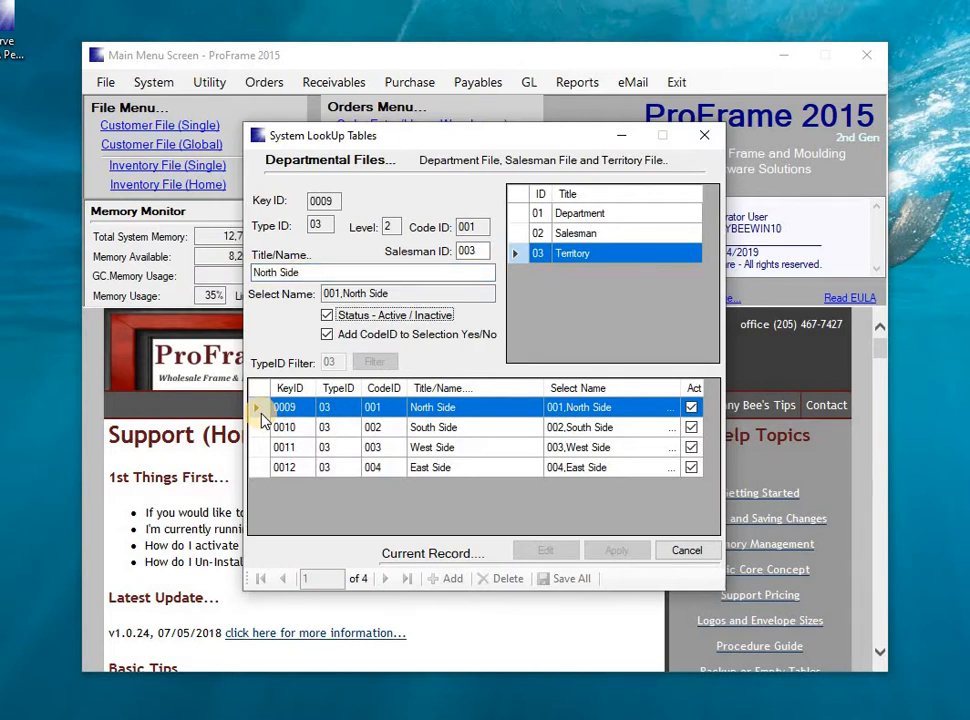
{"action": "key", "text": "space"}
{"action": "key", "text": "space"}
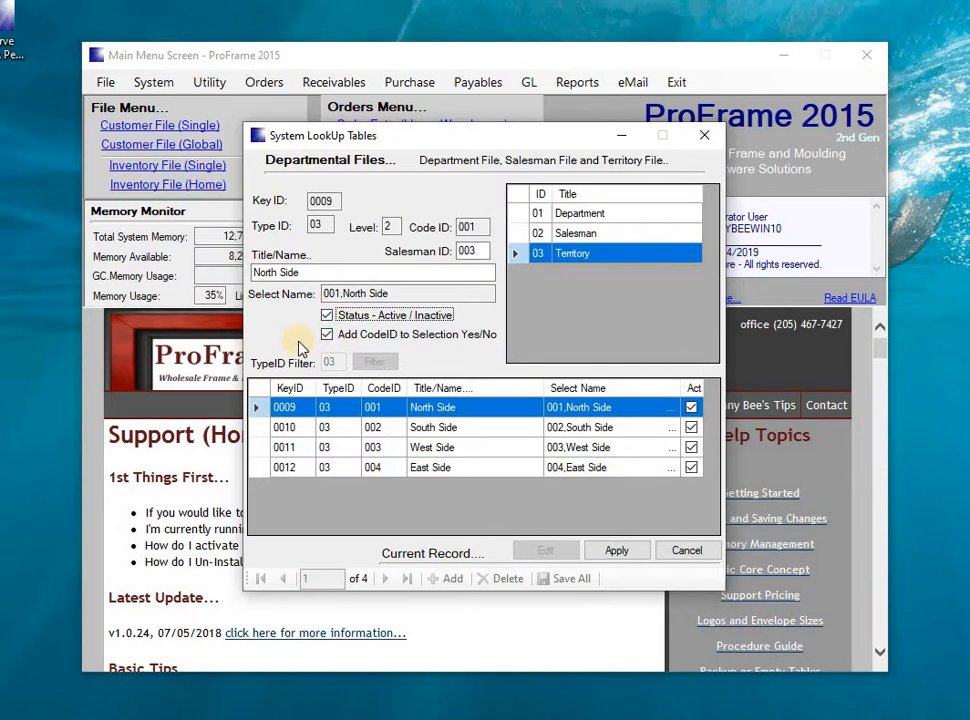
{"action": "left_click", "coordinate": [617, 551]}
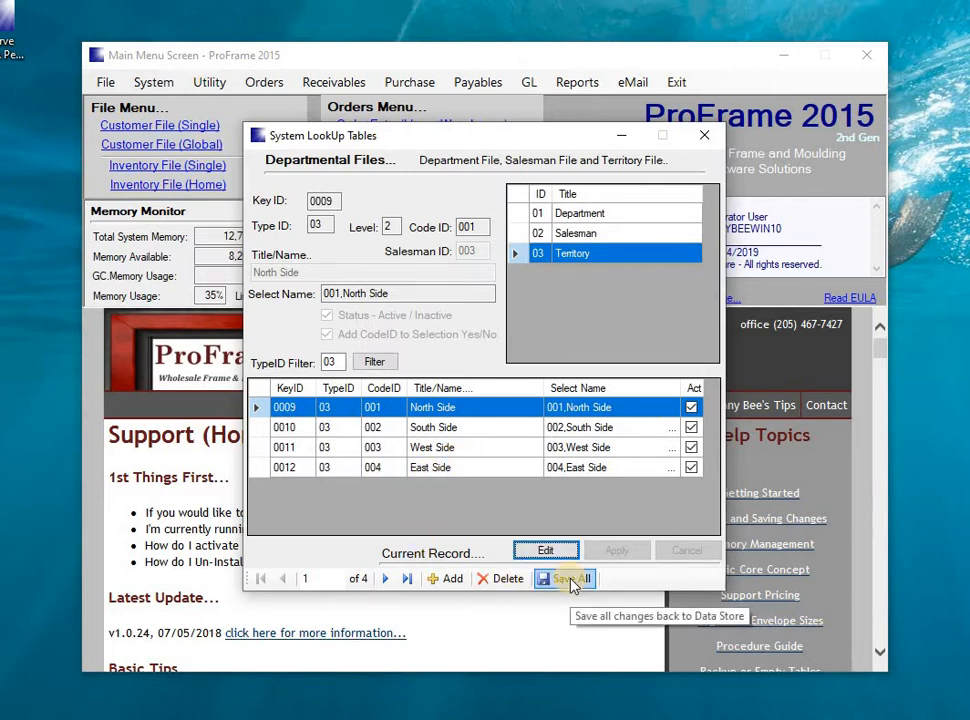
{"action": "left_click", "coordinate": [566, 579]}
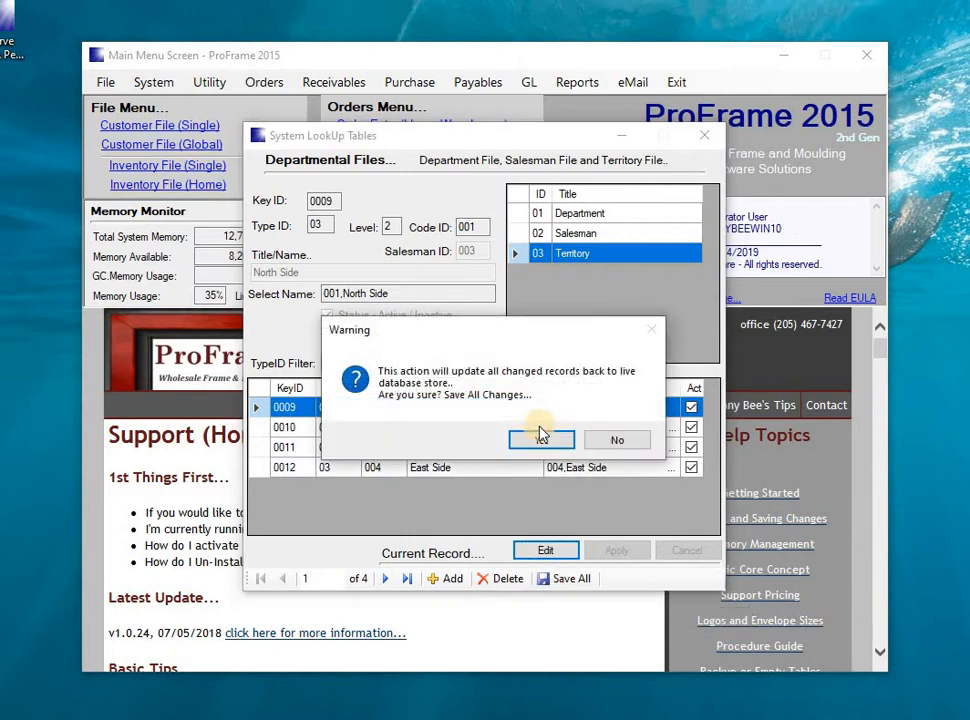
{"action": "key", "text": "Return"}
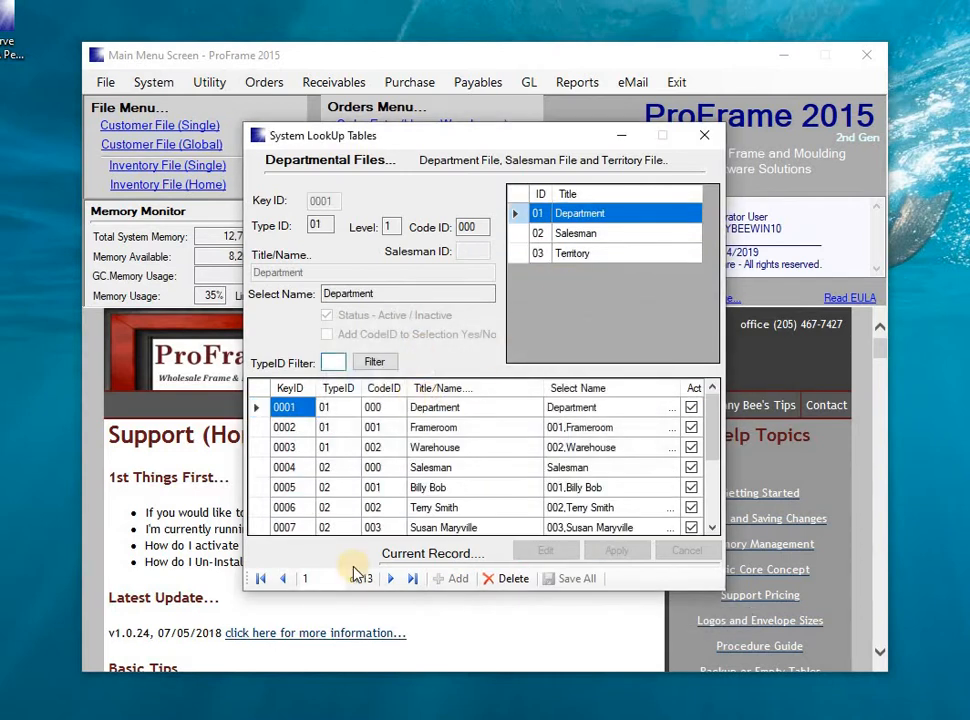
{"action": "left_click", "coordinate": [711, 136]}
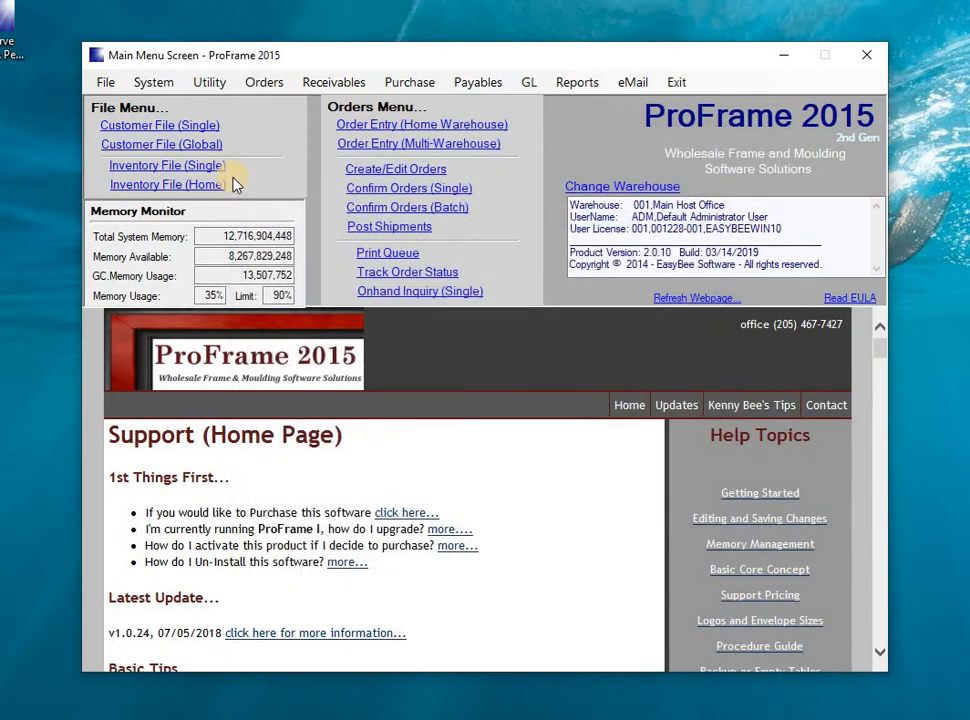
Open the Main Host Office warehouse setup for editing and examine the form styles offered for work orders and invoices.
{"action": "left_click", "coordinate": [164, 88]}
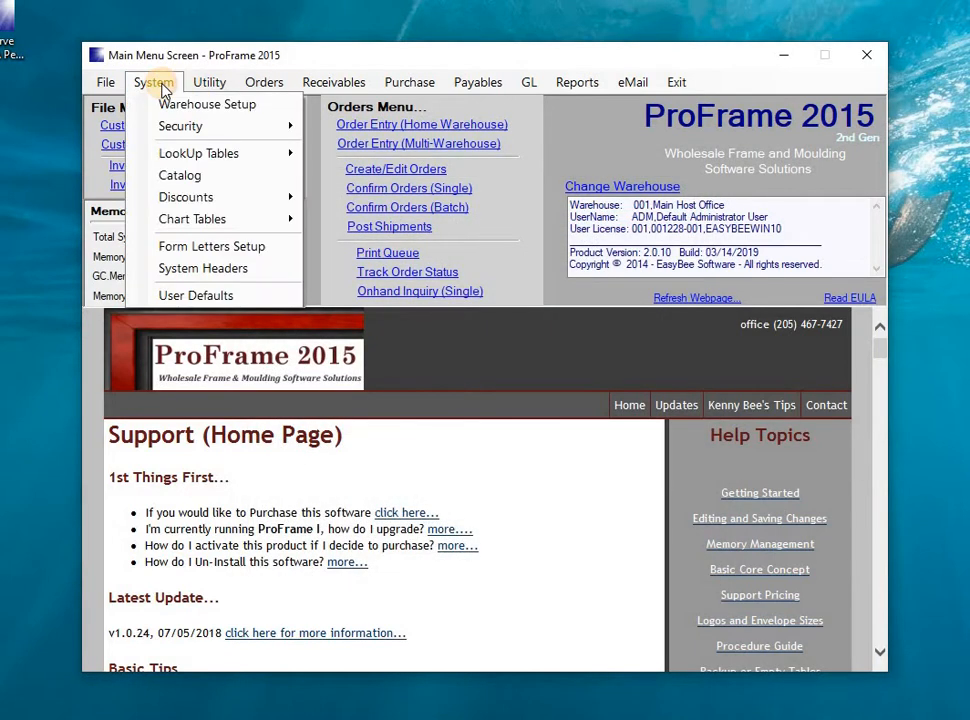
{"action": "left_click", "coordinate": [166, 104]}
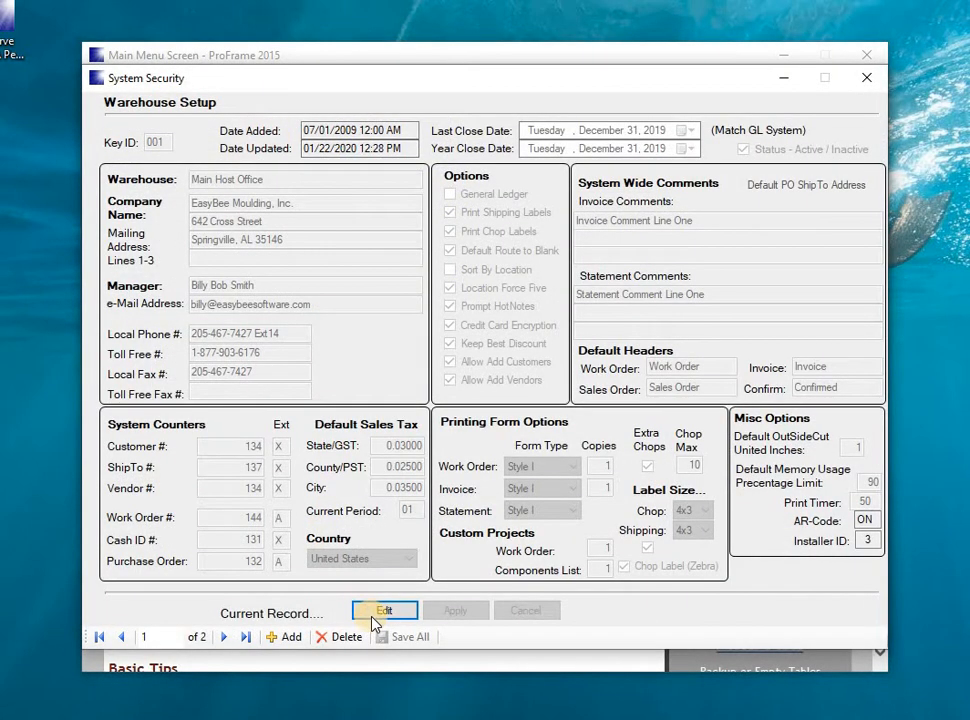
{"action": "left_click", "coordinate": [382, 611]}
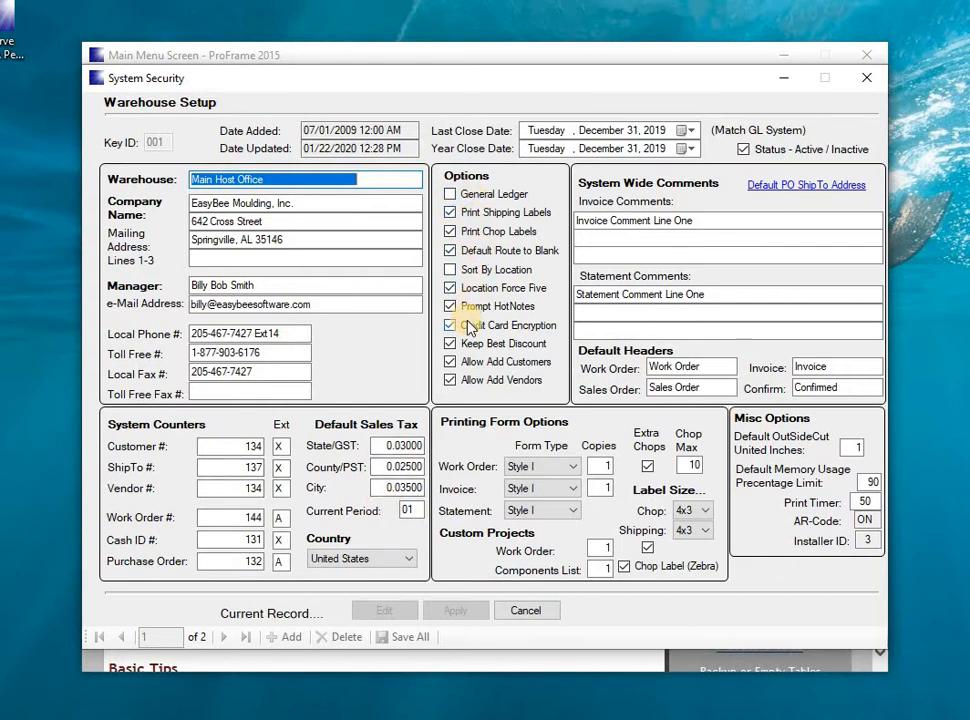
{"action": "left_click", "coordinate": [573, 467]}
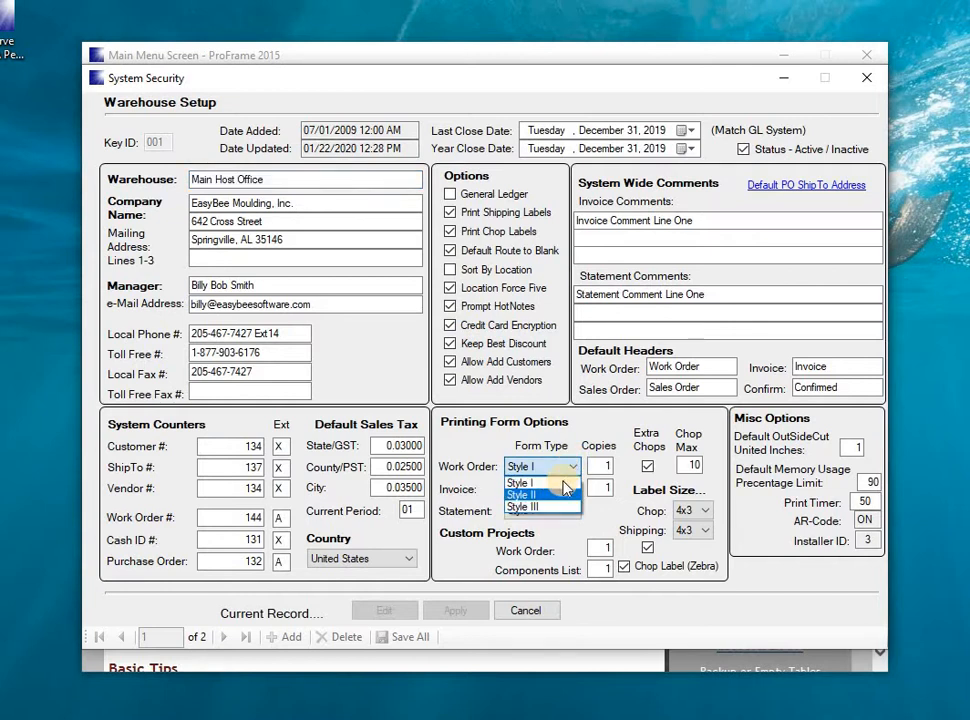
{"action": "left_click", "coordinate": [563, 482]}
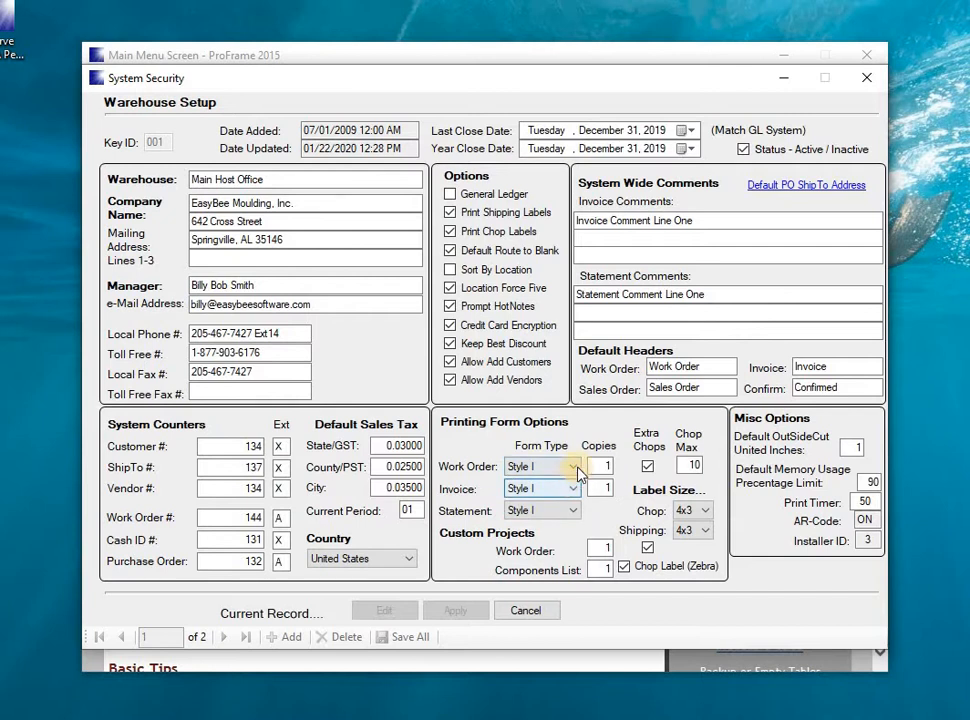
{"action": "left_click", "coordinate": [573, 470]}
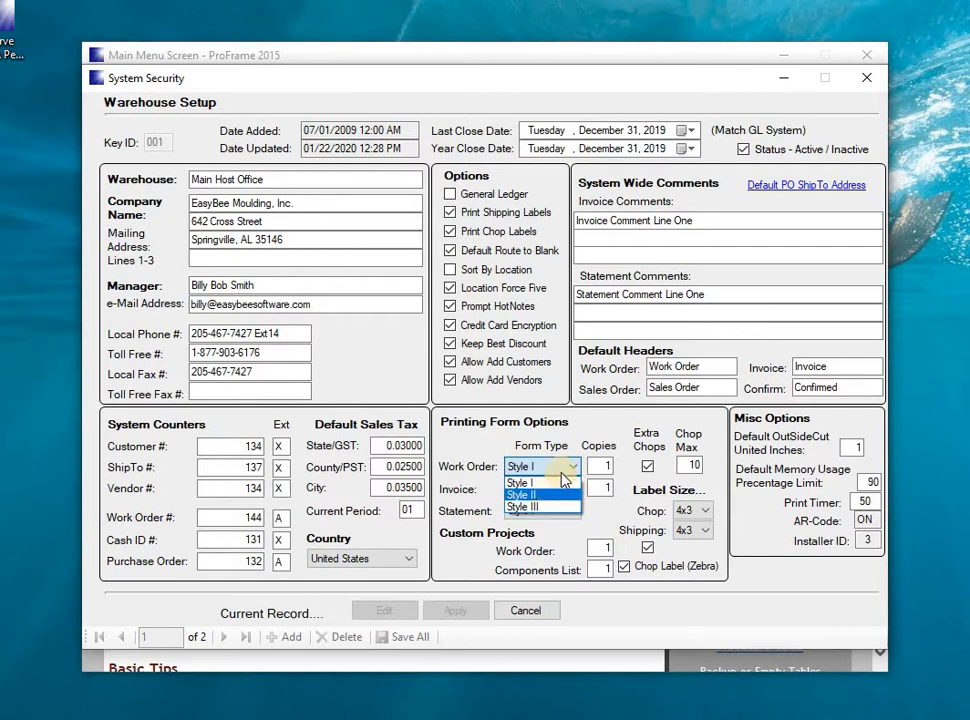
{"action": "left_click", "coordinate": [567, 470]}
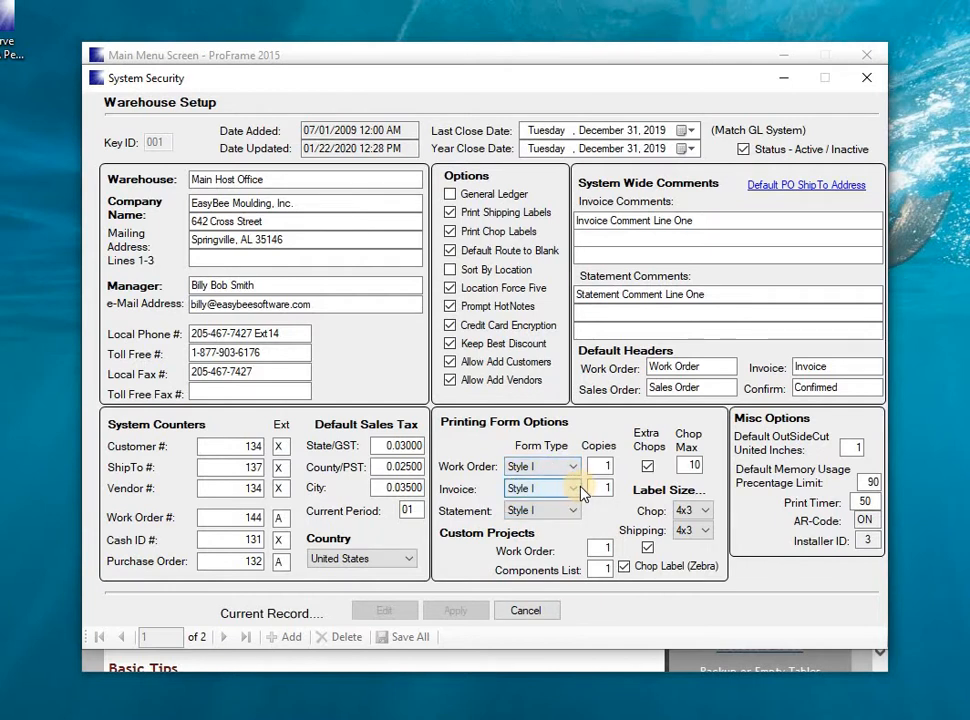
{"action": "left_click", "coordinate": [575, 489]}
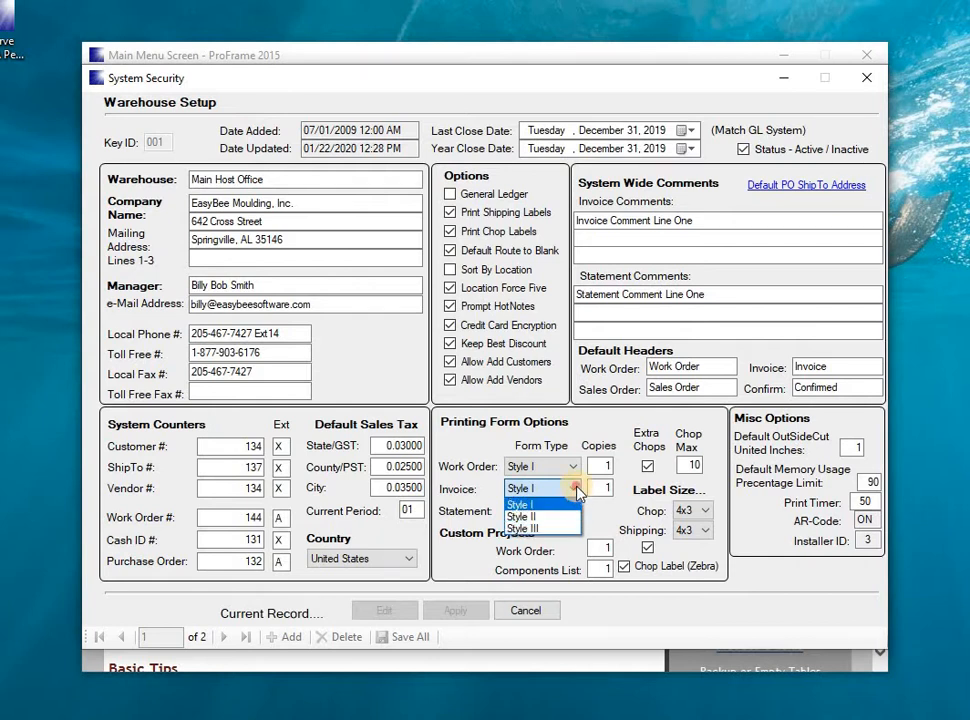
{"action": "left_click", "coordinate": [577, 490]}
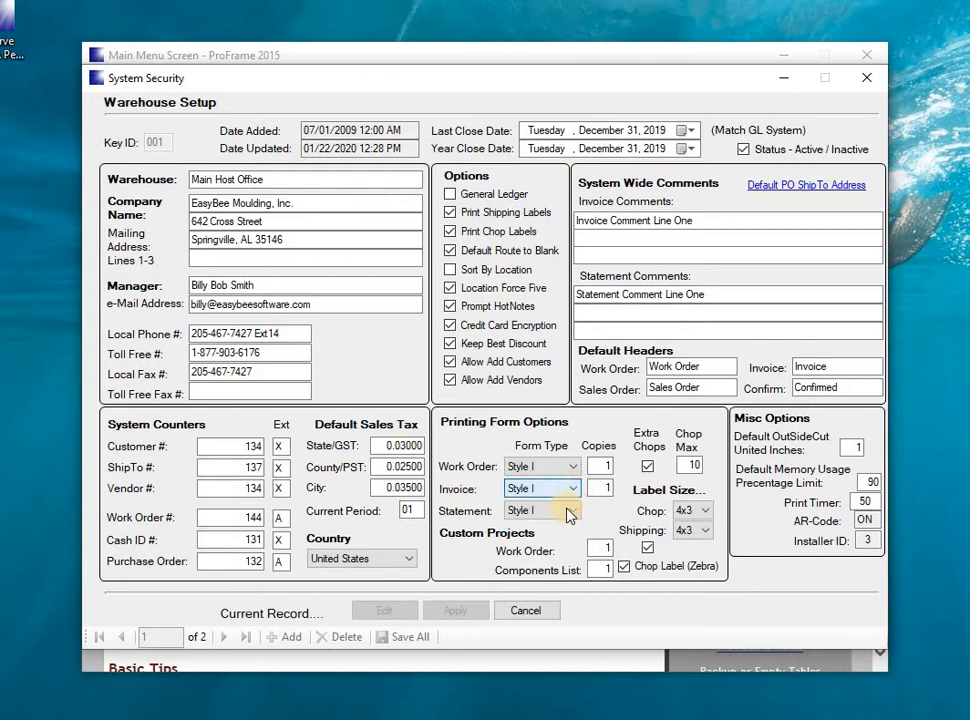
Examine the chop label sizes and the default PO ShipTo address, and close the warehouse setup without changes.
{"action": "left_click", "coordinate": [705, 511]}
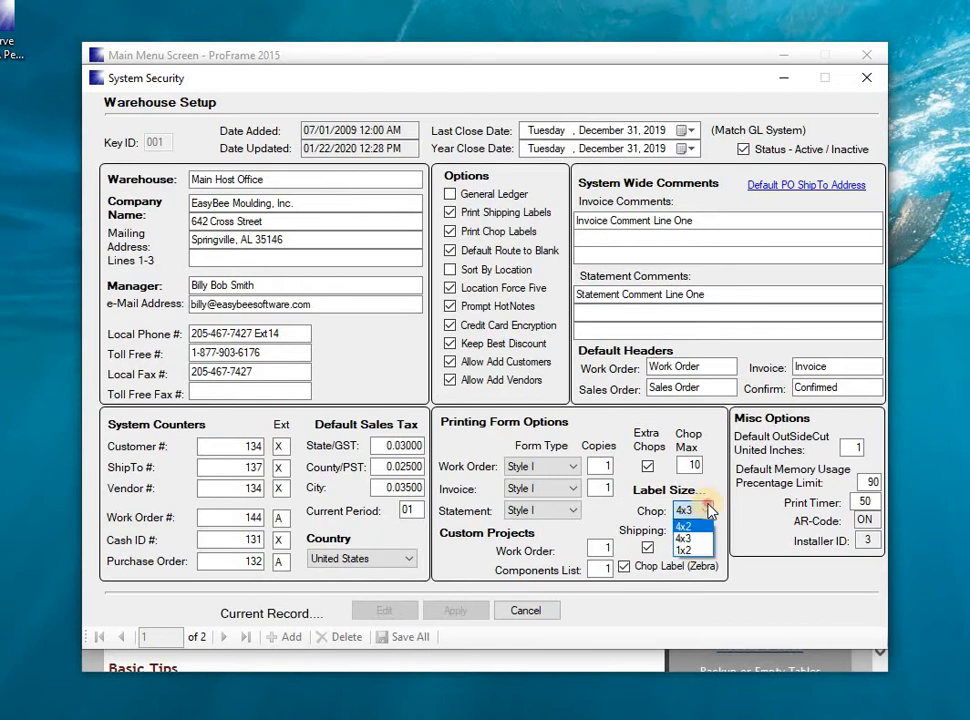
{"action": "left_click", "coordinate": [707, 509]}
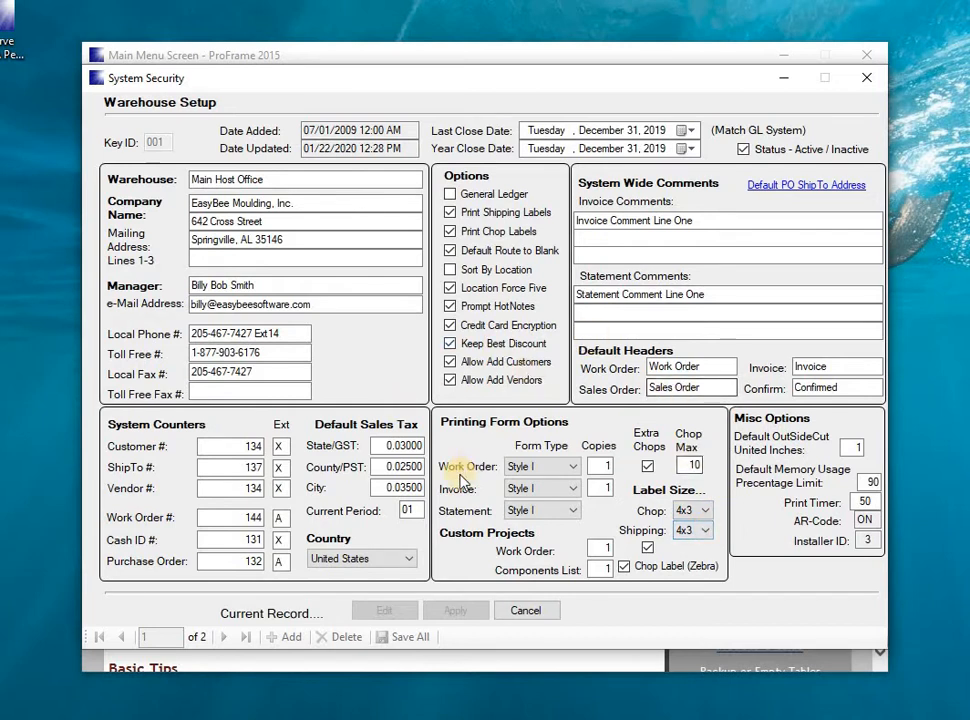
{"action": "left_click", "coordinate": [775, 188]}
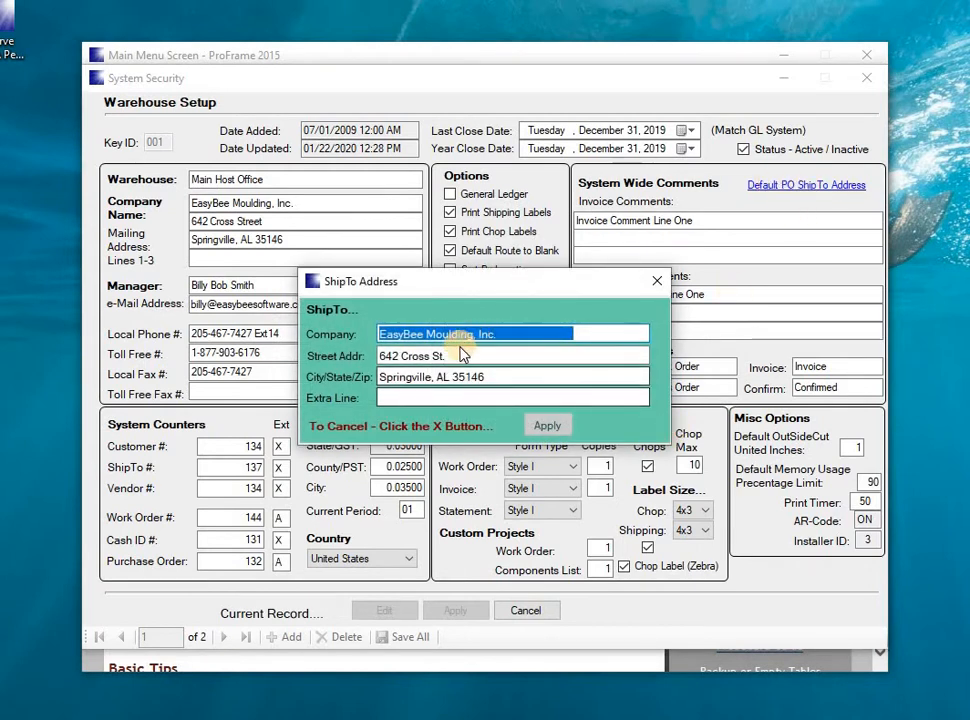
{"action": "left_click", "coordinate": [655, 287]}
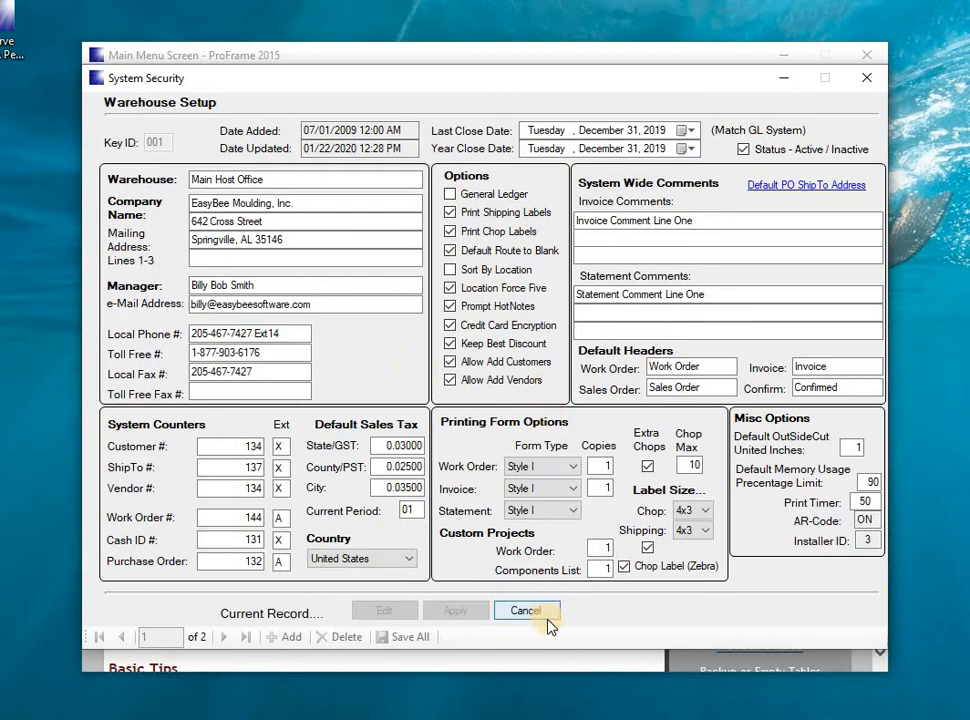
{"action": "left_click", "coordinate": [864, 79]}
Open the Quick Inventory (Home) utility, examine its item record layout and list, and close it.
{"action": "left_click", "coordinate": [205, 86]}
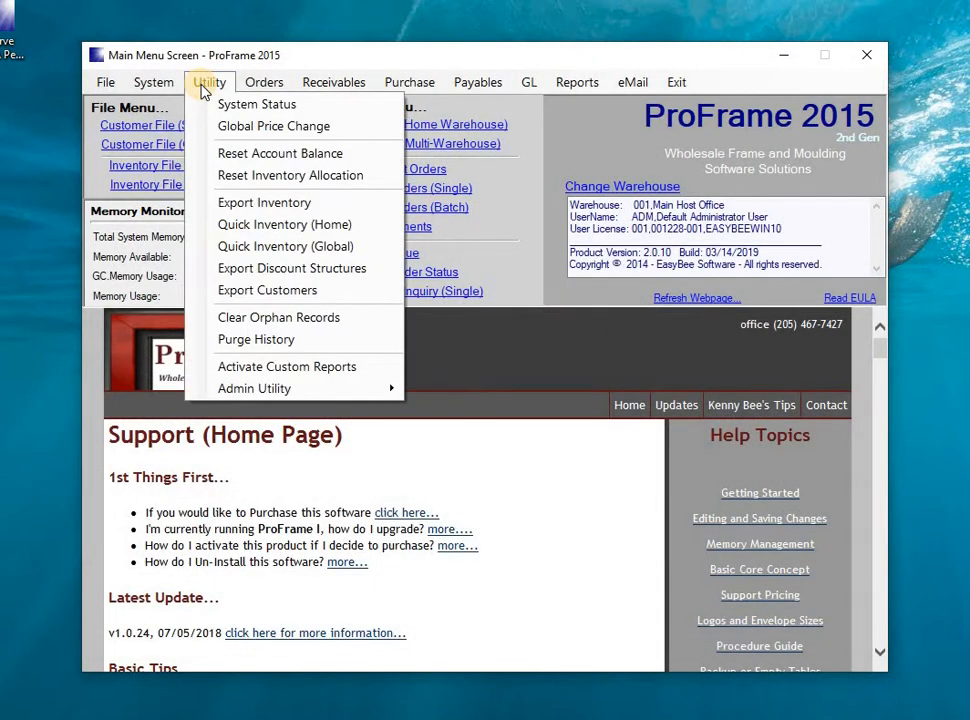
{"action": "left_click", "coordinate": [255, 226]}
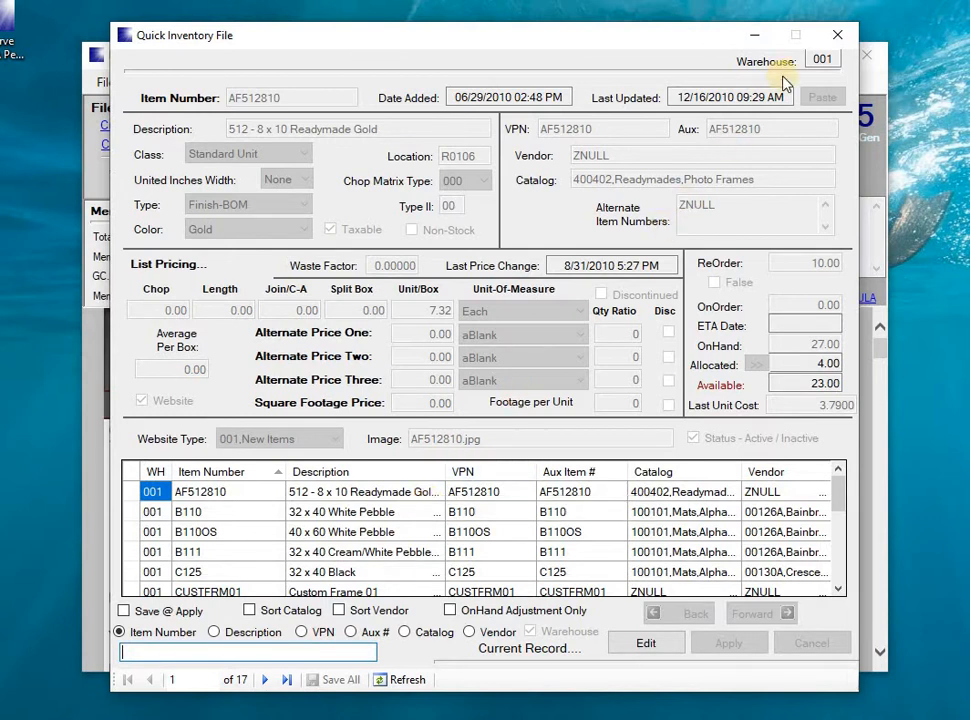
{"action": "left_click", "coordinate": [835, 37]}
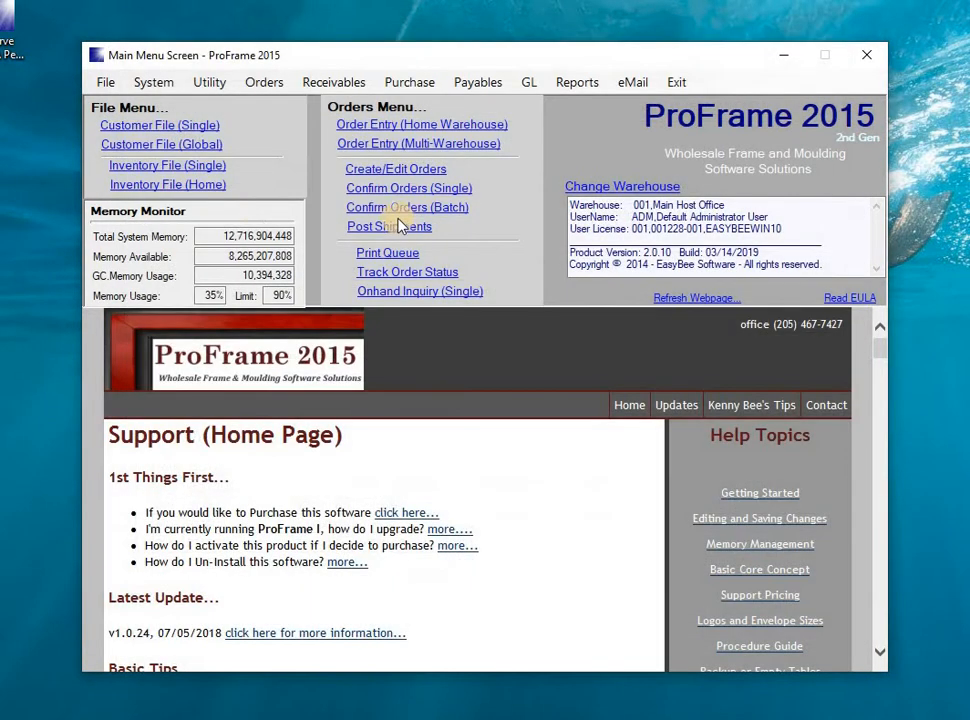
Open the United Inches Chart and examine the values down the 1/4" column to the 10 united inches row.
{"action": "left_click", "coordinate": [139, 85]}
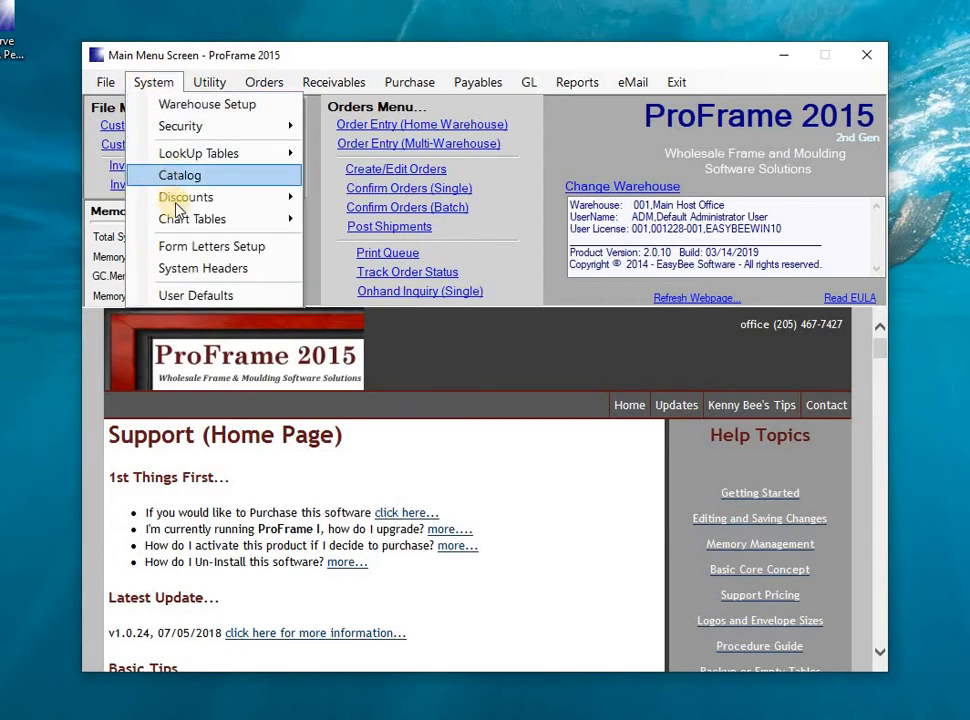
{"action": "mouse_move", "coordinate": [179, 205]}
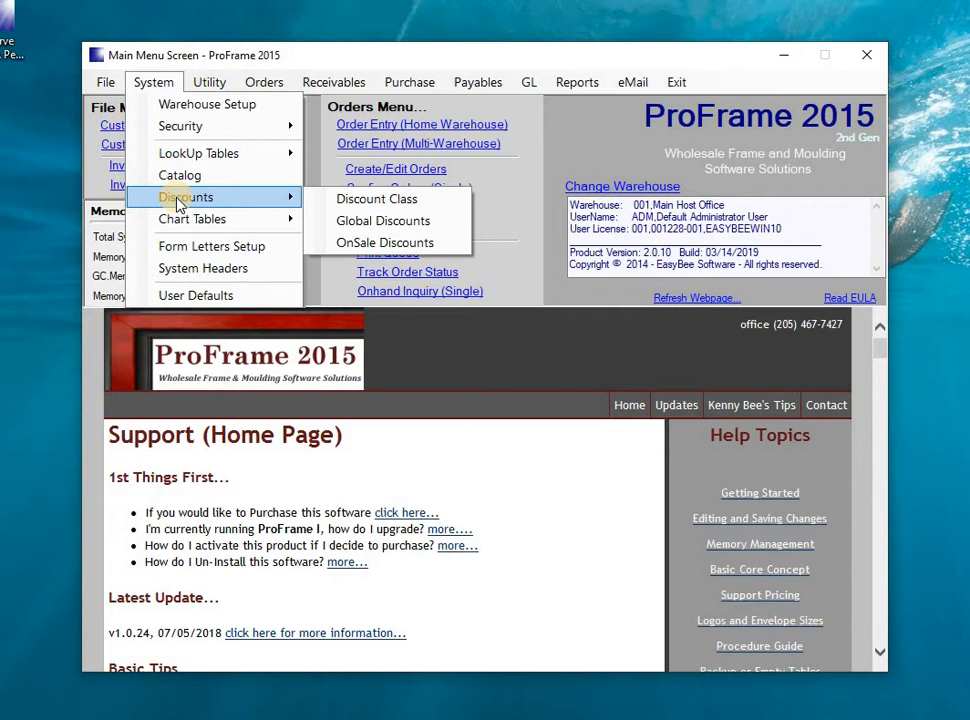
{"action": "mouse_move", "coordinate": [205, 228]}
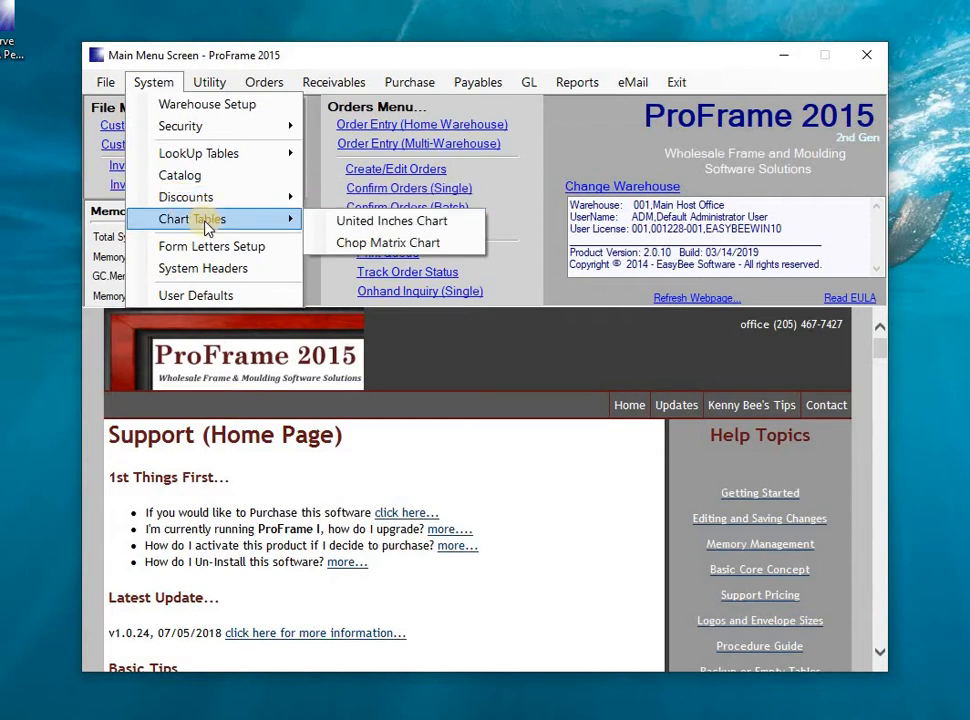
{"action": "left_click", "coordinate": [355, 221]}
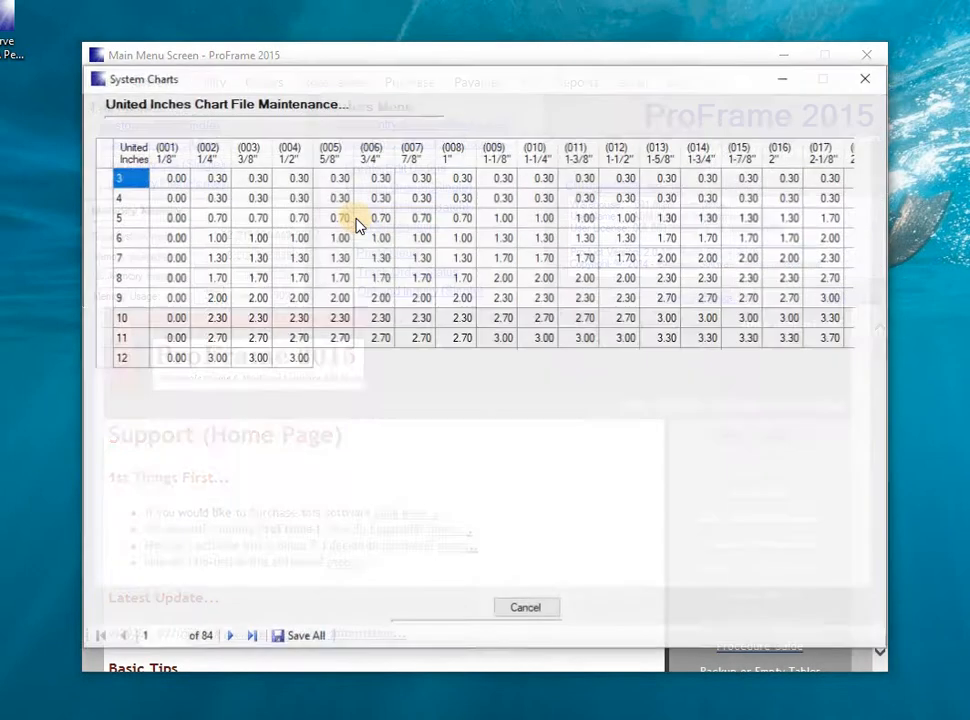
{"action": "left_click", "coordinate": [219, 180]}
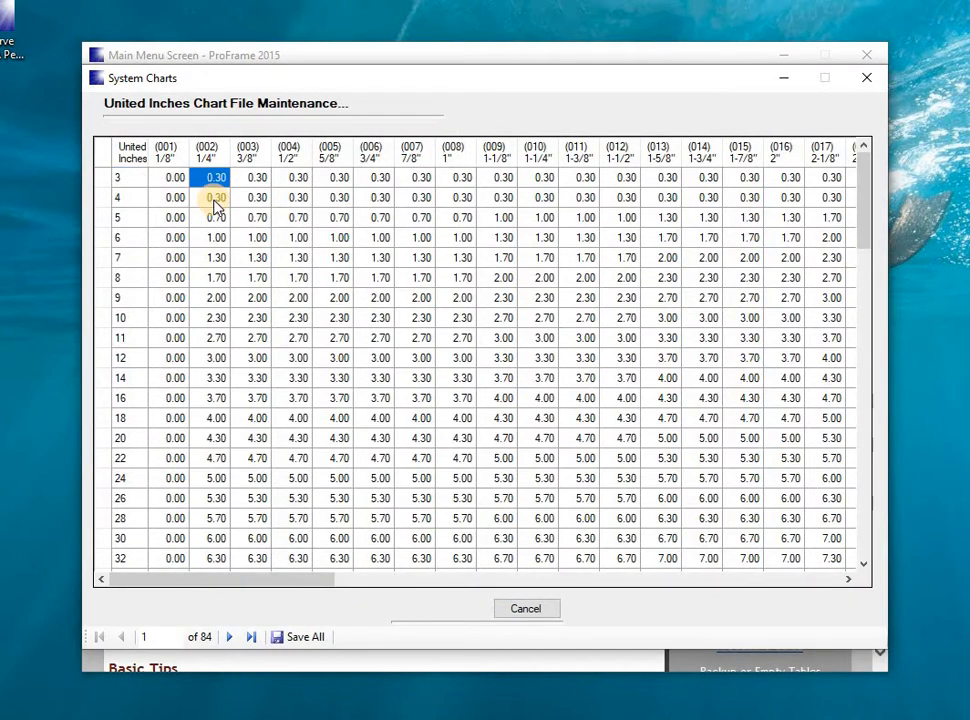
{"action": "key", "text": "Down"}
{"action": "key", "text": "Down"}
{"action": "key", "text": "Down"}
{"action": "key", "text": "Down"}
{"action": "key", "text": "Down"}
{"action": "key", "text": "Down"}
{"action": "key", "text": "Down"}
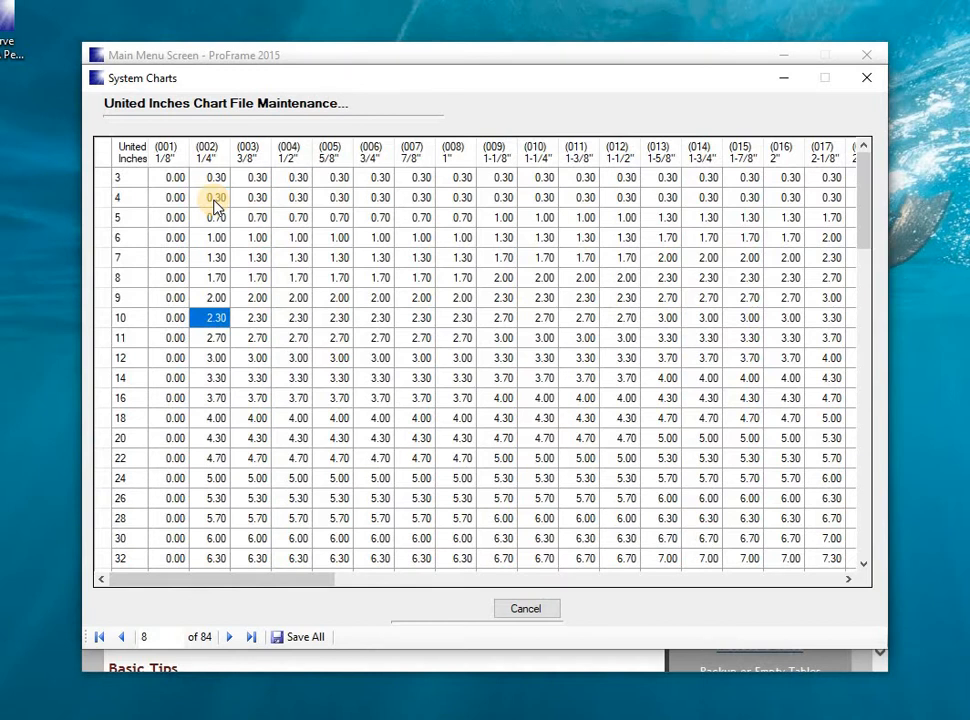
Examine the 10 united inches row of the chart across the moulding widths up to 1-7/8".
{"action": "key", "text": "Right"}
{"action": "key", "text": "Right"}
{"action": "key", "text": "Right"}
{"action": "key", "text": "Right"}
{"action": "key", "text": "Right"}
{"action": "key", "text": "Right"}
{"action": "key", "text": "Right"}
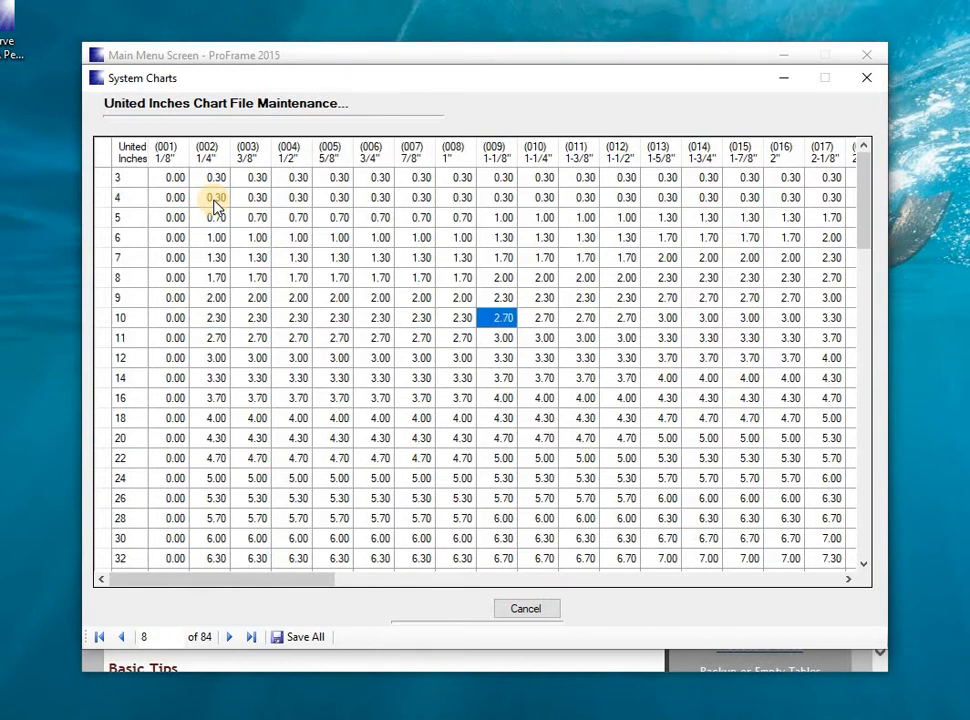
{"action": "key", "text": "Right"}
{"action": "key", "text": "Right"}
{"action": "key", "text": "Right"}
{"action": "key", "text": "Right"}
{"action": "key", "text": "Right"}
{"action": "key", "text": "Right"}
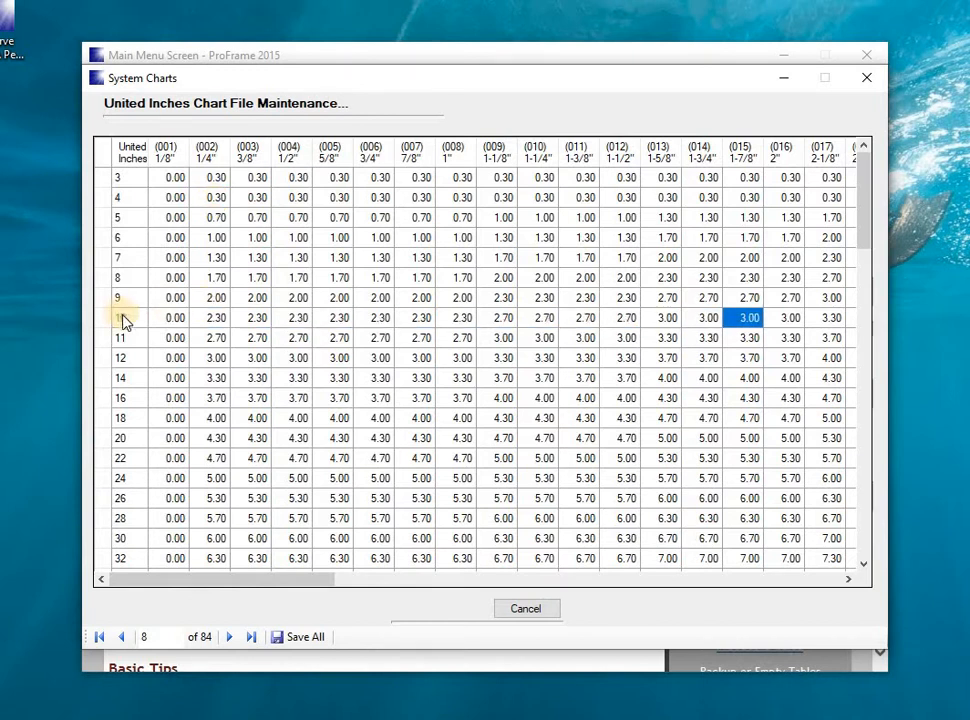
{"action": "left_click", "coordinate": [124, 318]}
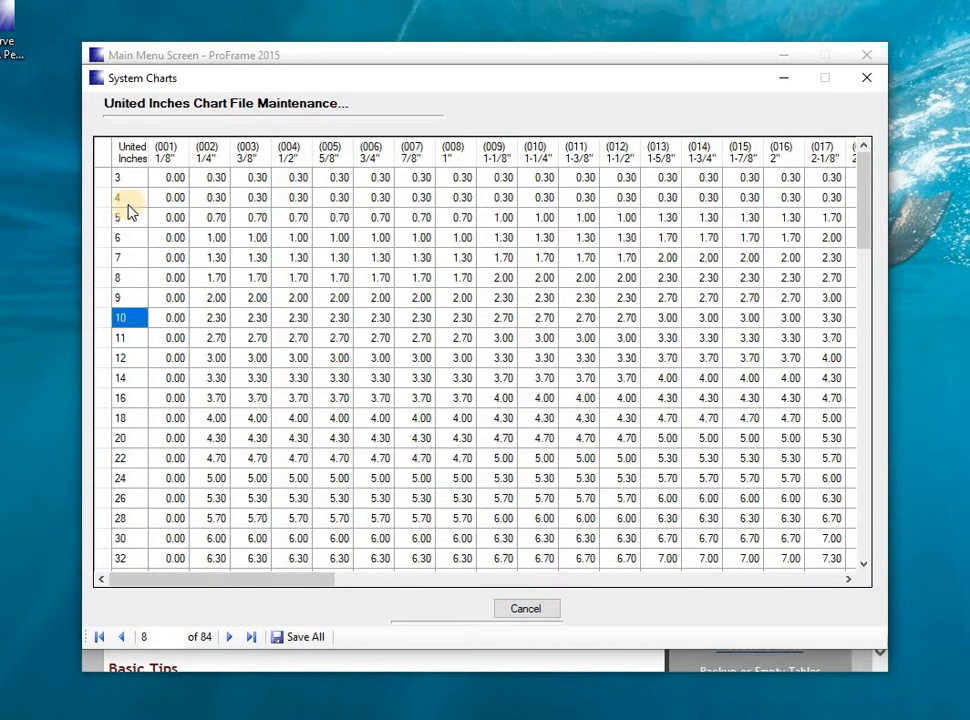
{"action": "left_click", "coordinate": [219, 318]}
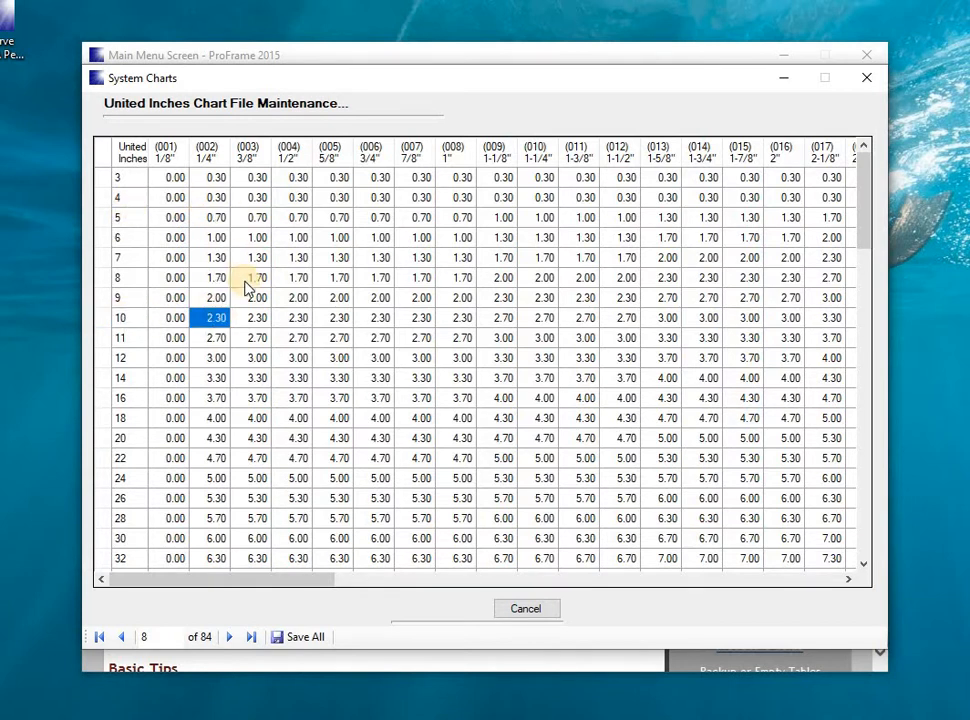
{"action": "left_click", "coordinate": [250, 318]}
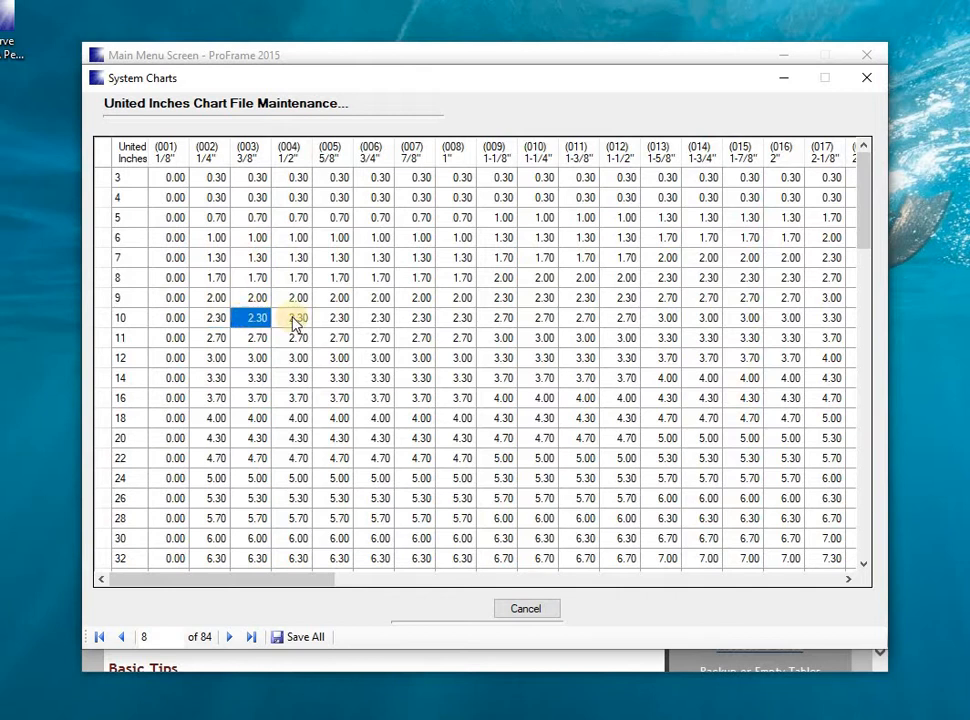
Examine the 18 united inches row at the 7/8" and 1-3/8" widths, and close the chart without changes.
{"action": "left_click", "coordinate": [421, 421]}
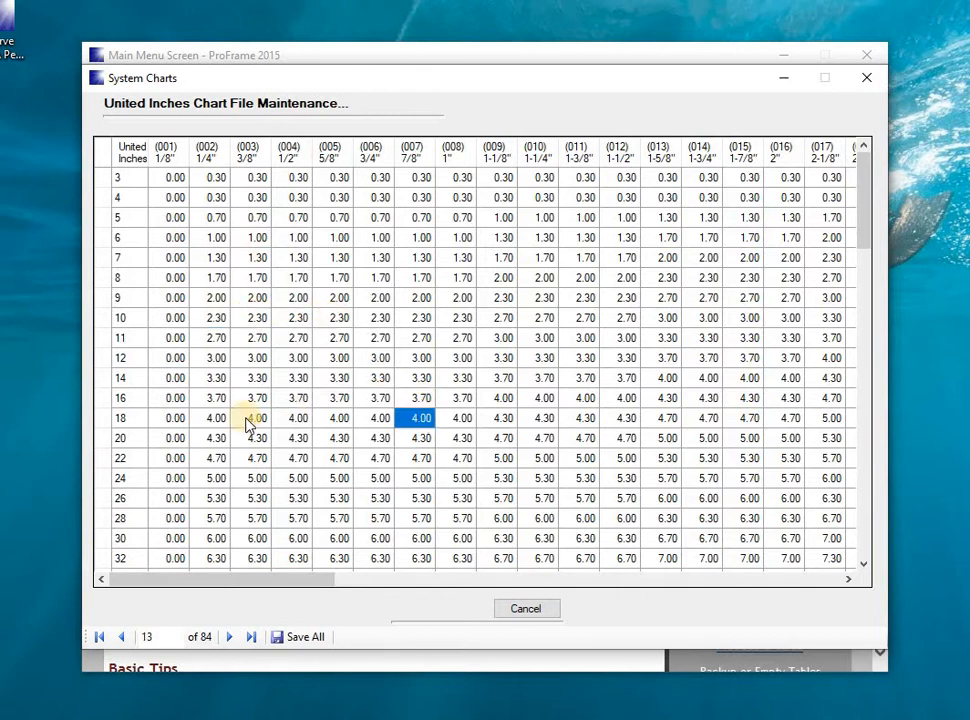
{"action": "left_click", "coordinate": [123, 420]}
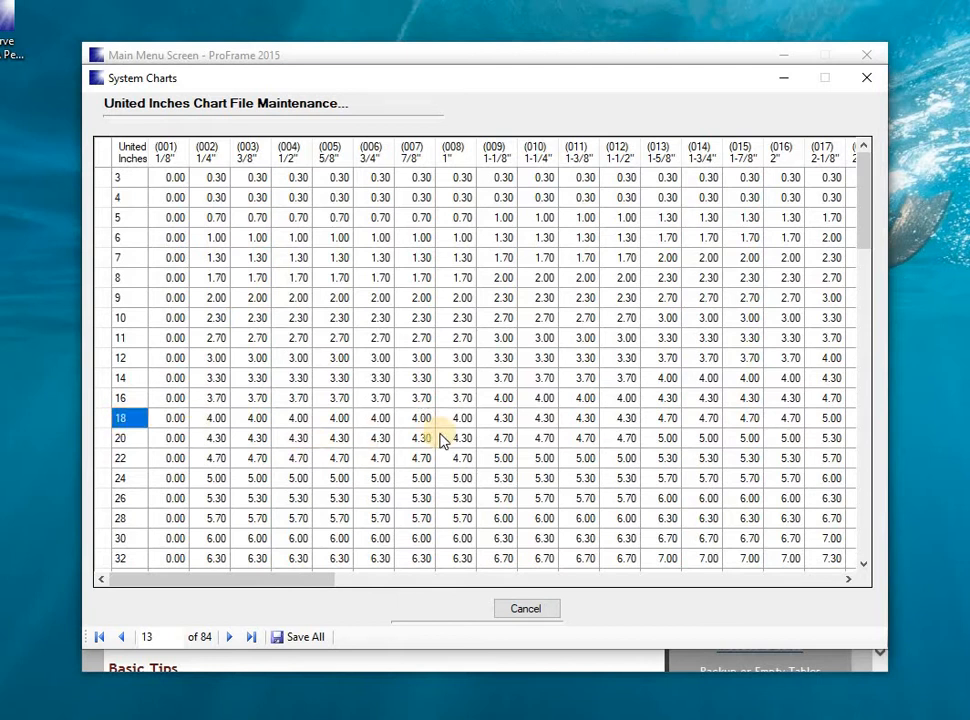
{"action": "left_click", "coordinate": [576, 421]}
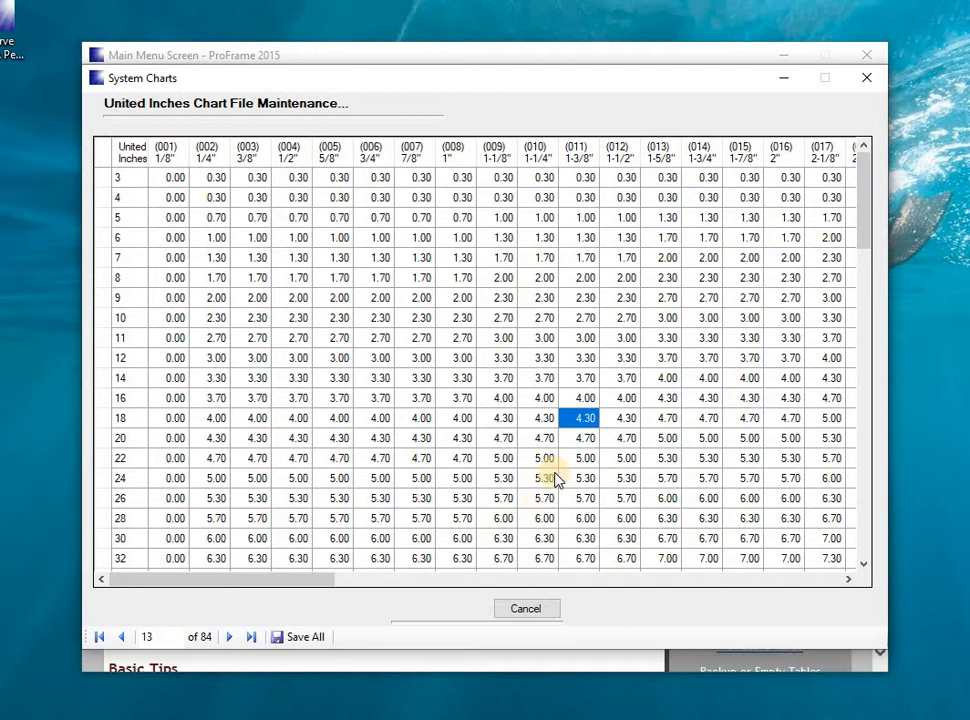
{"action": "left_click", "coordinate": [866, 79]}
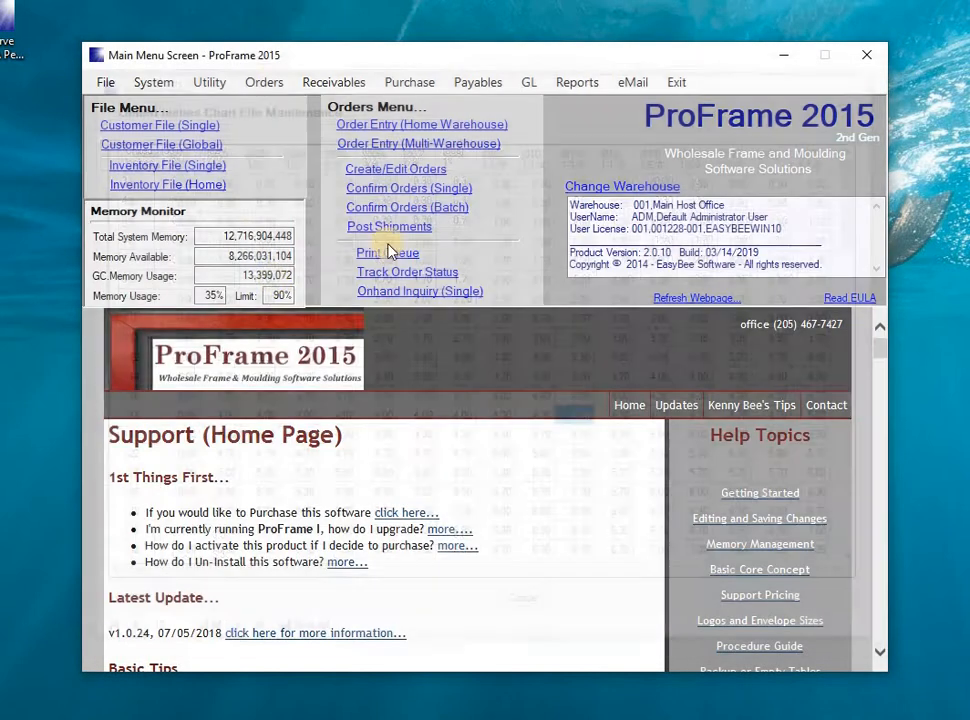
Open the Chop Matrix Chart and examine the U18 and U20 cells for frame types 001 and 002.
{"action": "left_click", "coordinate": [158, 83]}
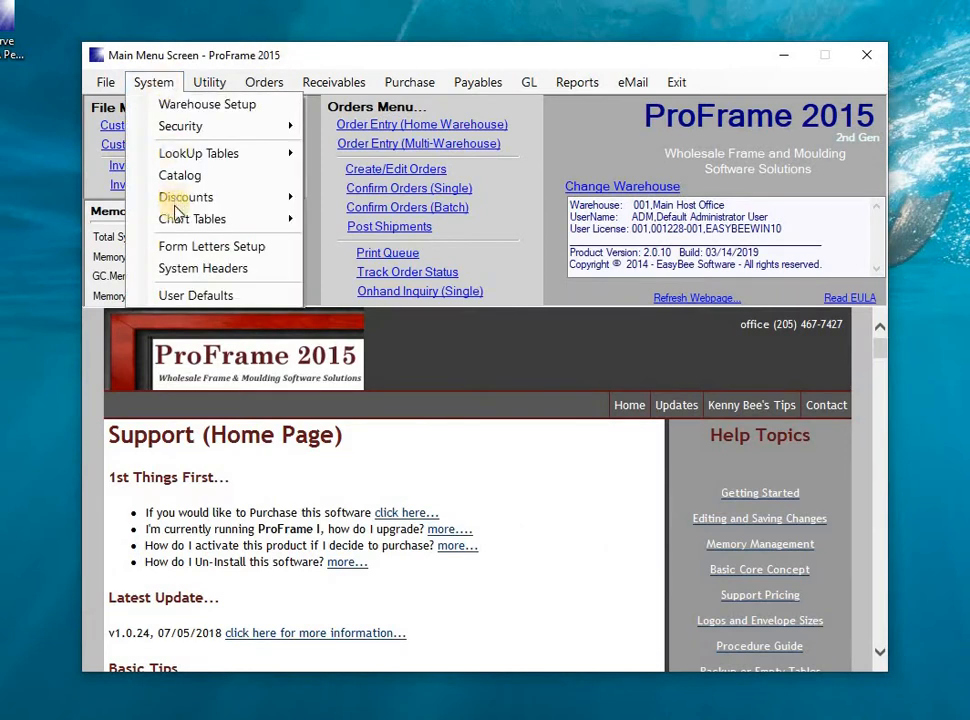
{"action": "mouse_move", "coordinate": [175, 219]}
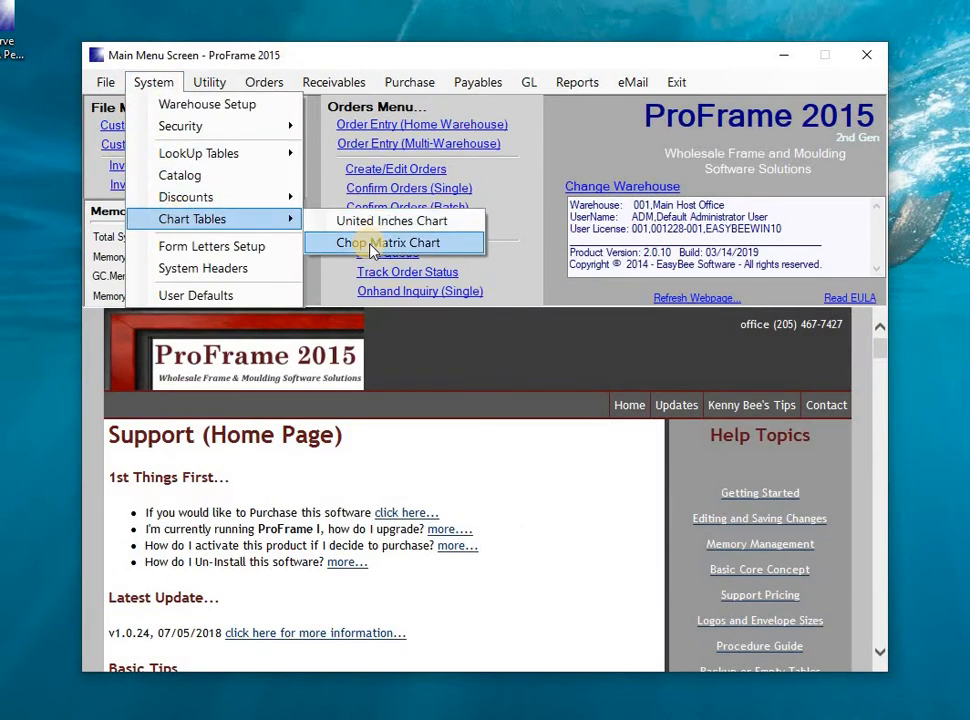
{"action": "left_click", "coordinate": [370, 245]}
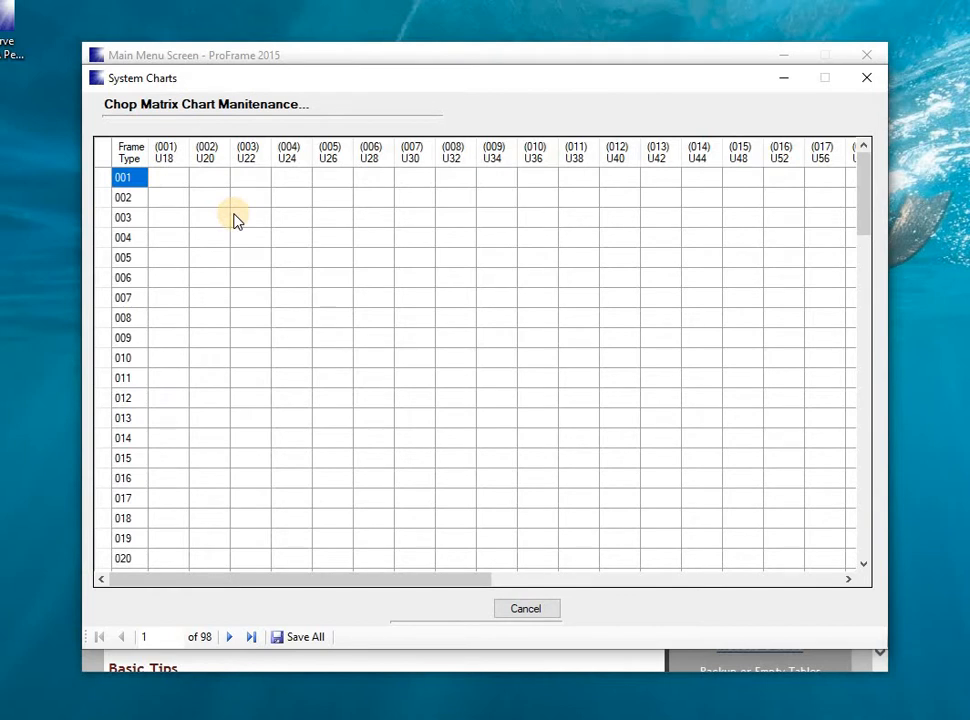
{"action": "left_click", "coordinate": [172, 183]}
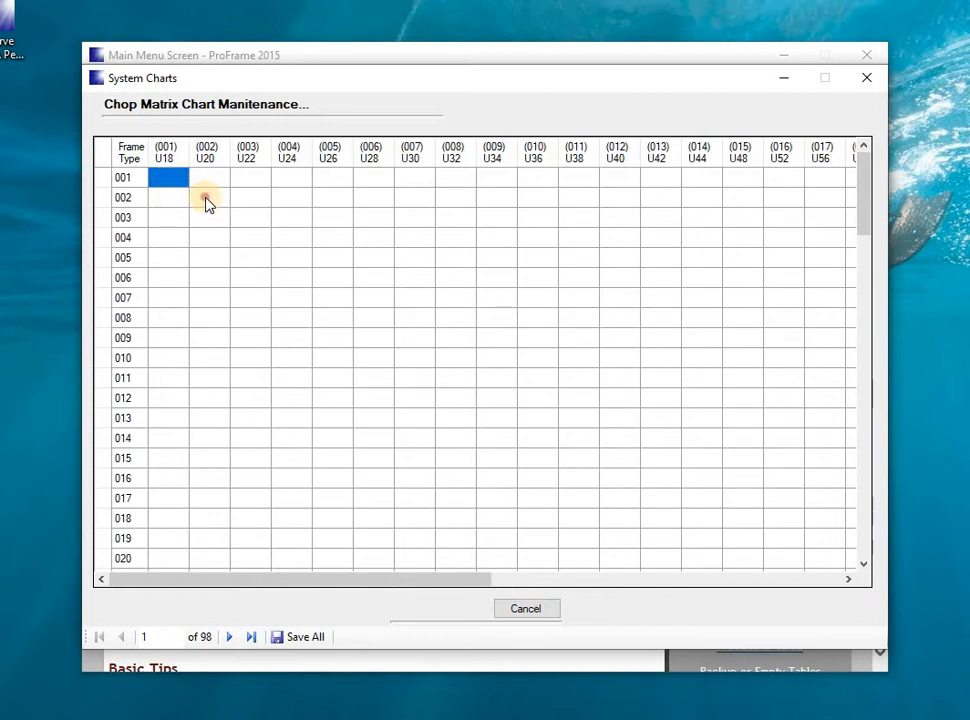
{"action": "left_click", "coordinate": [206, 200]}
{"action": "left_click", "coordinate": [123, 201]}
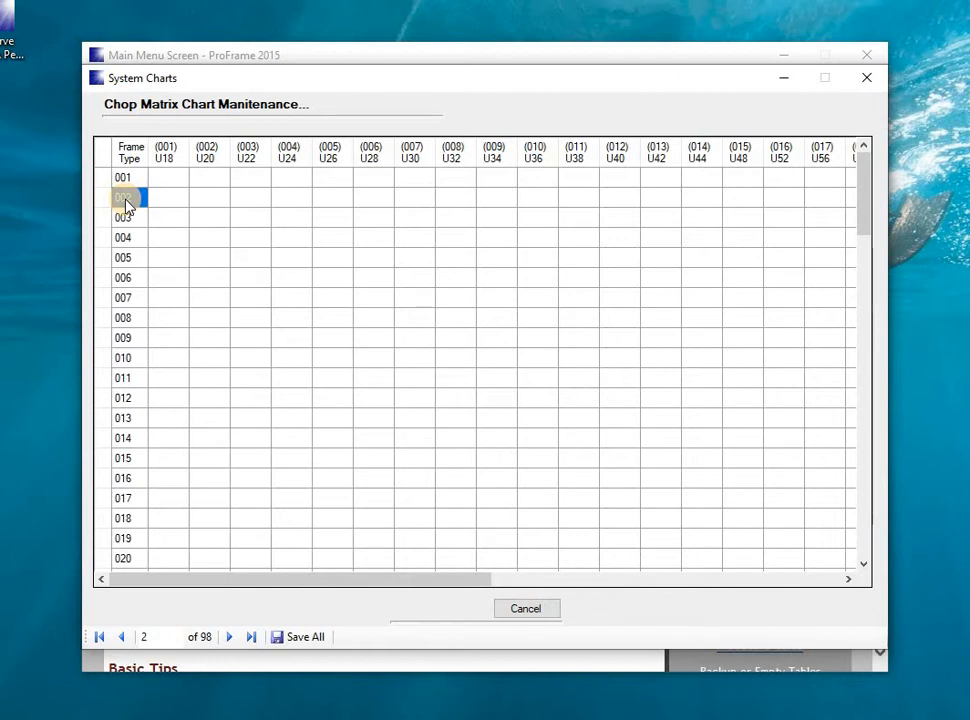
Go through the frame types down to 020 in the Chop Matrix Chart and close it without changes.
{"action": "key", "text": "Down"}
{"action": "key", "text": "Down"}
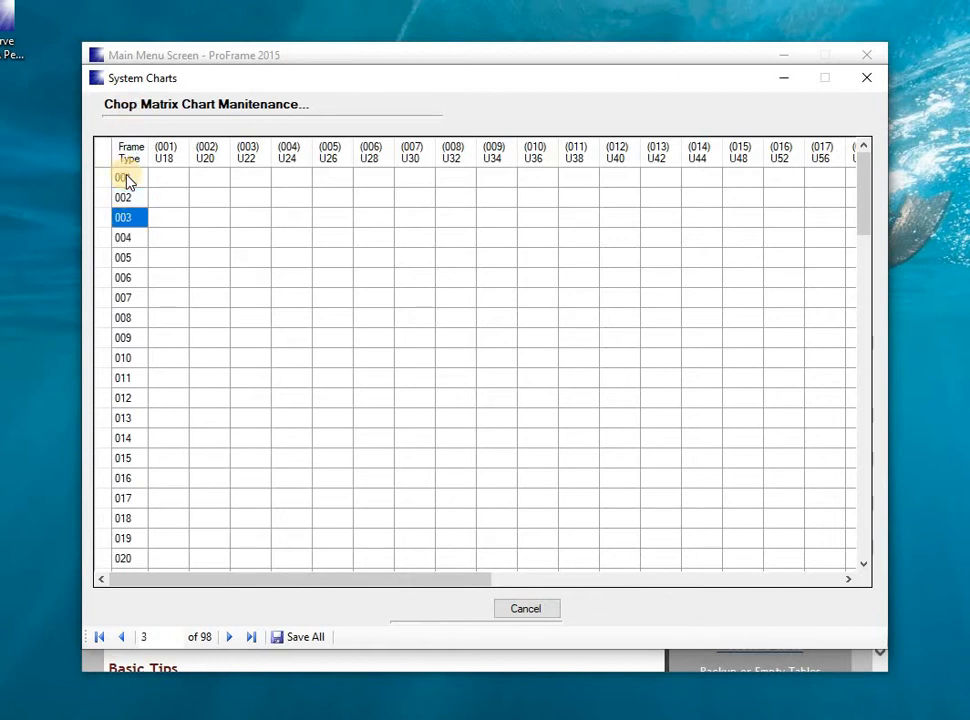
{"action": "key", "text": "Down"}
{"action": "key", "text": "Down"}
{"action": "key", "text": "Down"}
{"action": "key", "text": "Down"}
{"action": "key", "text": "Down"}
{"action": "key", "text": "Down"}
{"action": "key", "text": "Down"}
{"action": "key", "text": "Down"}
{"action": "key", "text": "Down"}
{"action": "key", "text": "Down"}
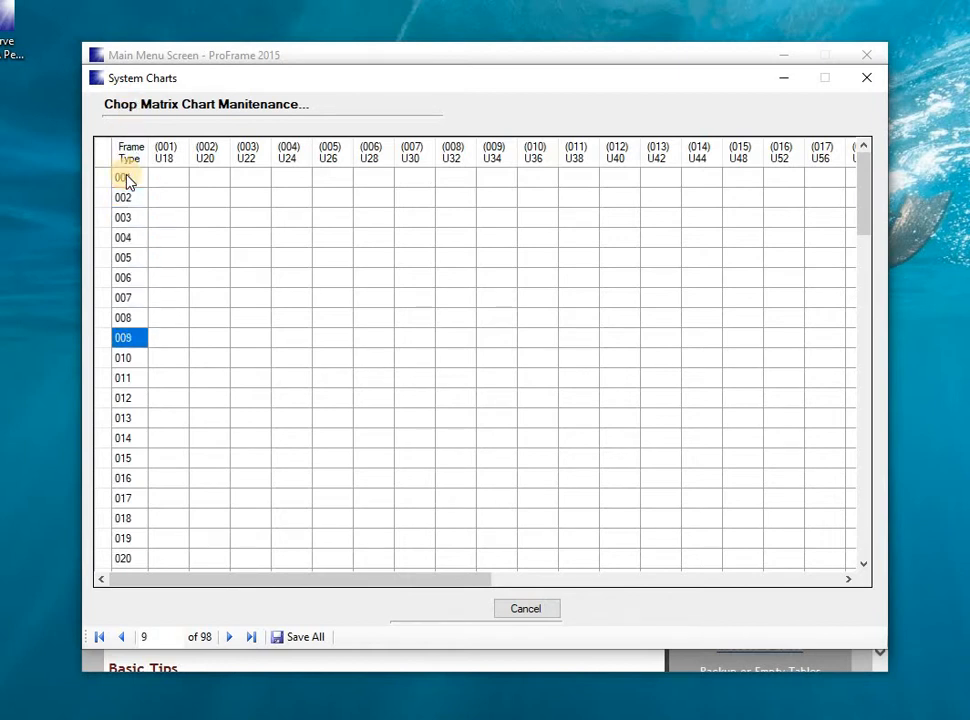
{"action": "key", "text": "Down"}
{"action": "key", "text": "Down"}
{"action": "key", "text": "Down"}
{"action": "key", "text": "Down"}
{"action": "key", "text": "Down"}
{"action": "key", "text": "Down"}
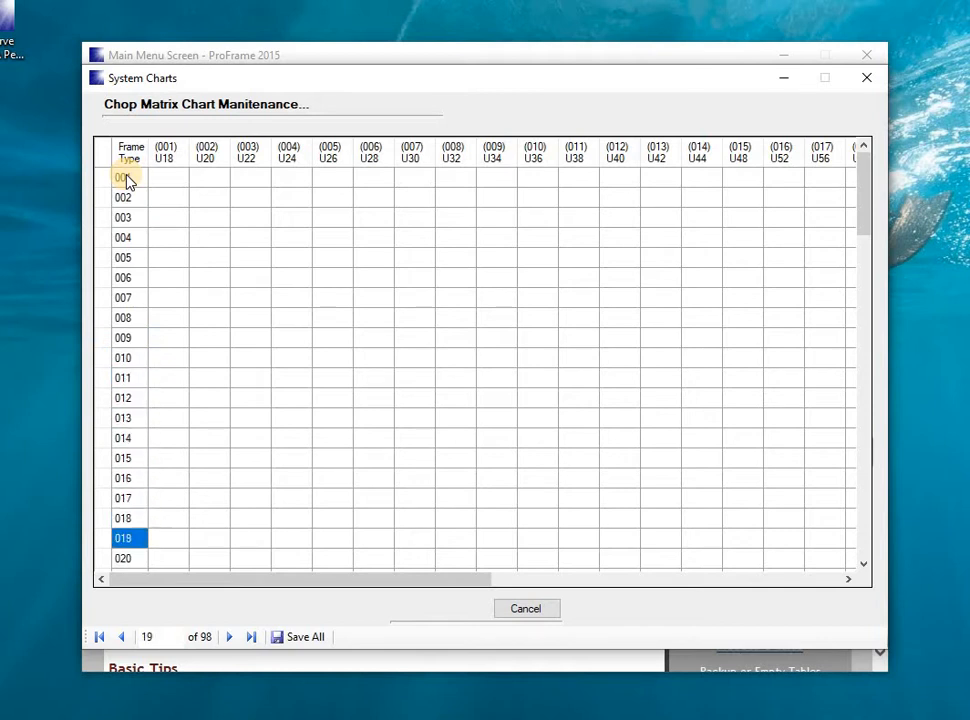
{"action": "key", "text": "Right"}
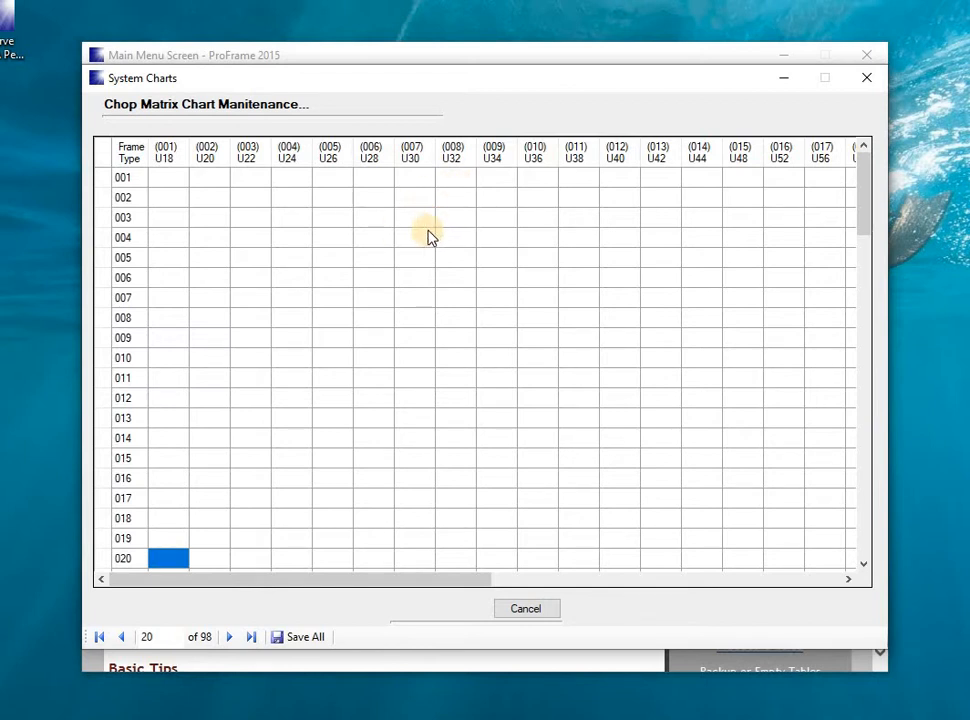
{"action": "left_click", "coordinate": [866, 78]}
Open the System Headers and examine the function names defined for the Purchases sales call header.
{"action": "left_click", "coordinate": [158, 80]}
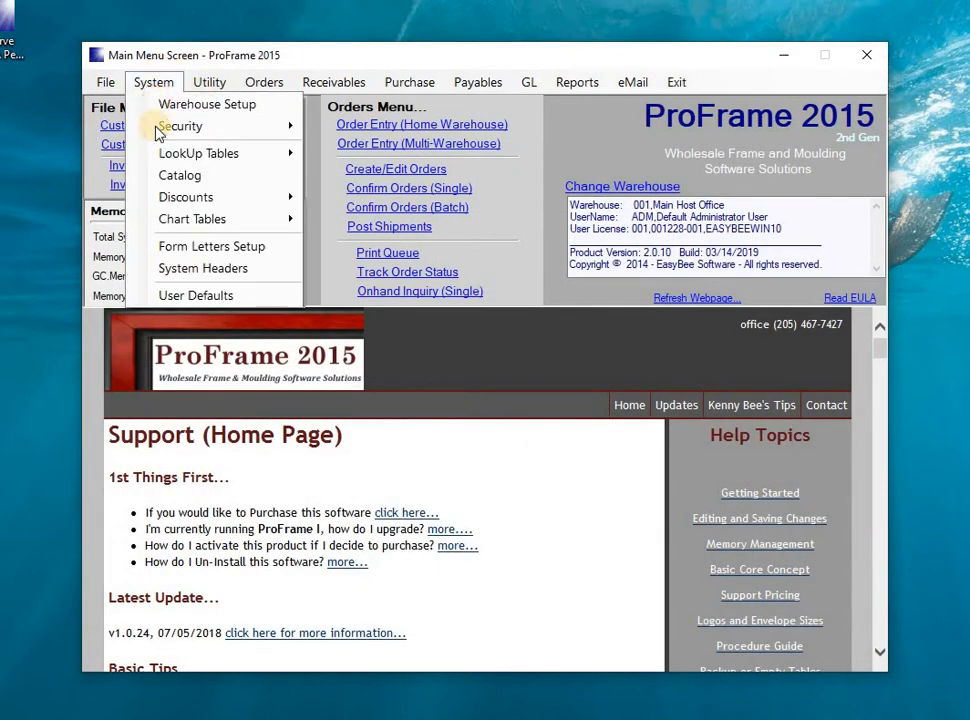
{"action": "left_click", "coordinate": [203, 269]}
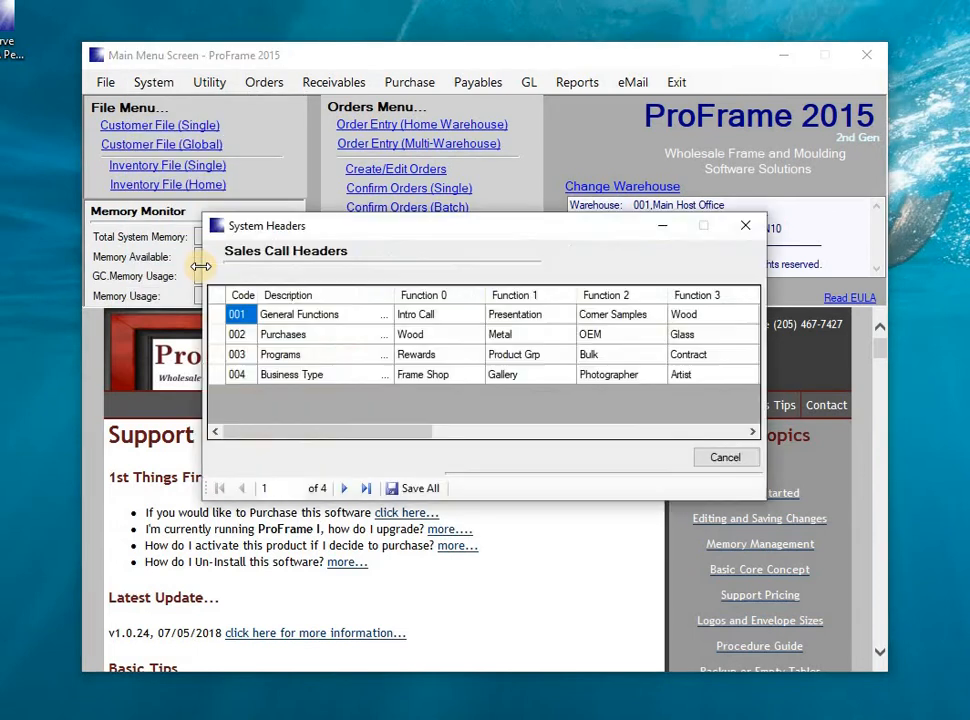
{"action": "left_click", "coordinate": [219, 339]}
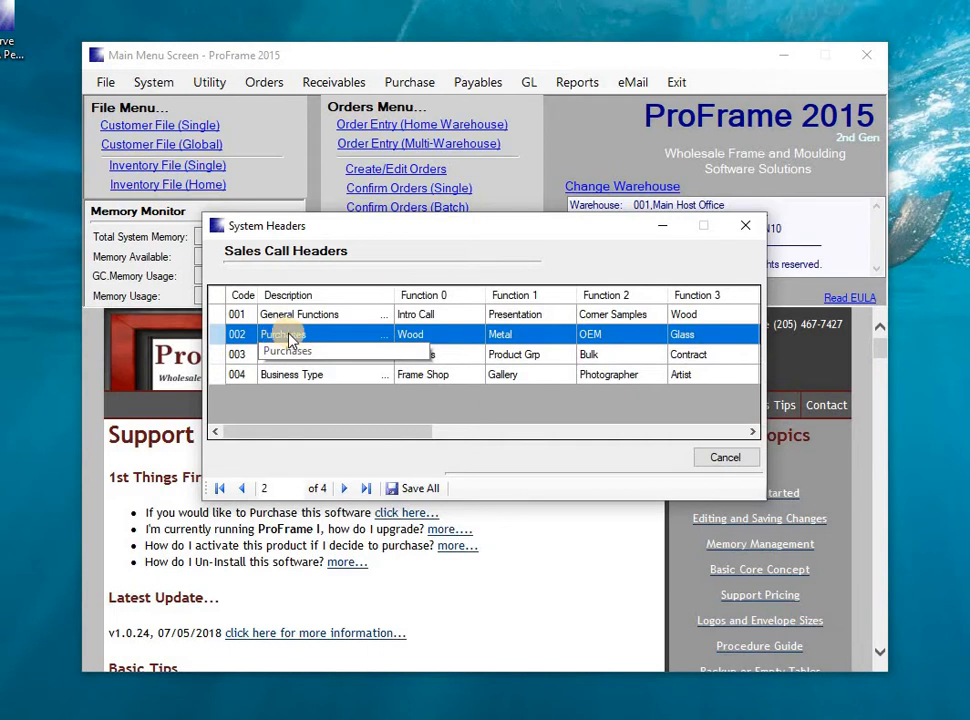
{"action": "left_click", "coordinate": [409, 340]}
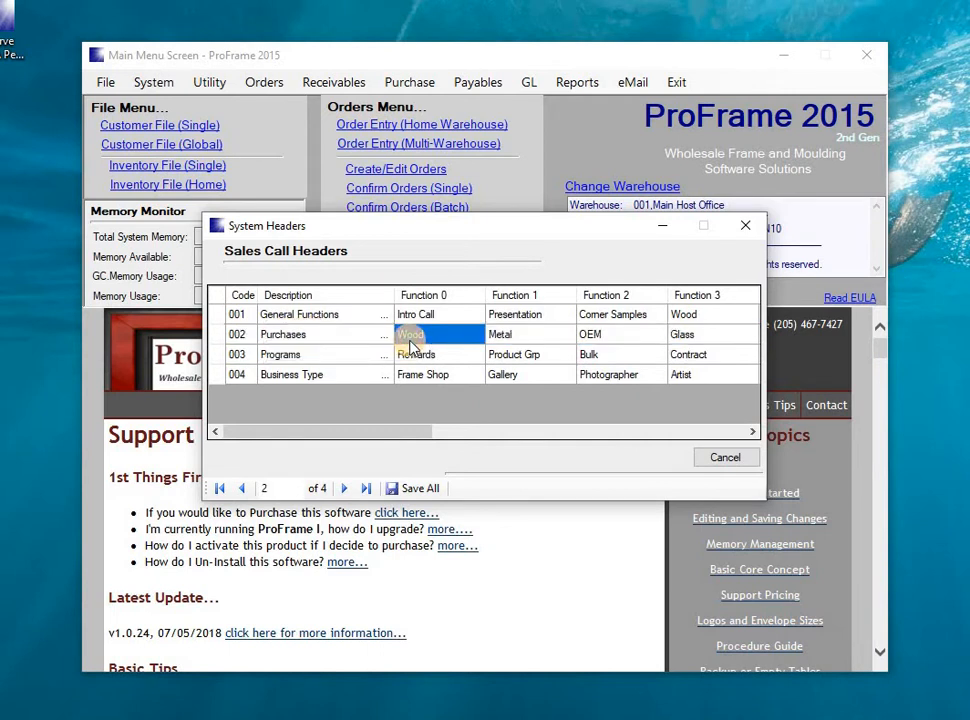
{"action": "key", "text": "Tab"}
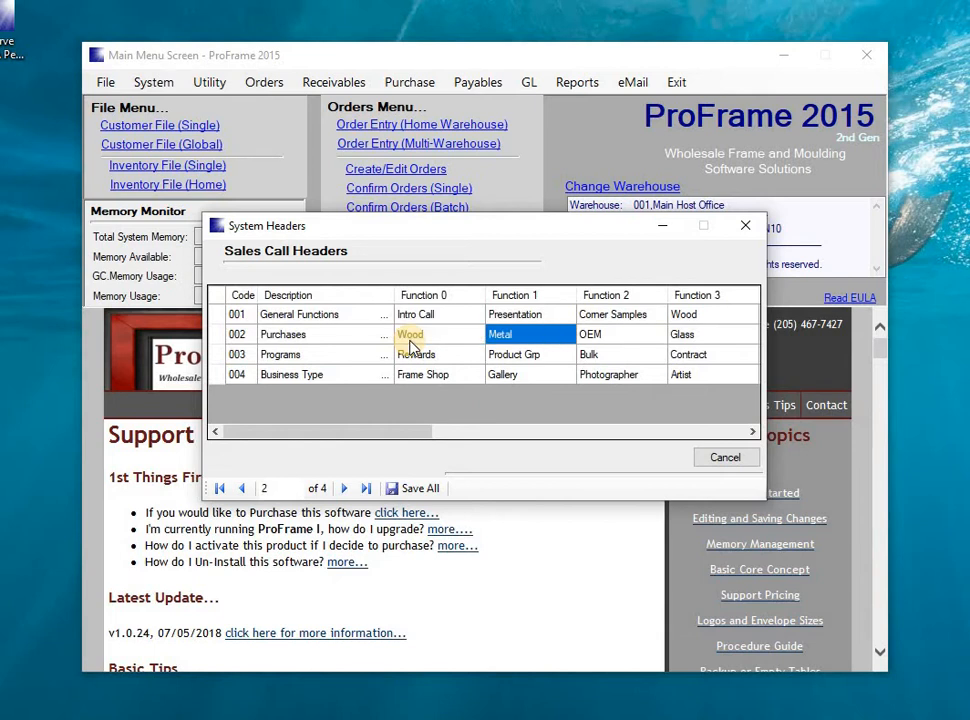
{"action": "key", "text": "Tab"}
{"action": "key", "text": "Tab"}
{"action": "key", "text": "Tab"}
{"action": "key", "text": "Tab"}
{"action": "key", "text": "Tab"}
{"action": "key", "text": "Tab"}
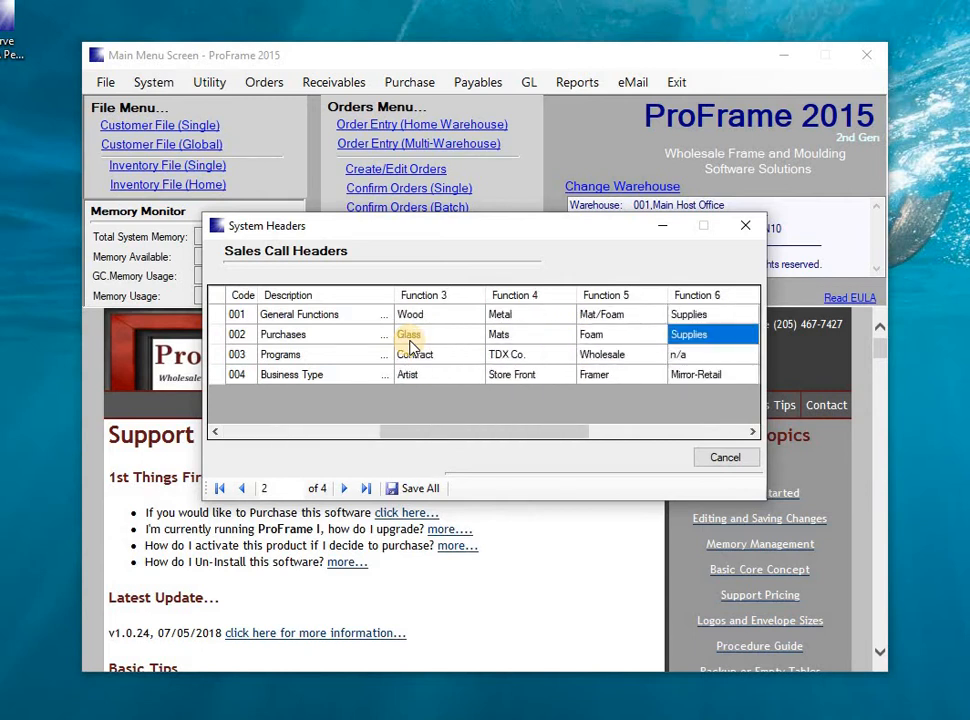
{"action": "key", "text": "shift+Tab"}
{"action": "key", "text": "shift+Tab"}
{"action": "key", "text": "shift+Tab"}
{"action": "key", "text": "shift+Tab"}
{"action": "key", "text": "shift+Tab"}
{"action": "key", "text": "shift+Tab"}
{"action": "key", "text": "shift+Tab"}
{"action": "key", "text": "shift+Tab"}
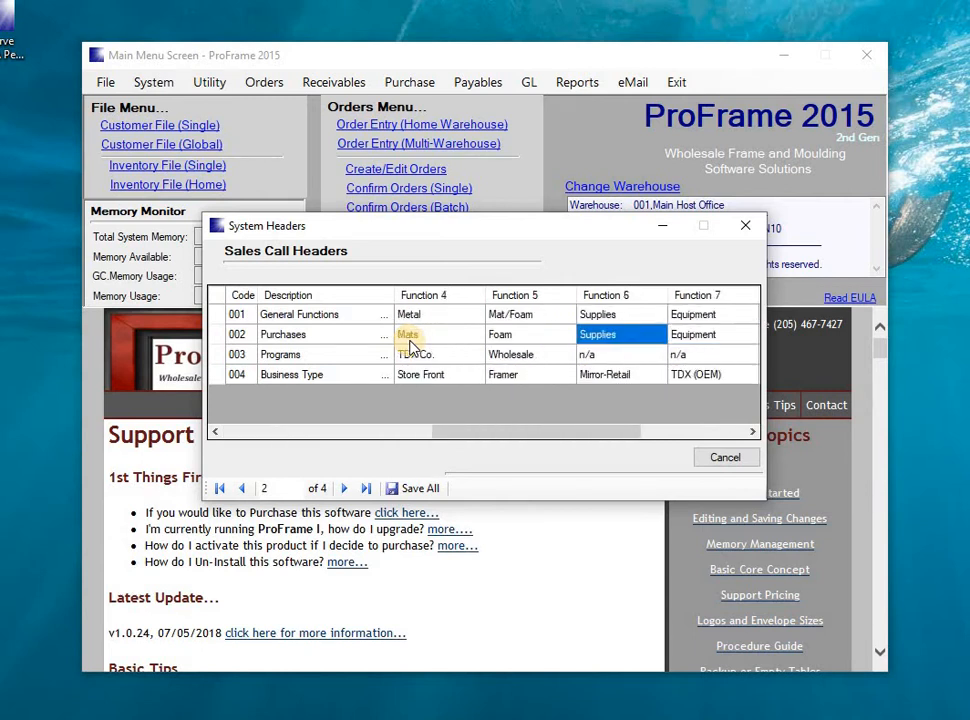
{"action": "key", "text": "shift+Tab"}
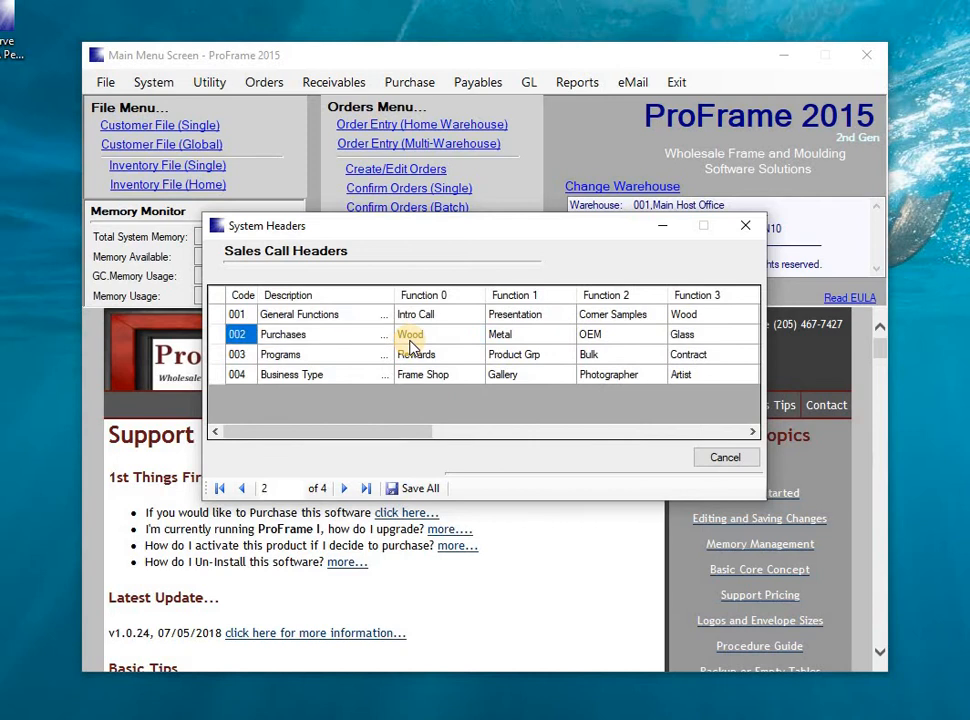
Examine the function names of the Programs and Business Type sales call headers.
{"action": "left_click", "coordinate": [262, 357]}
{"action": "left_click", "coordinate": [463, 360]}
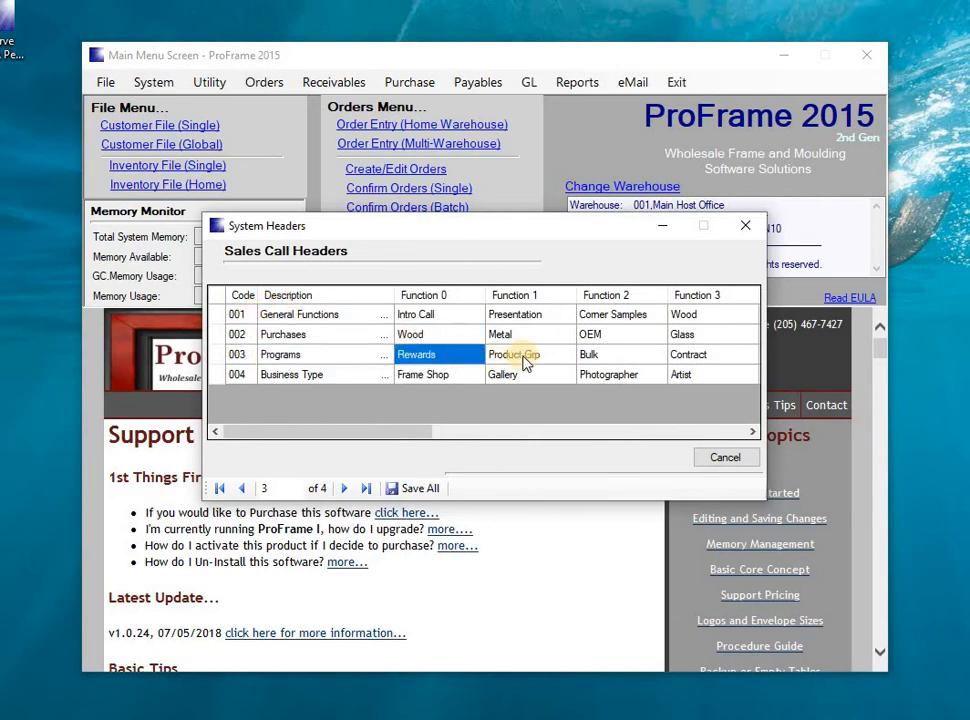
{"action": "left_click", "coordinate": [523, 359]}
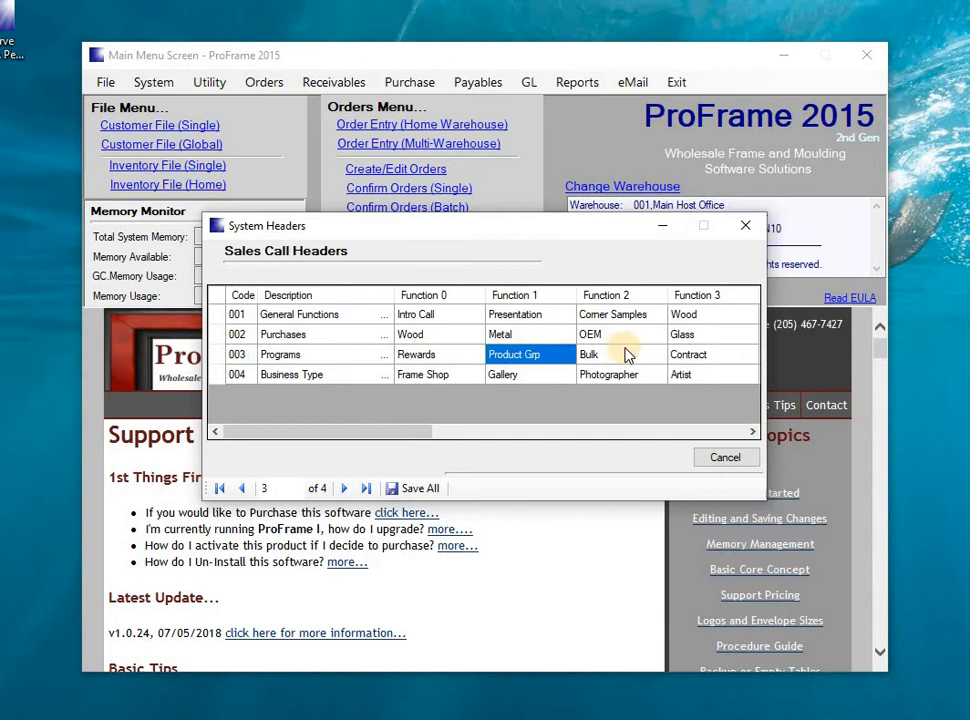
{"action": "left_click", "coordinate": [420, 377]}
{"action": "key", "text": "Right"}
{"action": "key", "text": "Right"}
{"action": "key", "text": "Right"}
{"action": "key", "text": "Right"}
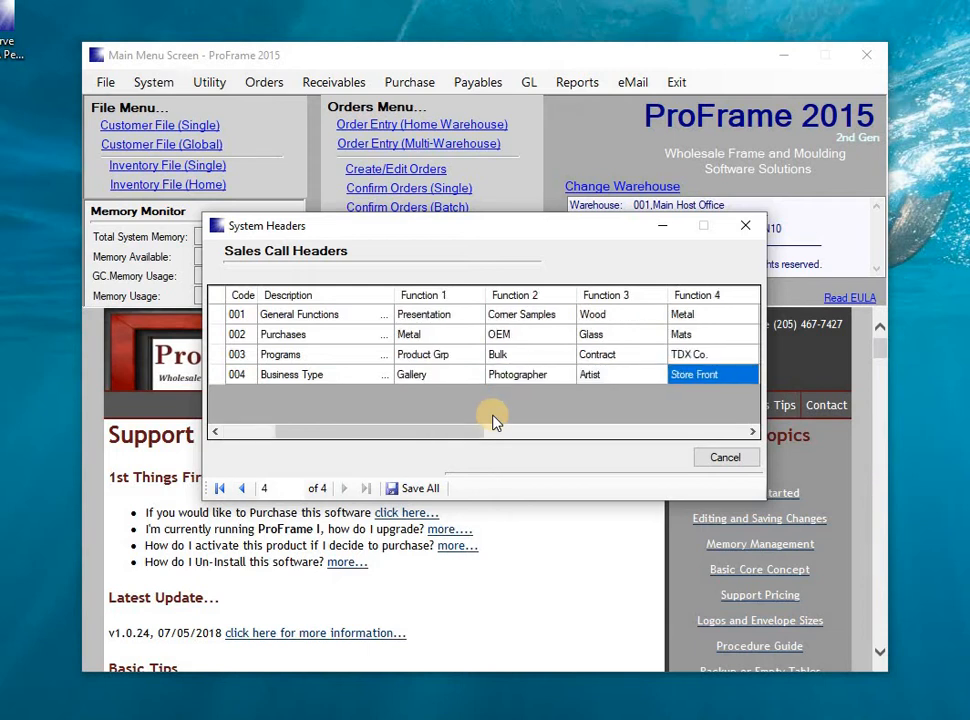
Examine the Function 5 names of the sales call headers and close the System Headers.
{"action": "key", "text": "Right"}
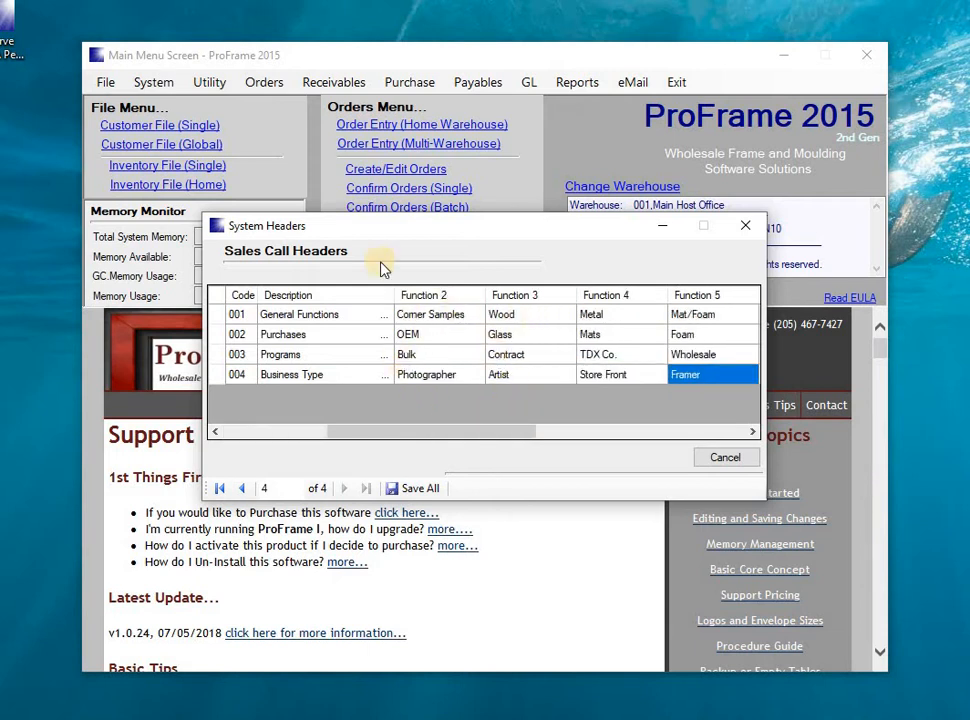
{"action": "left_click", "coordinate": [745, 234]}
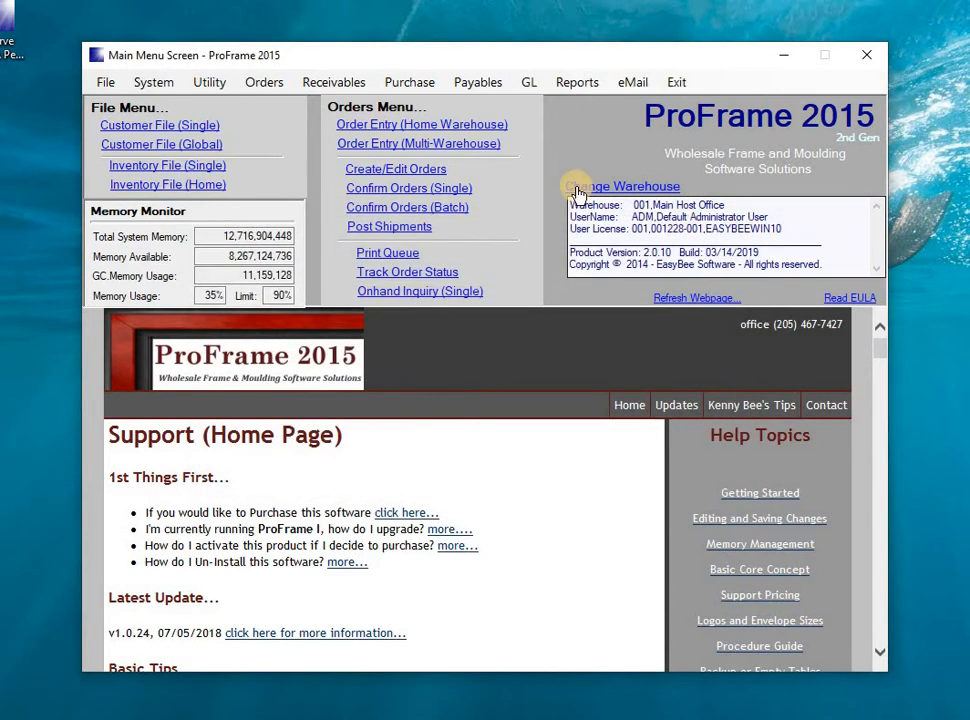
Examine the posting, order entry, customer and purchasing options in the User Defaults, closing and reopening them.
{"action": "left_click", "coordinate": [160, 85]}
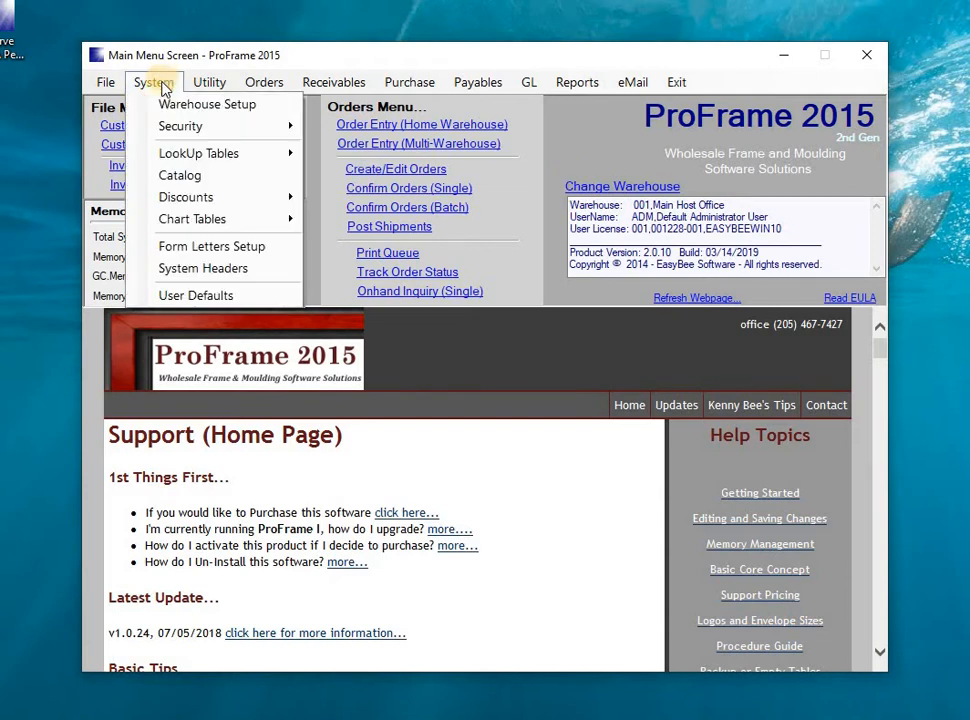
{"action": "left_click", "coordinate": [192, 296]}
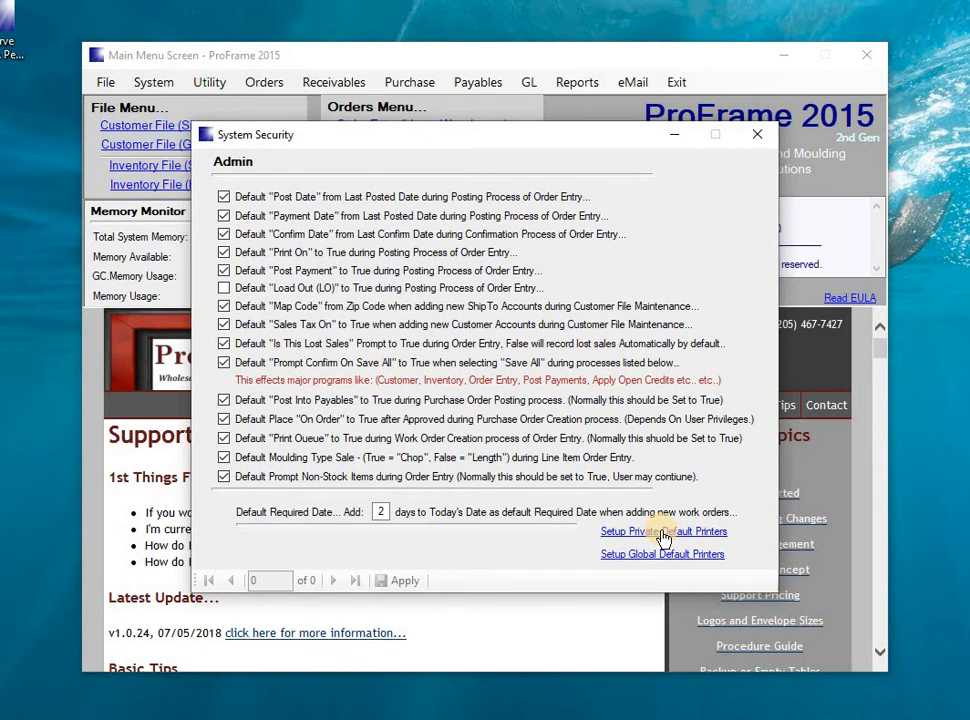
{"action": "left_click", "coordinate": [760, 138]}
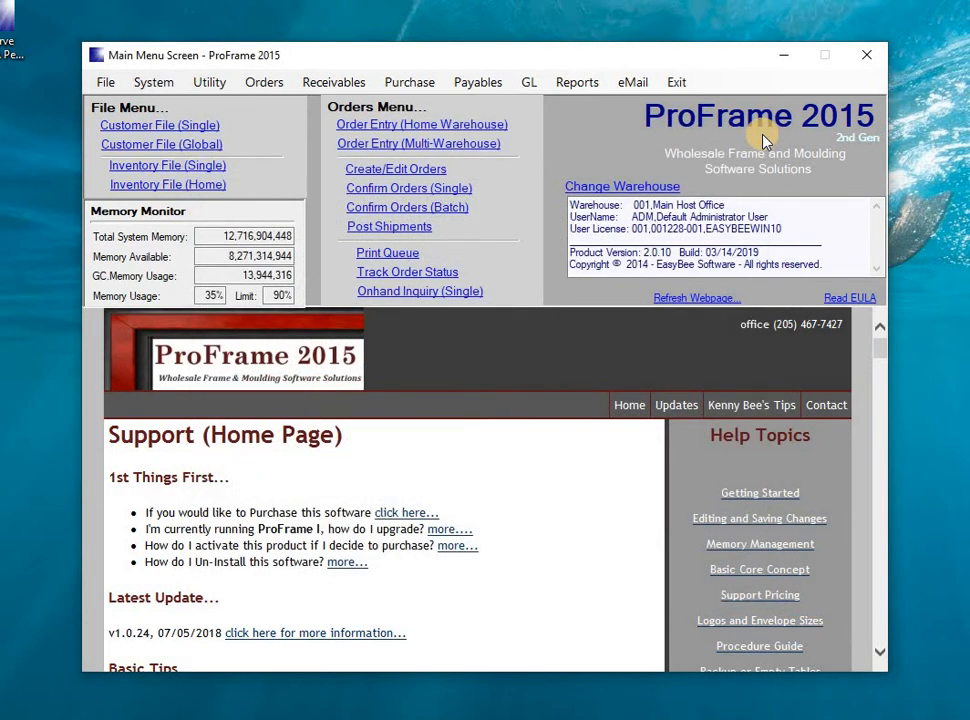
{"action": "left_click", "coordinate": [152, 83]}
{"action": "left_click", "coordinate": [205, 295]}
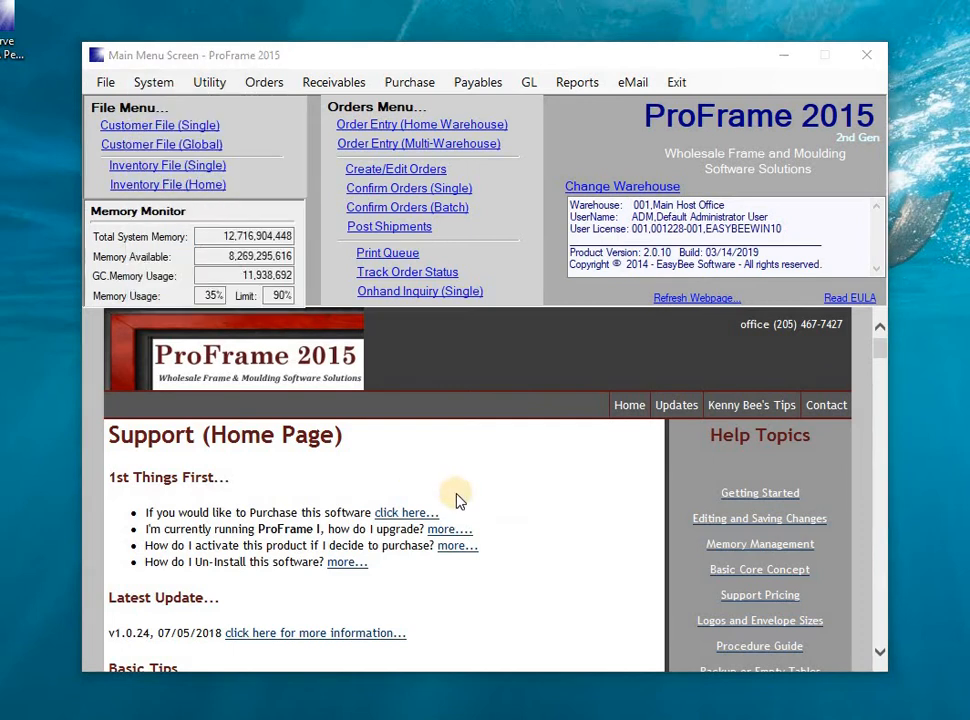
Try Canon MF4700 Series UFRII LT as the global default printer for work orders and invoices, and exit without saving.
{"action": "left_click", "coordinate": [651, 556]}
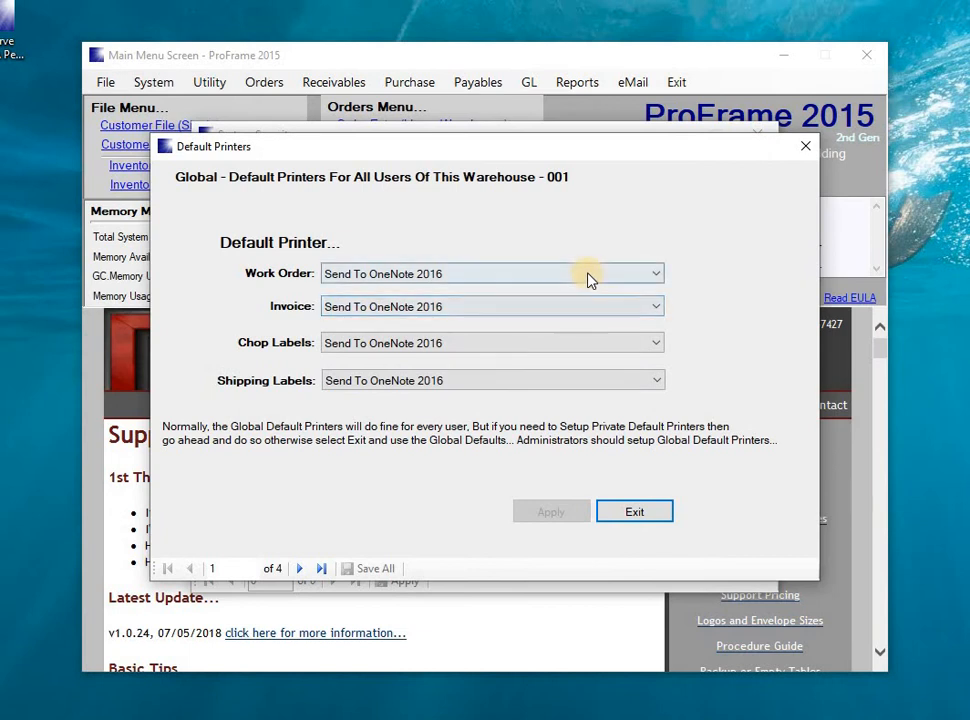
{"action": "left_click", "coordinate": [575, 274]}
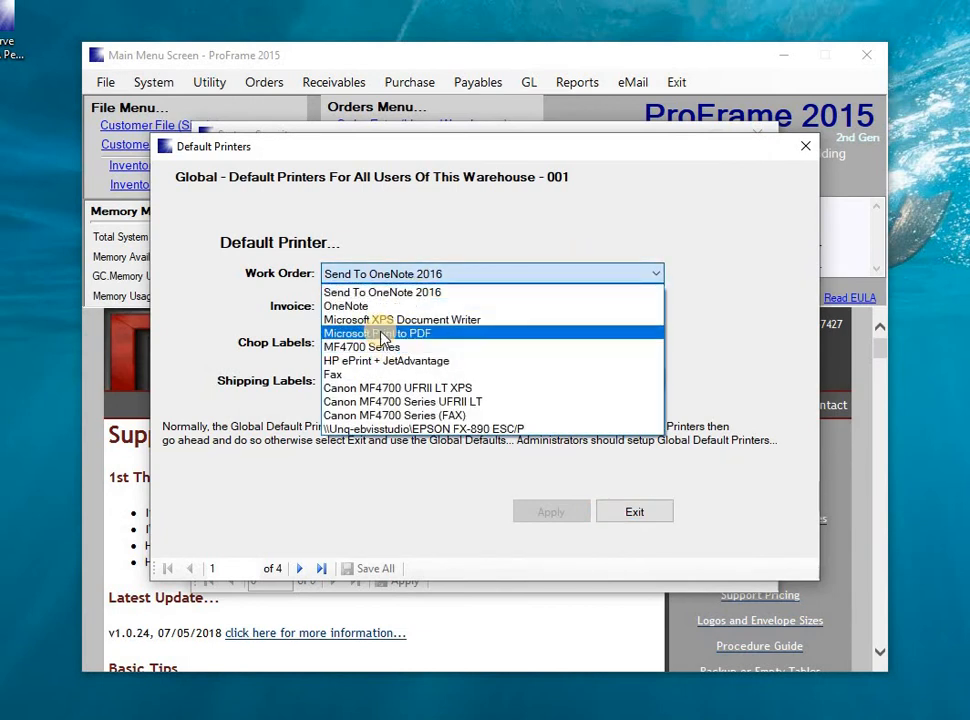
{"action": "left_click", "coordinate": [386, 402]}
{"action": "left_click", "coordinate": [427, 311]}
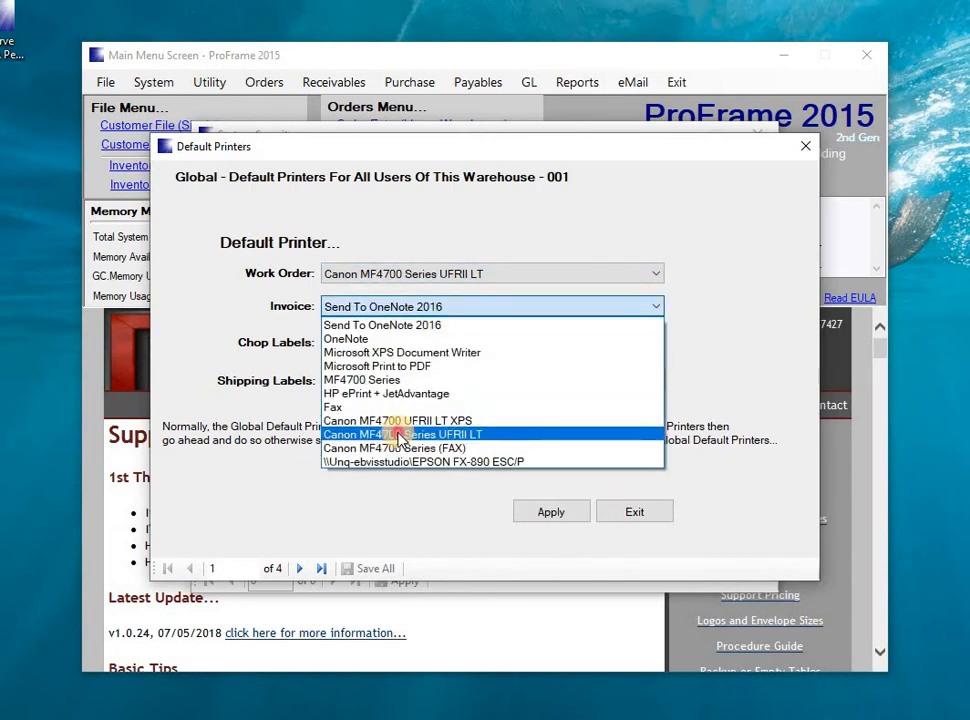
{"action": "left_click", "coordinate": [400, 434]}
{"action": "left_click", "coordinate": [428, 350]}
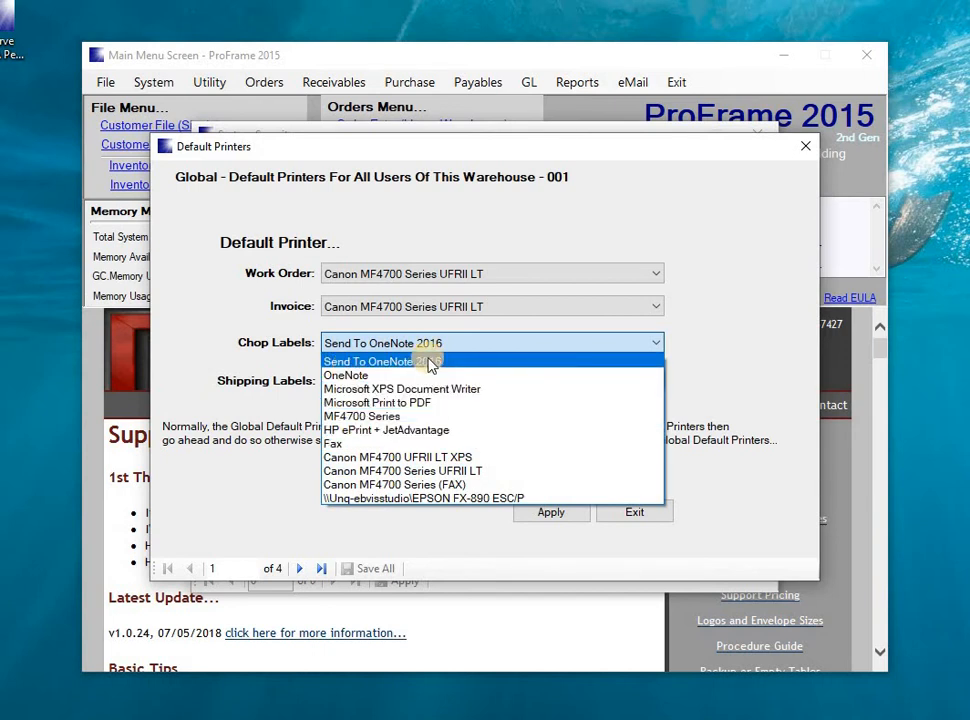
{"action": "left_click", "coordinate": [496, 346]}
{"action": "left_click", "coordinate": [458, 383]}
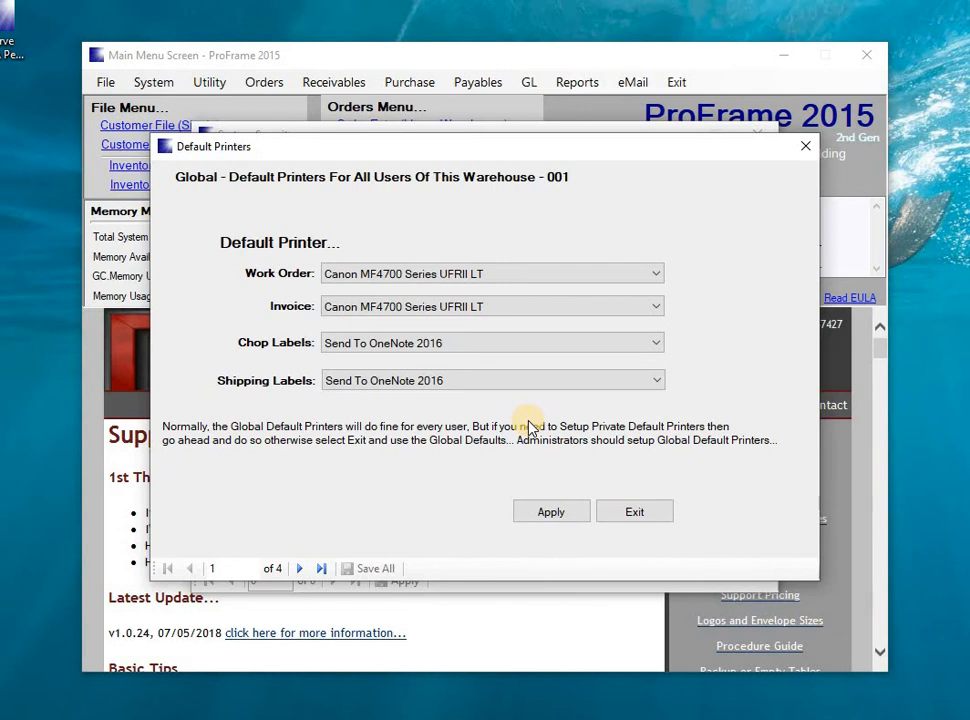
{"action": "left_click", "coordinate": [810, 148]}
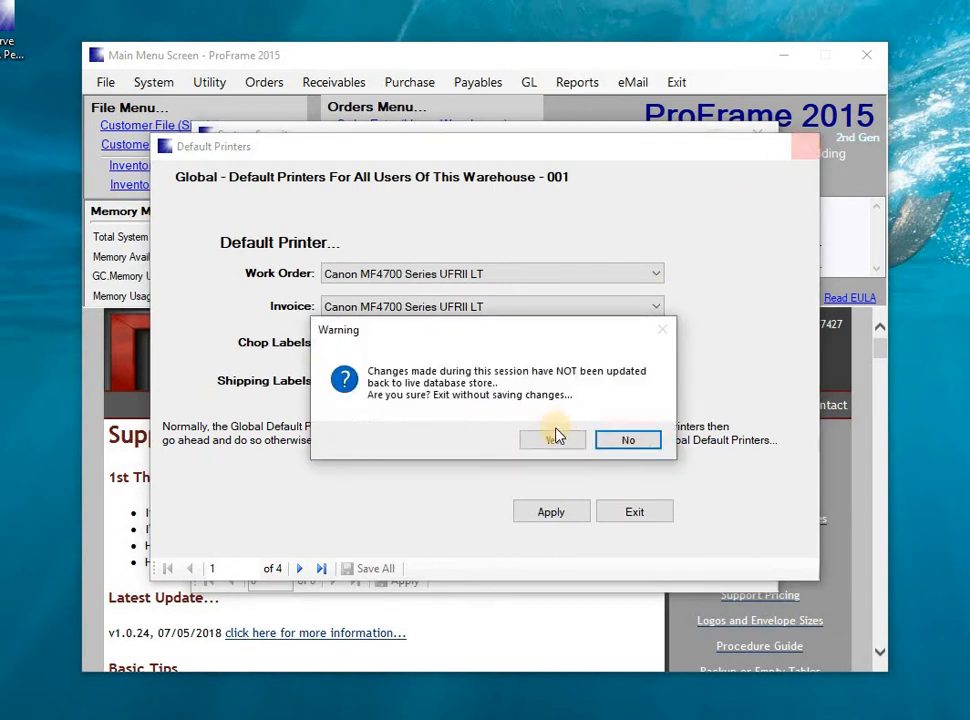
{"action": "left_click", "coordinate": [552, 441]}
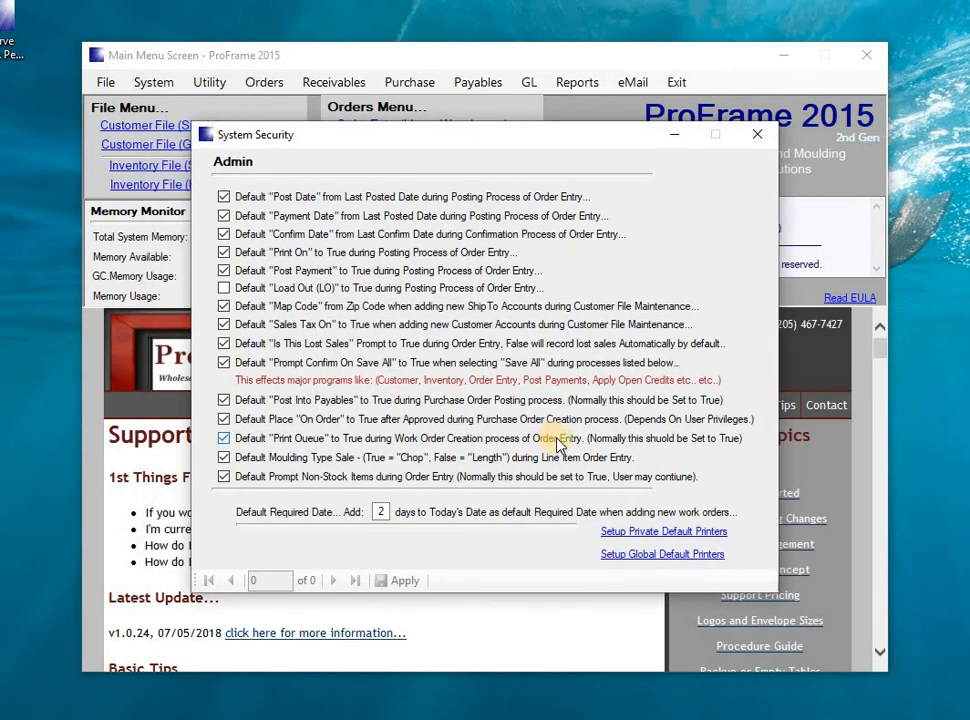
Set the private default printers for work orders and invoices to Canon MF4700 Series UFRII LT and apply them.
{"action": "left_click", "coordinate": [664, 535]}
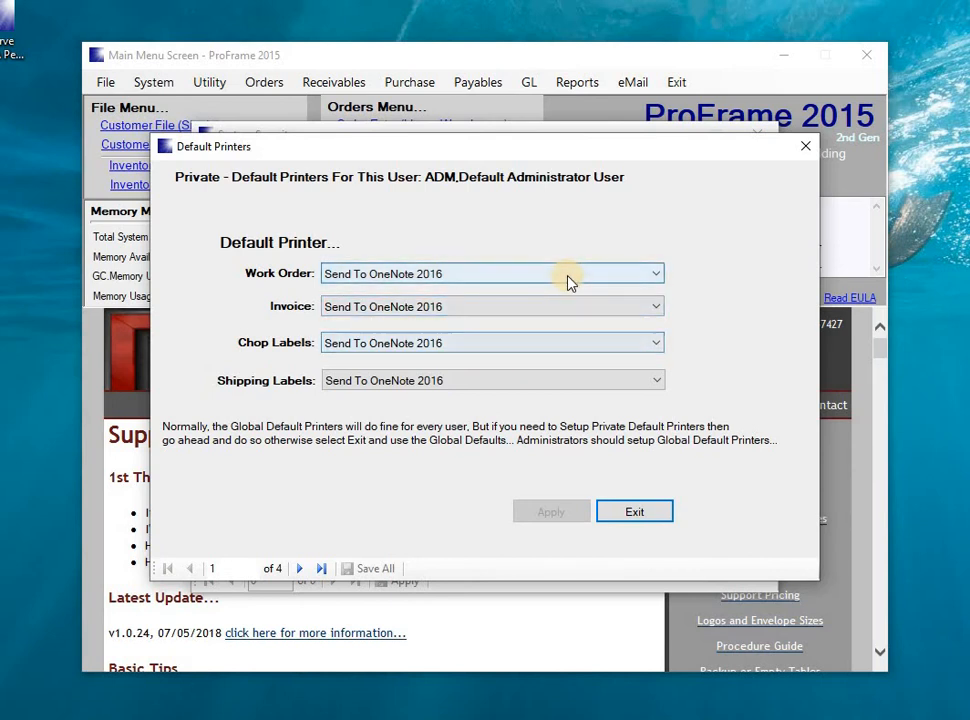
{"action": "left_click", "coordinate": [568, 281]}
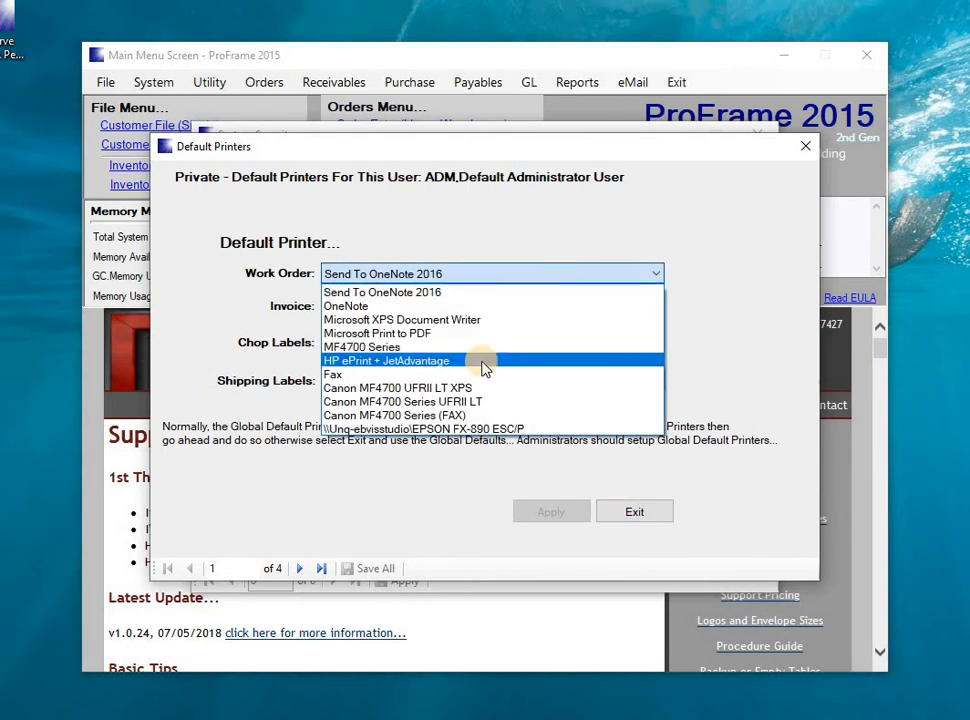
{"action": "left_click", "coordinate": [450, 401]}
{"action": "left_click", "coordinate": [502, 306]}
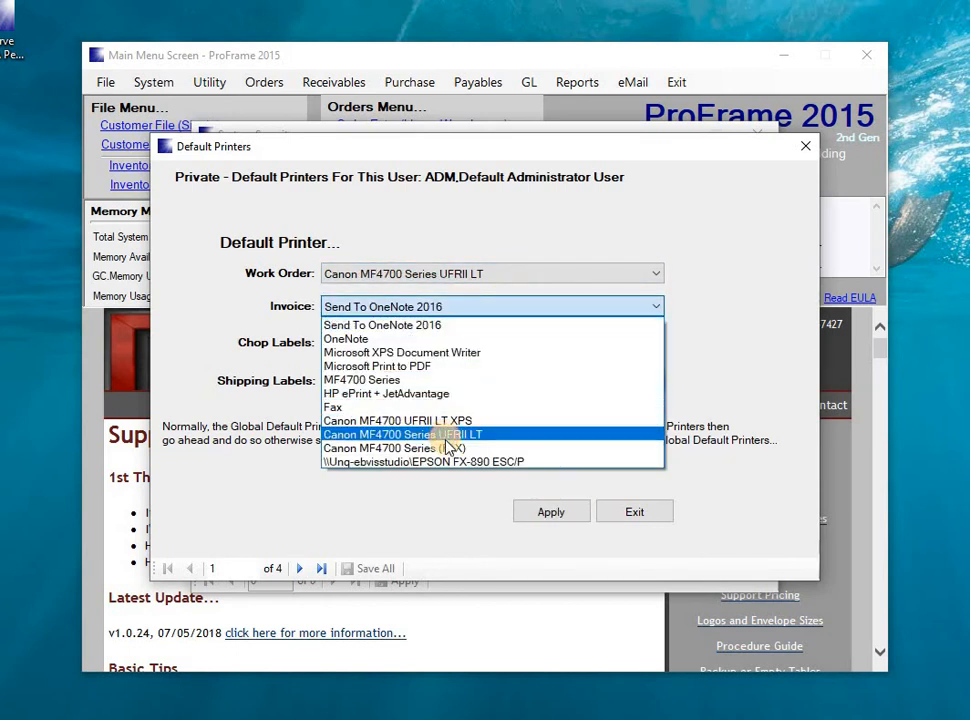
{"action": "left_click", "coordinate": [446, 439]}
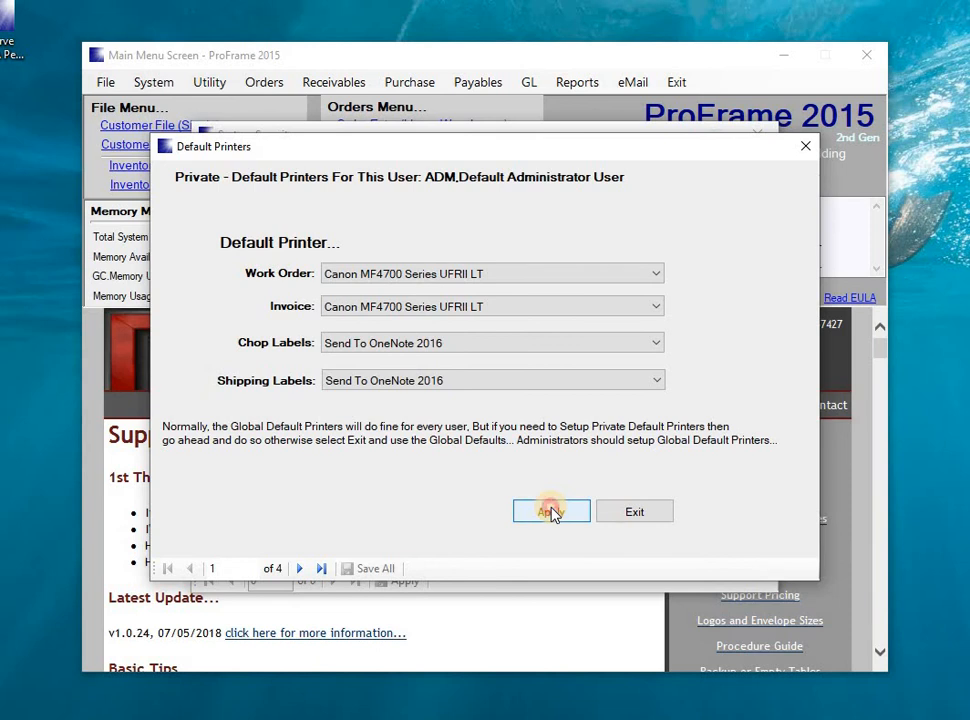
{"action": "left_click", "coordinate": [550, 512]}
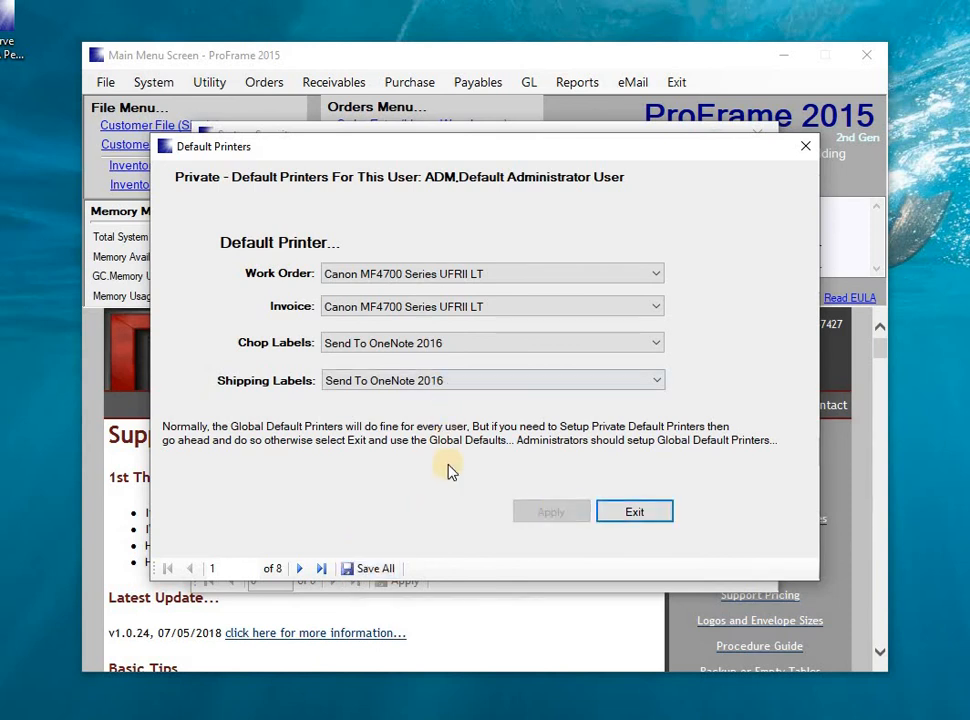
Save all private default printer changes to the database and close the printer setup and the User Defaults.
{"action": "left_click", "coordinate": [372, 568]}
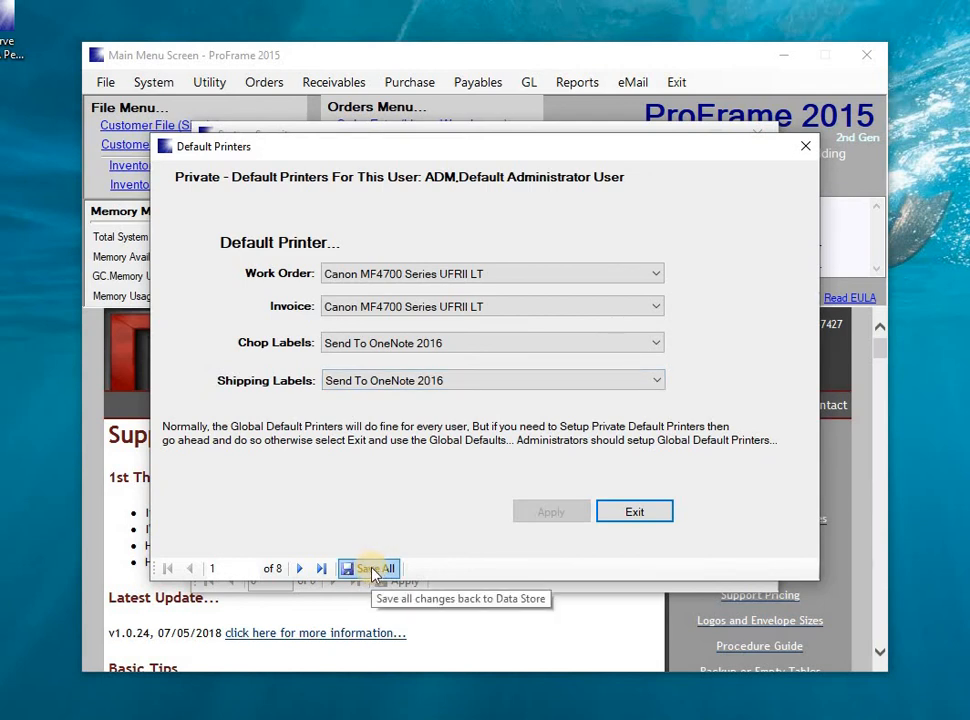
{"action": "left_click", "coordinate": [809, 148]}
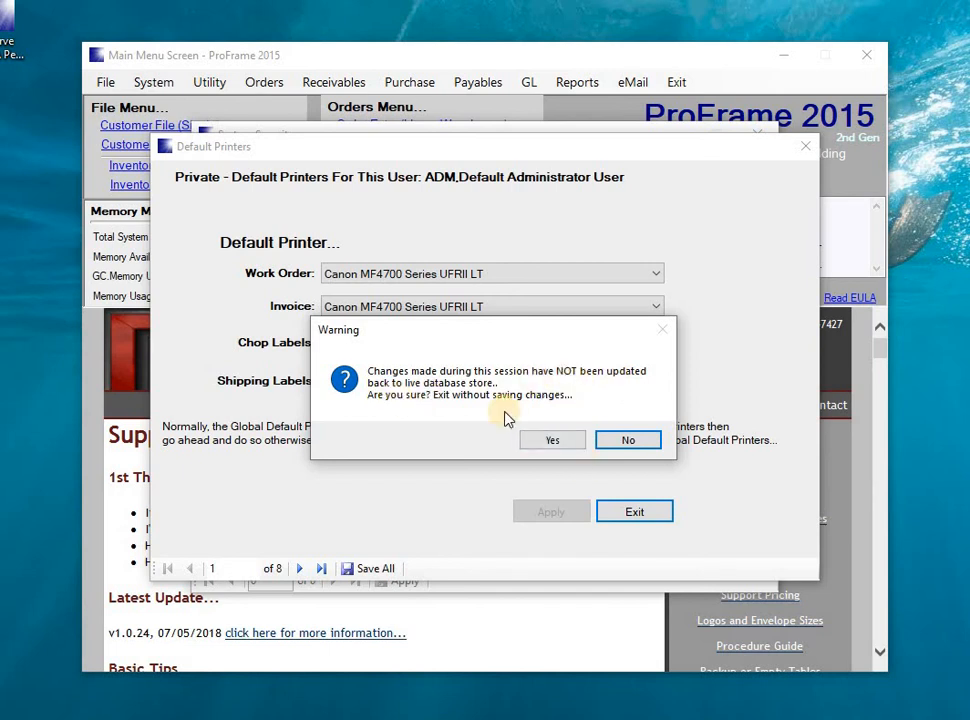
{"action": "left_click", "coordinate": [630, 441]}
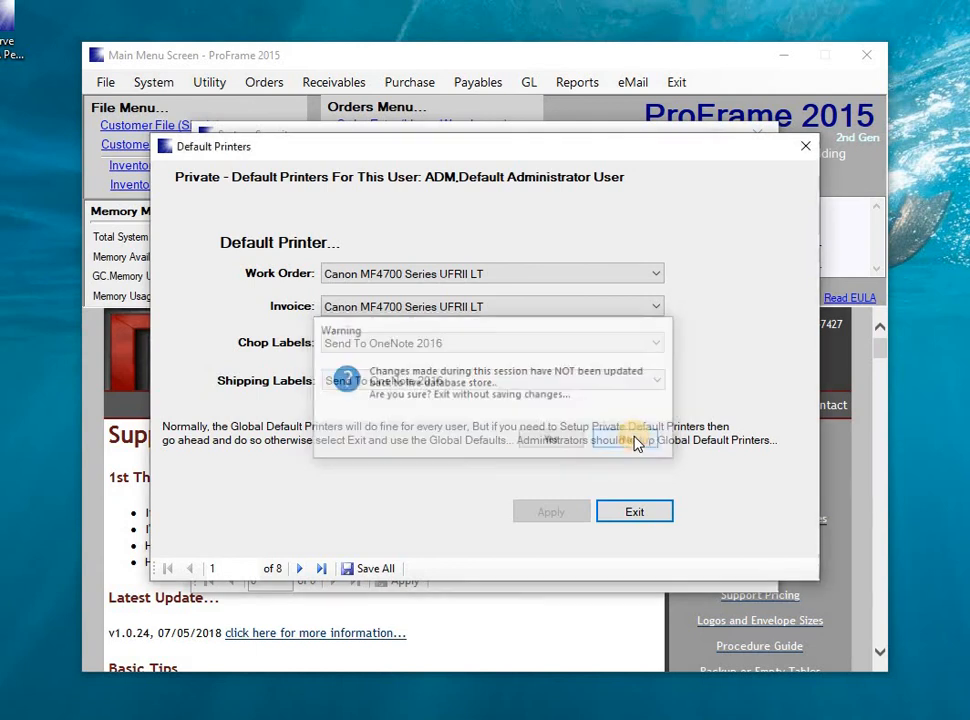
{"action": "left_click", "coordinate": [368, 570]}
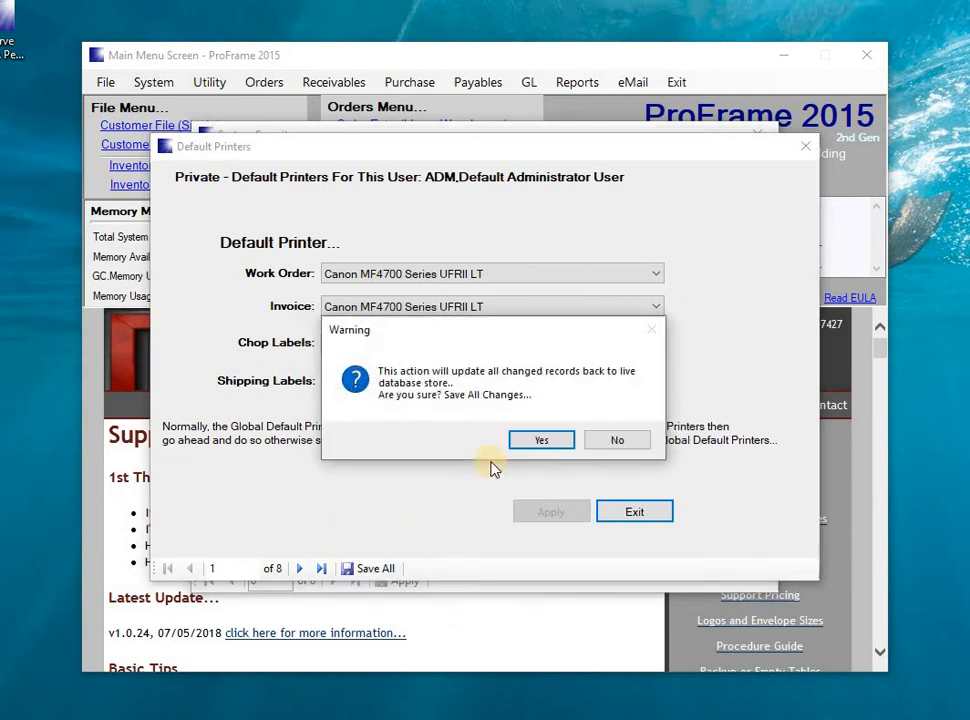
{"action": "left_click", "coordinate": [540, 441]}
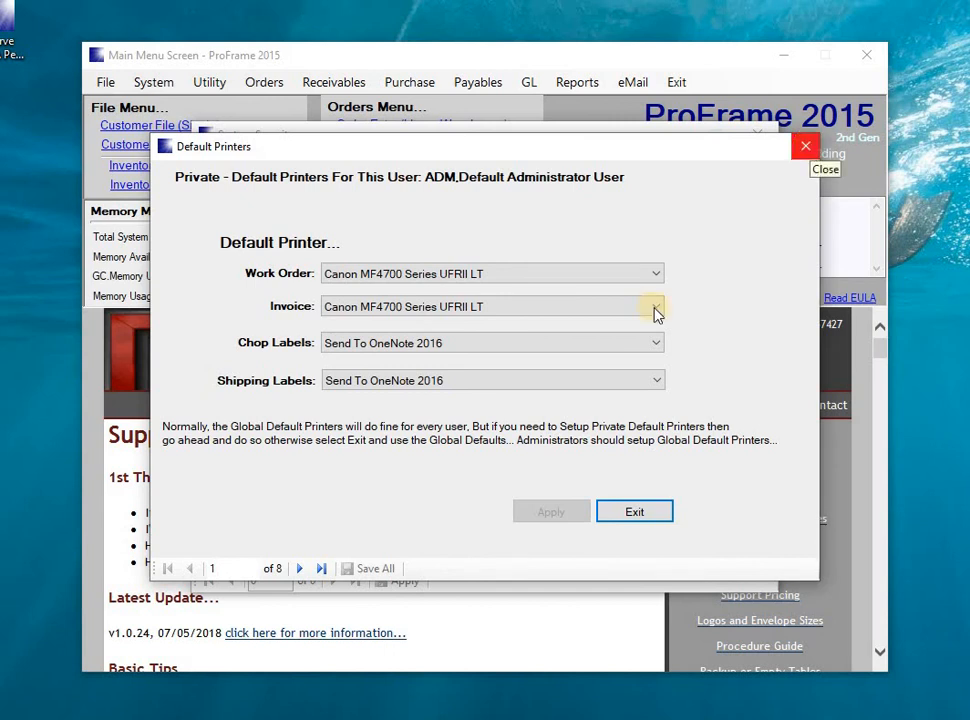
{"action": "left_click", "coordinate": [805, 146]}
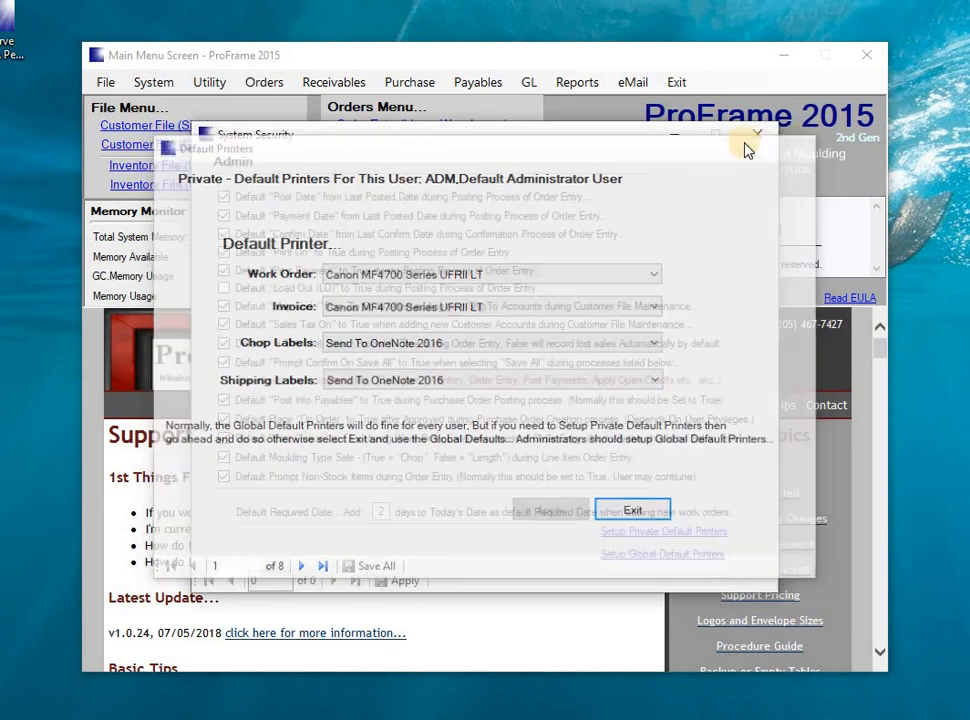
{"action": "left_click", "coordinate": [752, 134]}
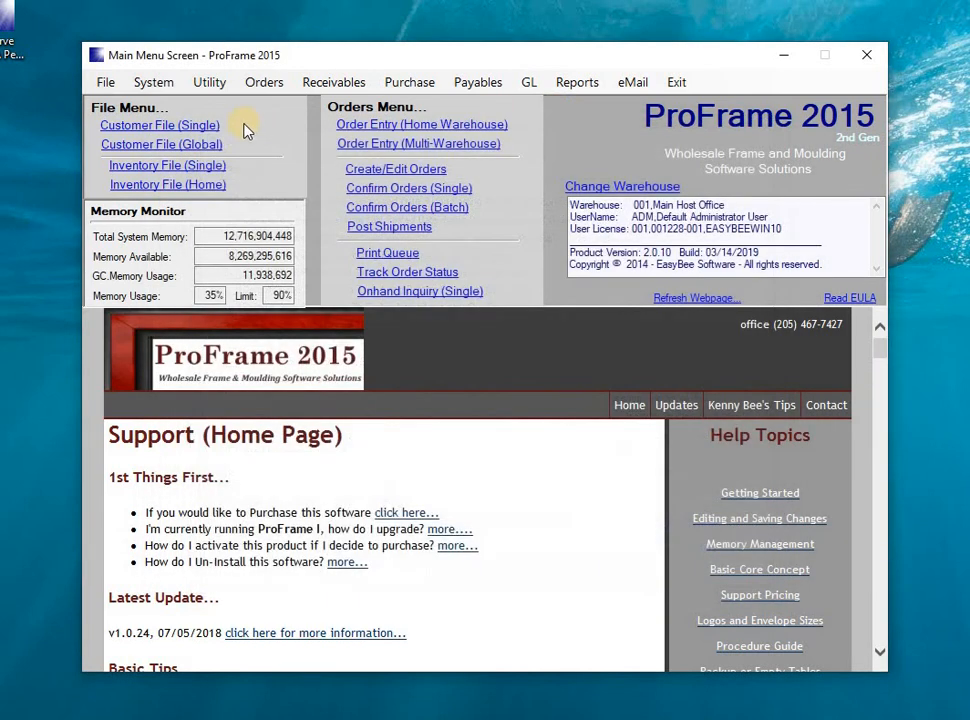
Toggle Auto Alert off and back on for BL Frame Shop in the global Customer File and apply the record.
{"action": "left_click", "coordinate": [155, 146]}
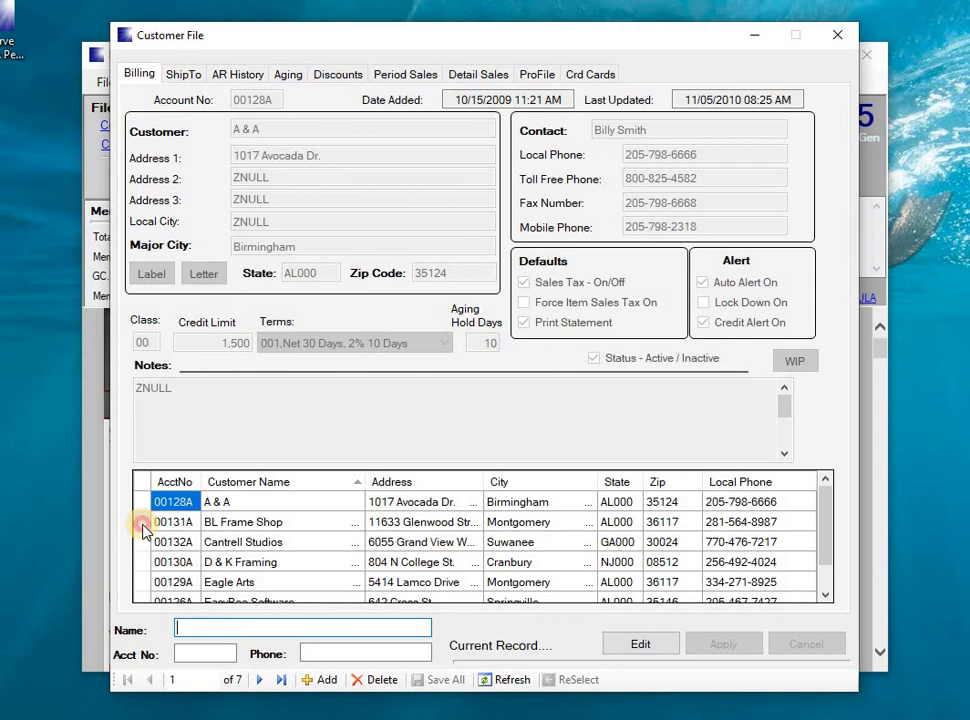
{"action": "double_click", "coordinate": [143, 524]}
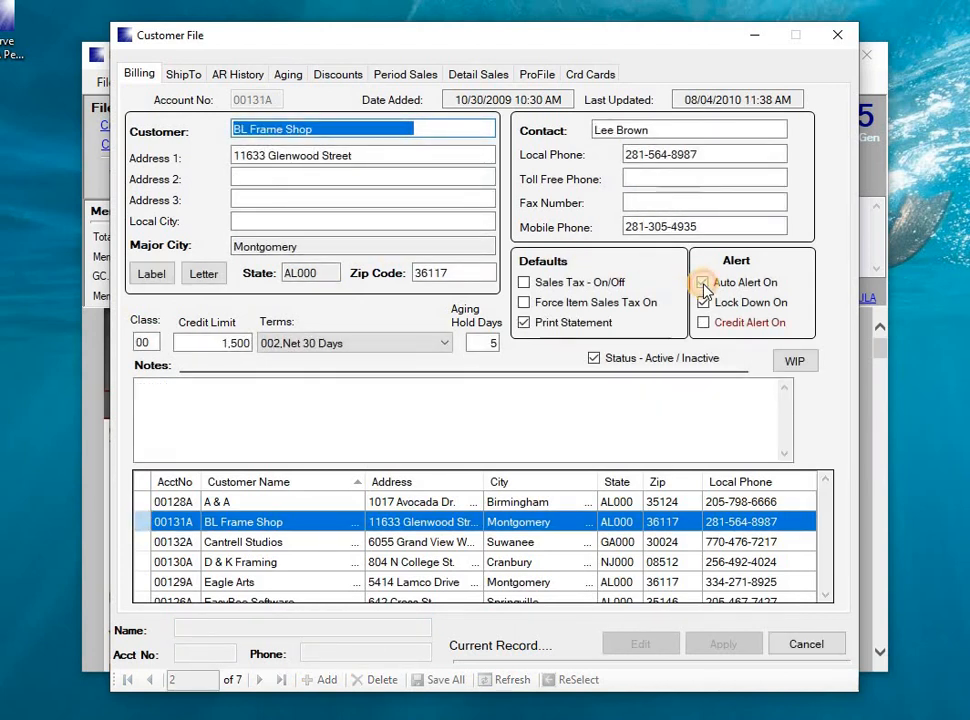
{"action": "left_click", "coordinate": [704, 285]}
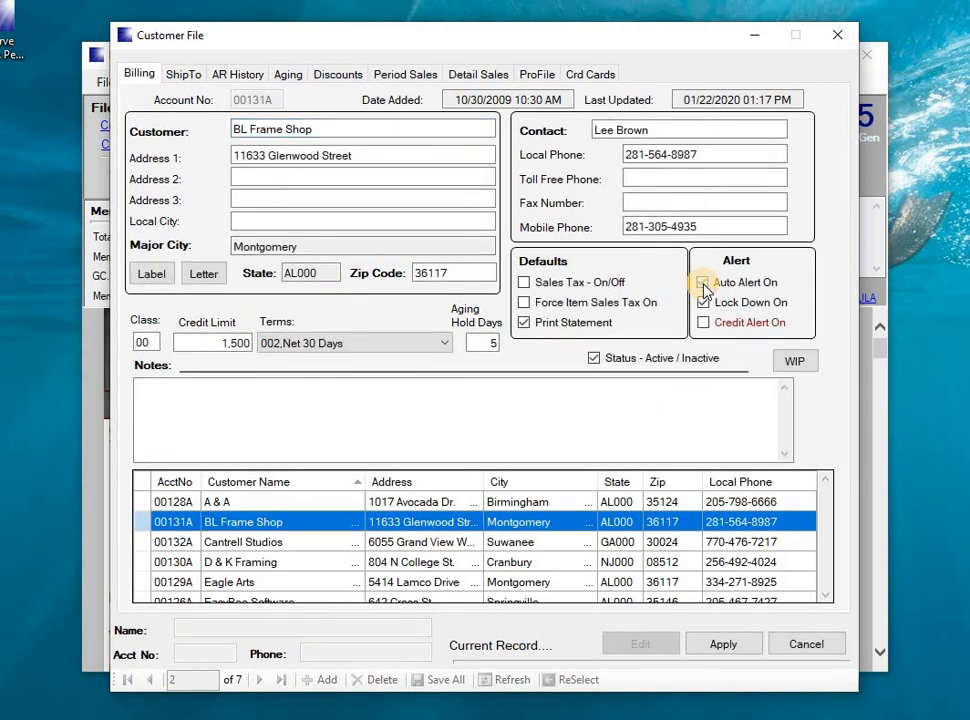
{"action": "left_click", "coordinate": [704, 285]}
{"action": "left_click", "coordinate": [708, 648]}
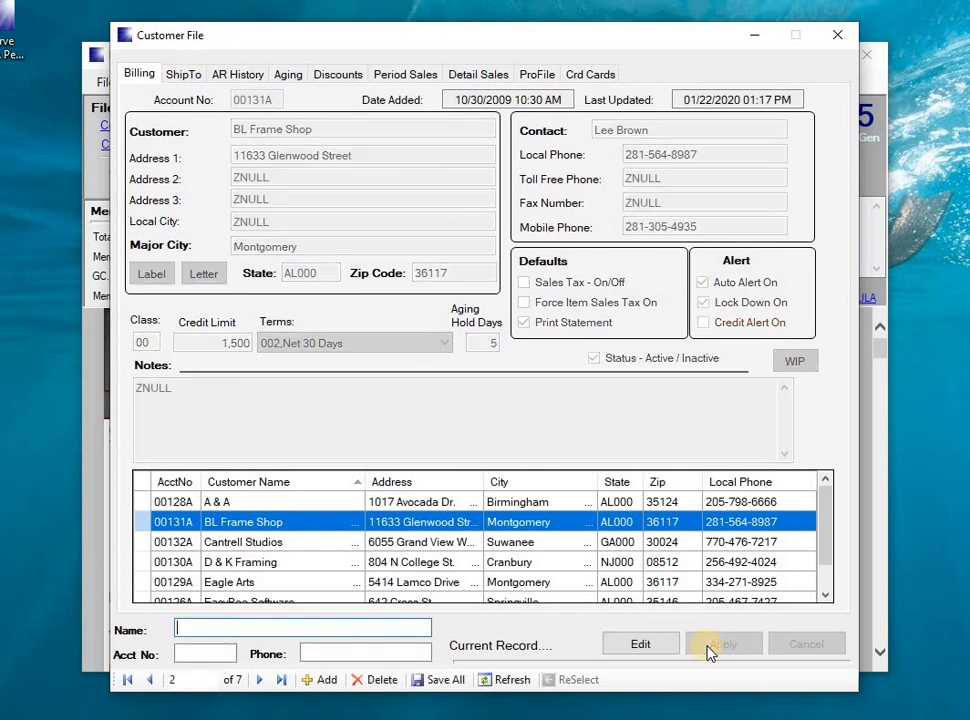
{"action": "left_click", "coordinate": [432, 680]}
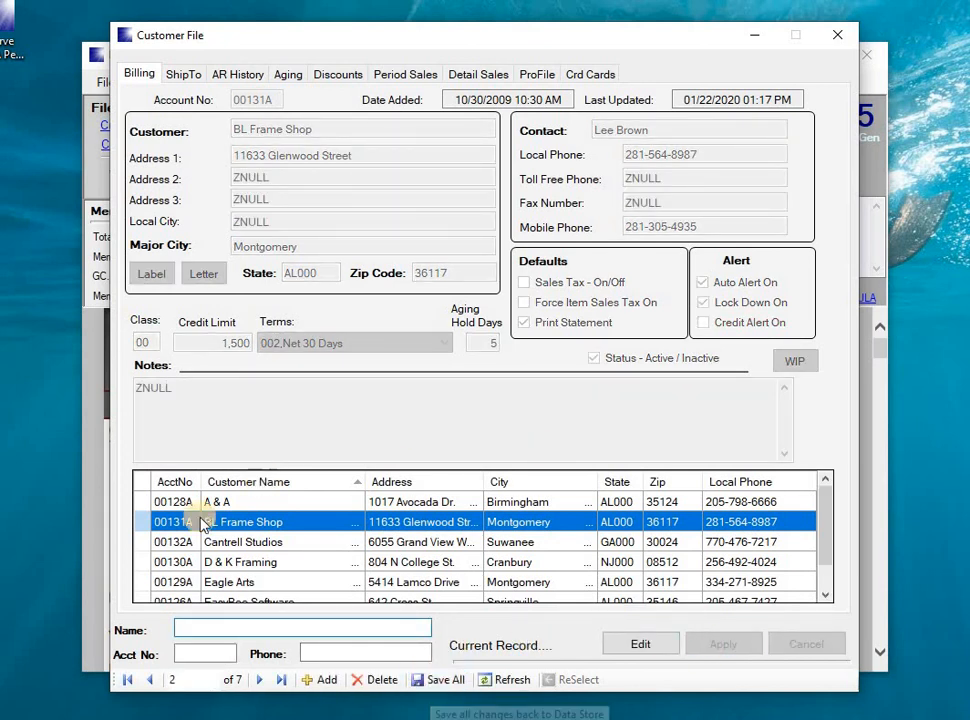
Change the last four digits of Cantrell Studios' fax number, apply the edit, and close the Customer File without saving.
{"action": "double_click", "coordinate": [139, 551]}
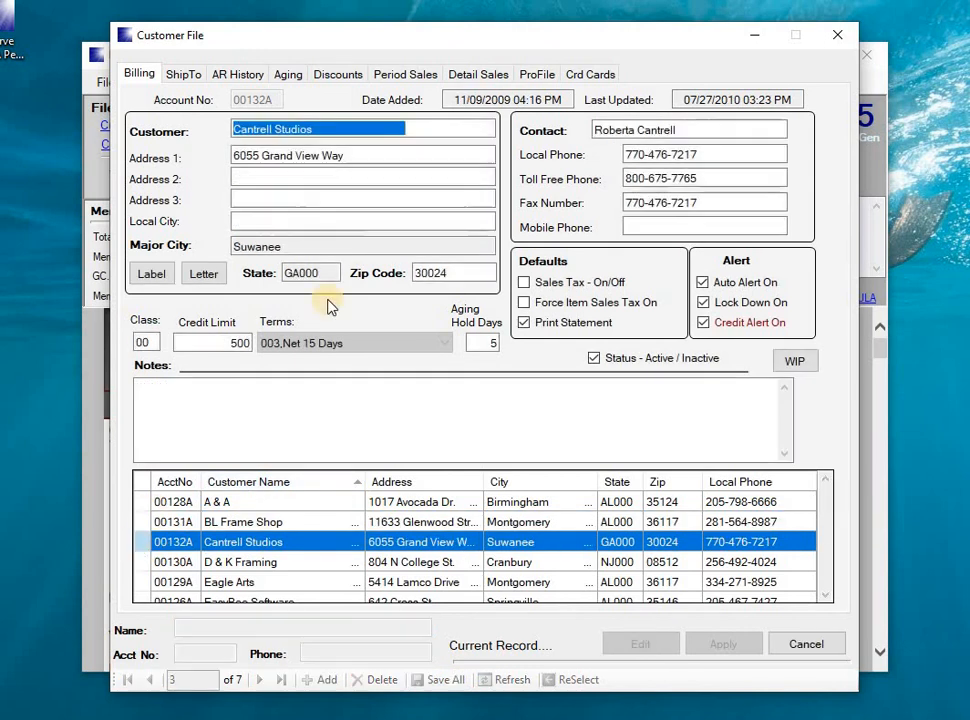
{"action": "double_click", "coordinate": [692, 203]}
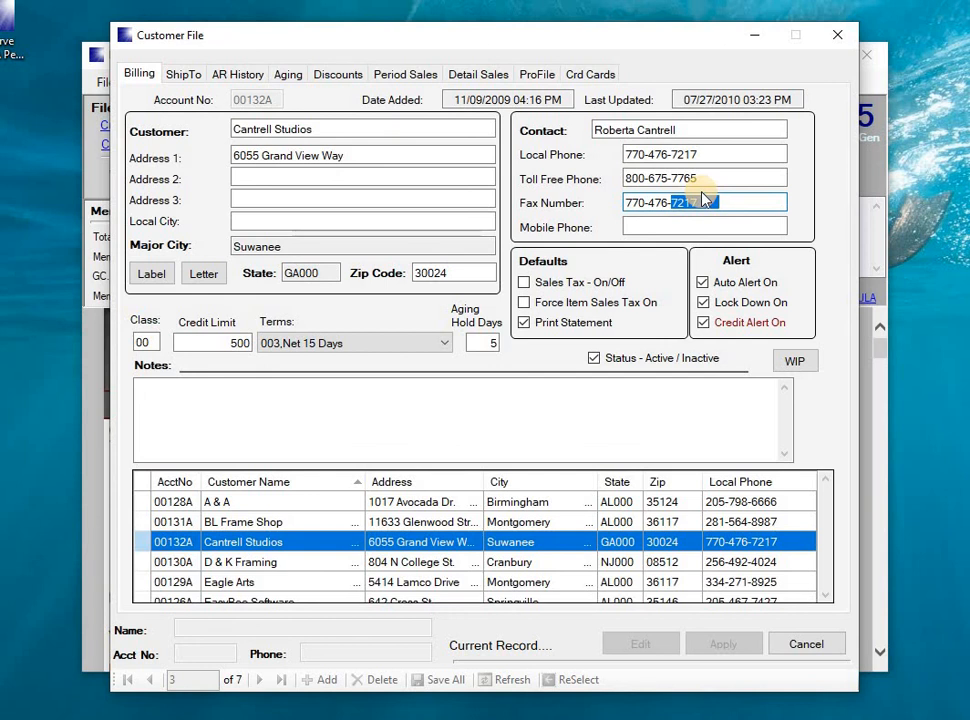
{"action": "type", "text": "4487"}
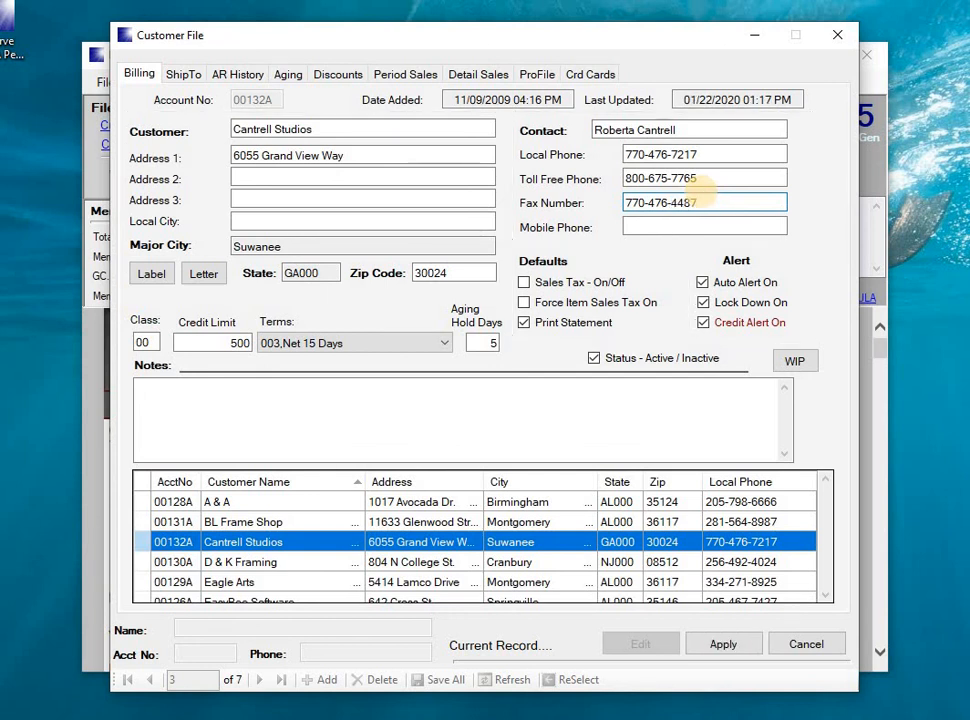
{"action": "key", "text": "Tab"}
{"action": "left_click", "coordinate": [716, 645]}
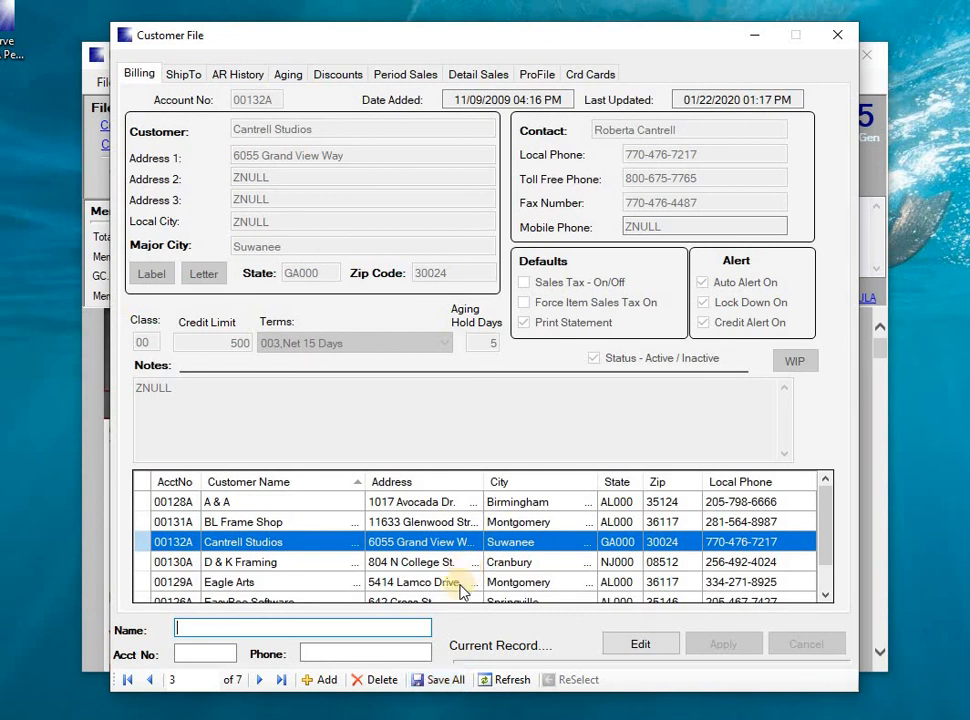
{"action": "left_click", "coordinate": [838, 36]}
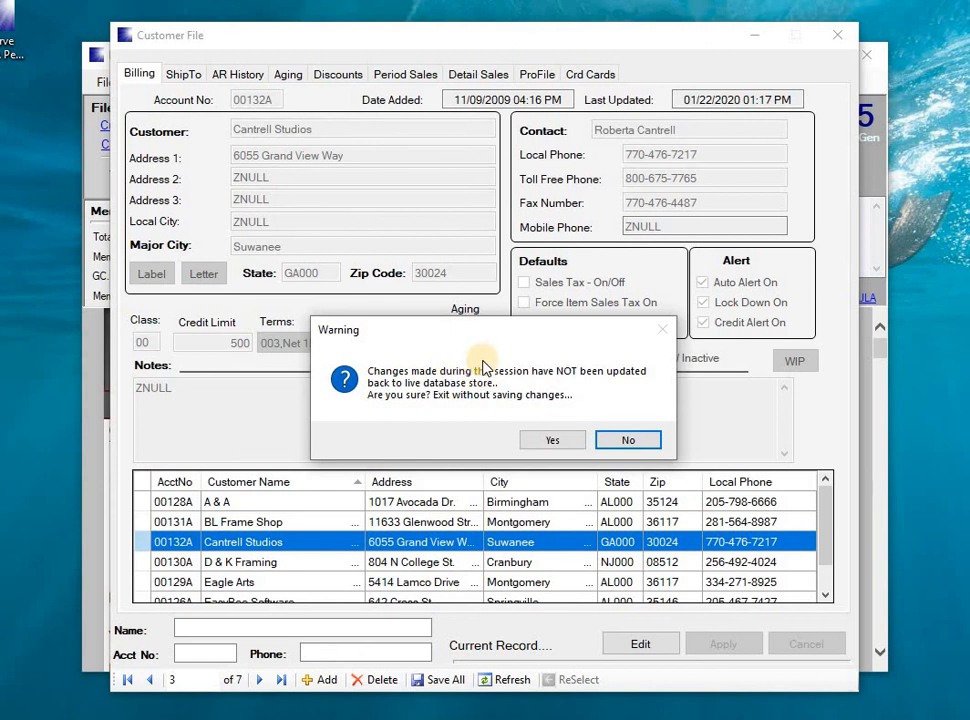
{"action": "left_click", "coordinate": [560, 441]}
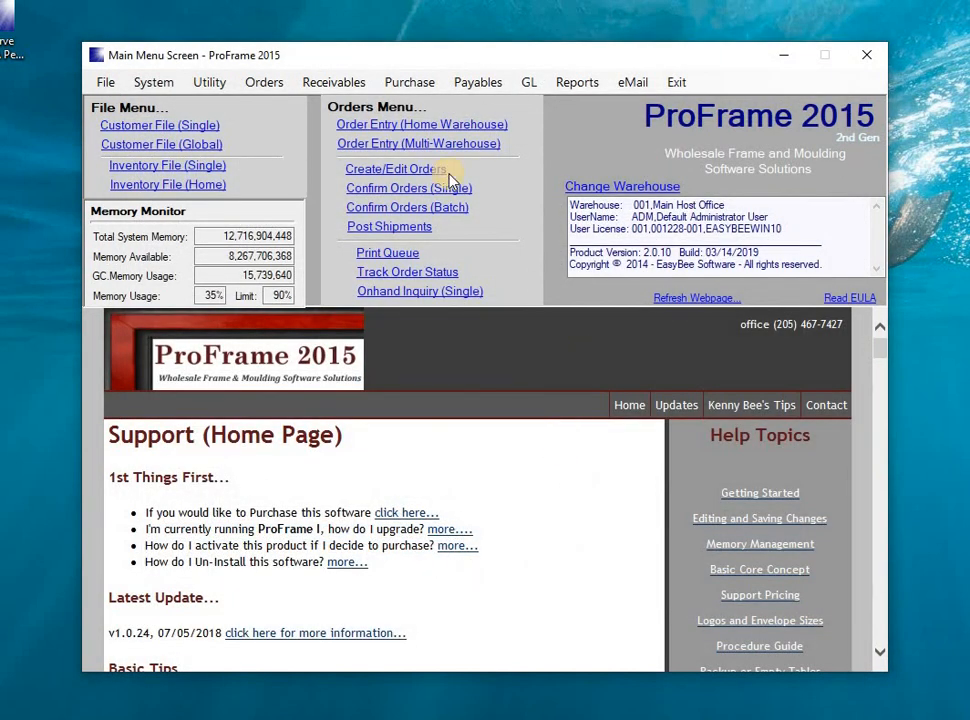